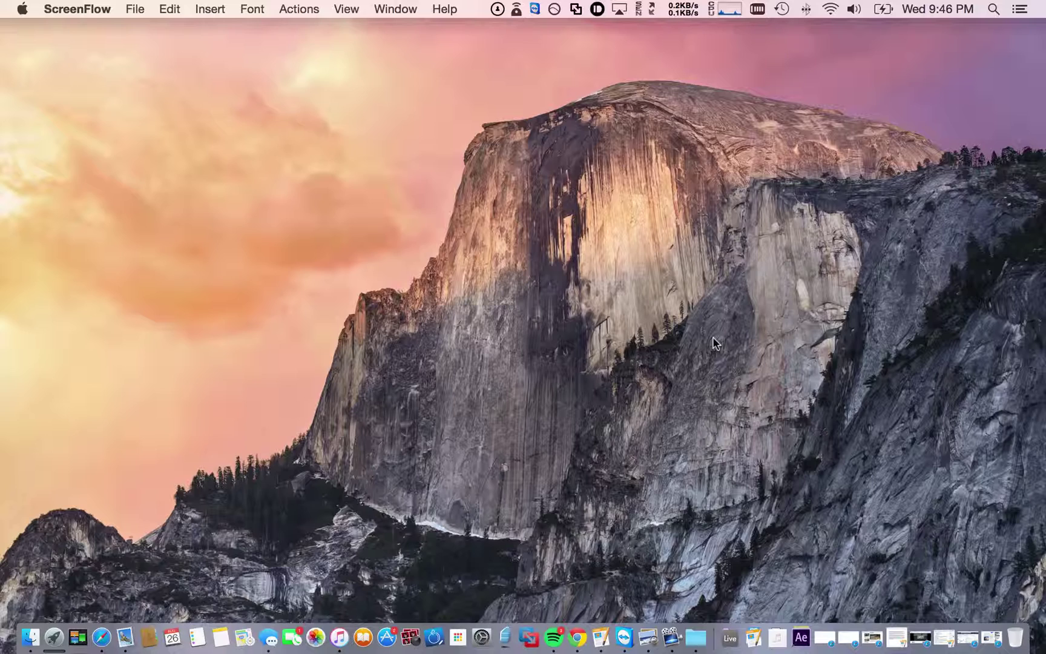
Step: Switch to Ableton Live by launching it from the desktop
key(super+space)
text(ab)
key(Return)
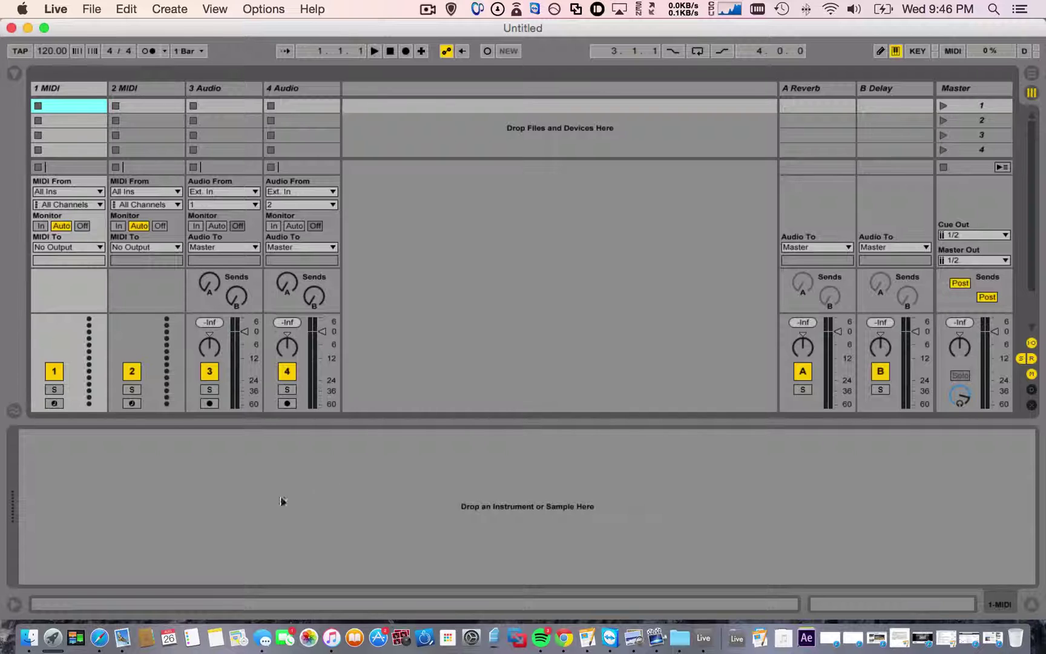
Step: Show the Info View help text briefly and hide it again below the first MIDI track's session slots
click(999, 604)
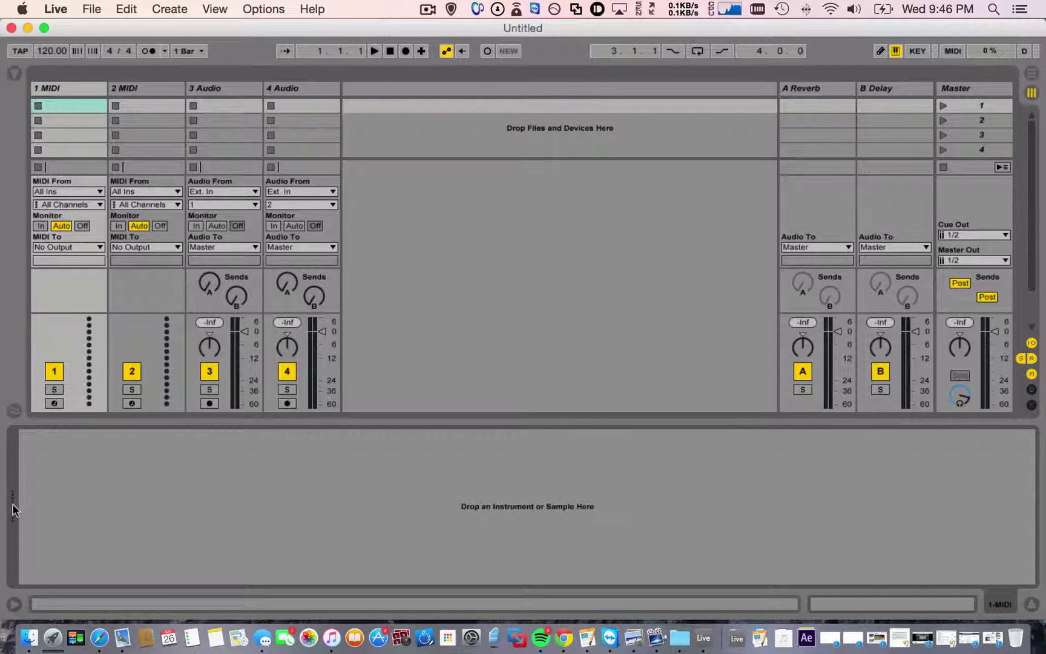
click(14, 604)
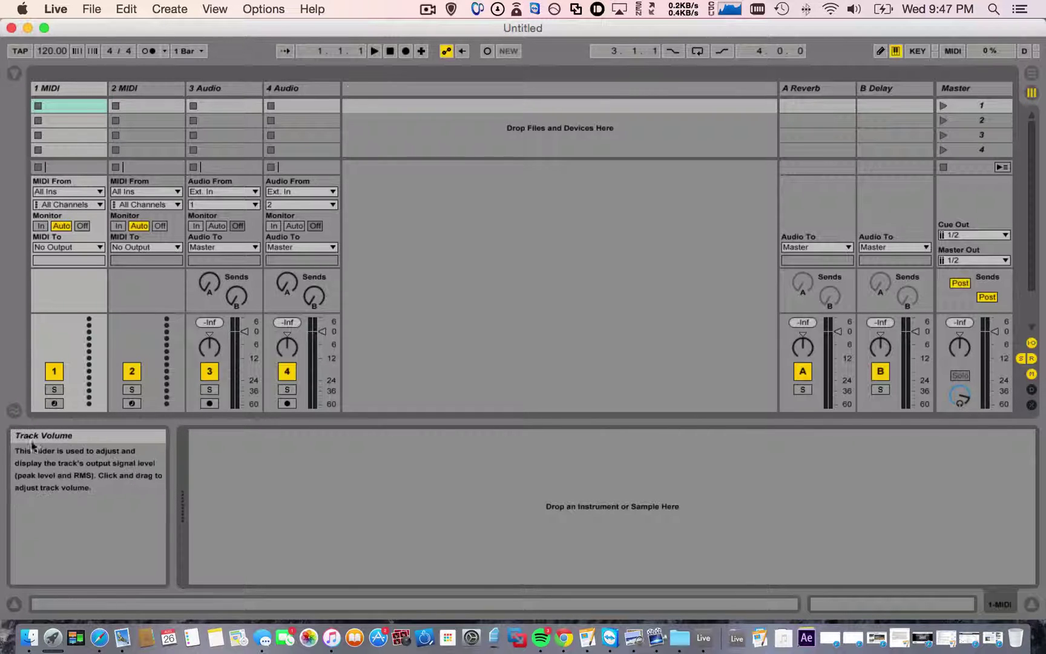
click(15, 601)
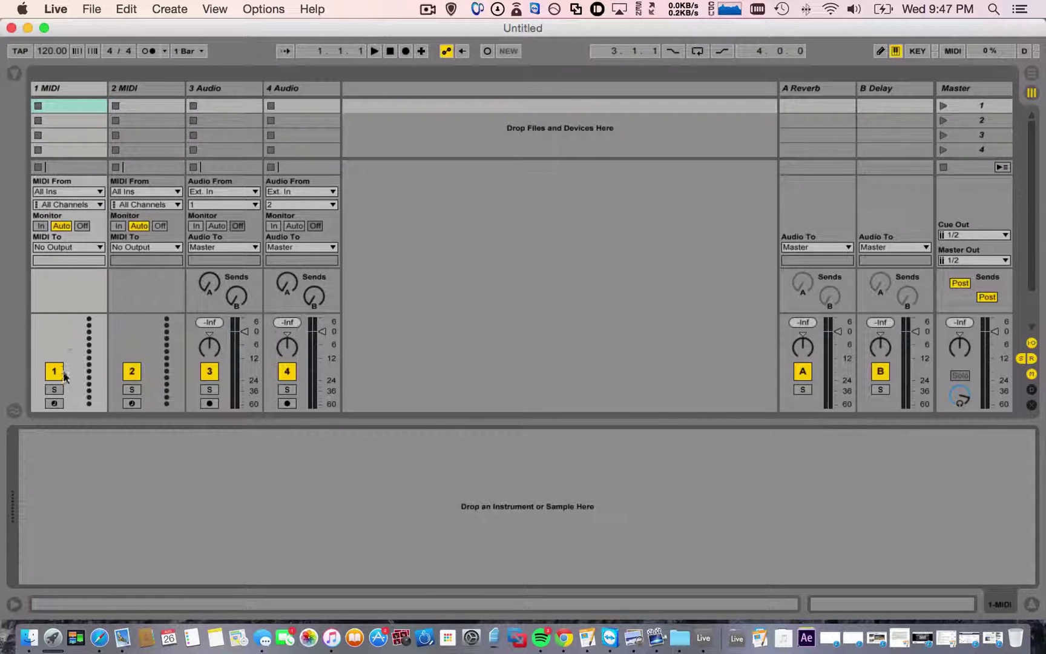
Step: Look through the device areas of the MIDI and audio tracks, ending on the 1 MIDI track
click(132, 89)
click(219, 87)
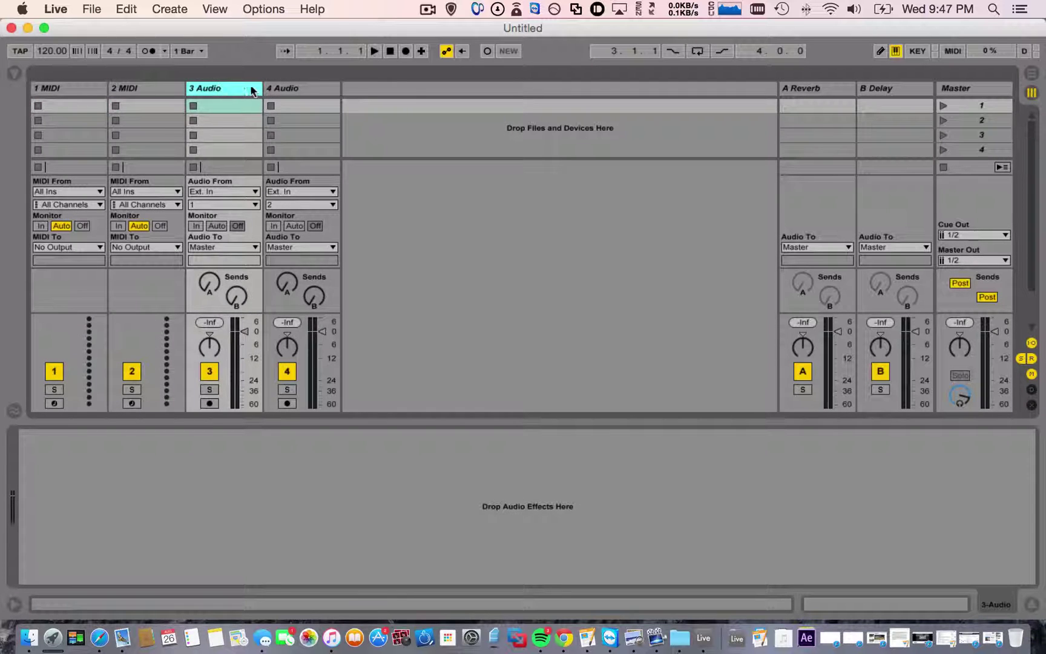
click(315, 86)
click(196, 89)
click(161, 91)
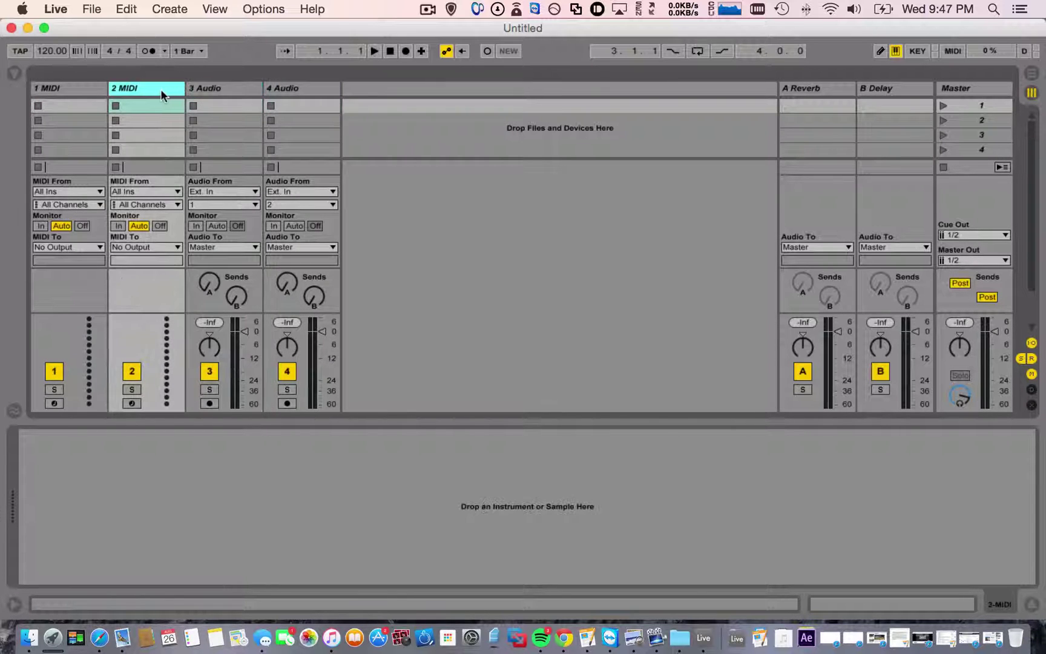
click(79, 86)
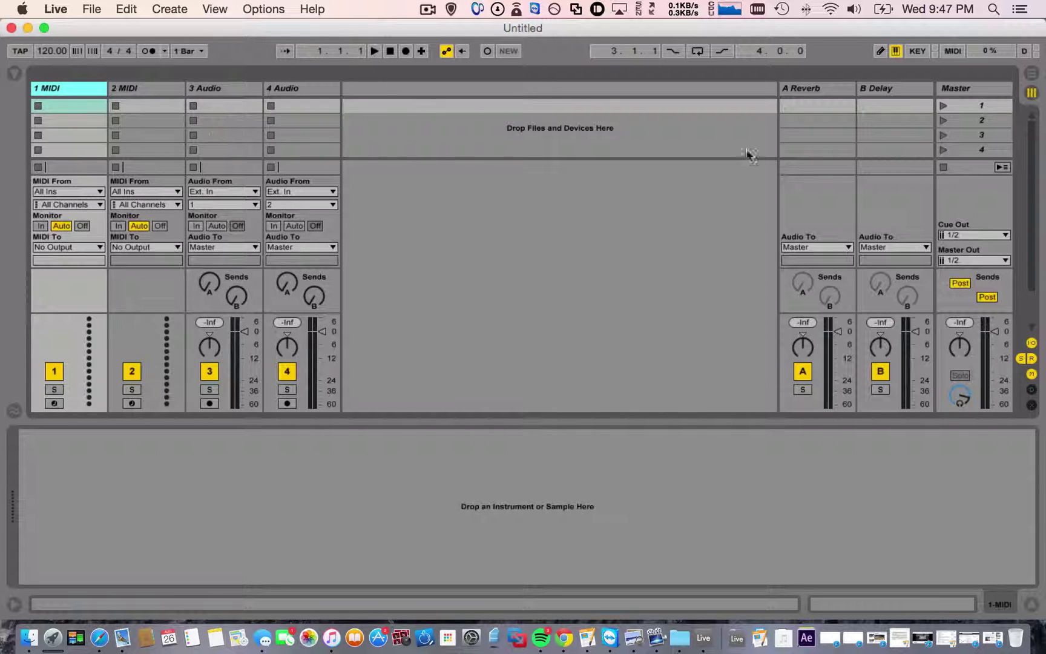
Step: Hide the In/Out, Sends and Returns sections in the Session View
click(1032, 343)
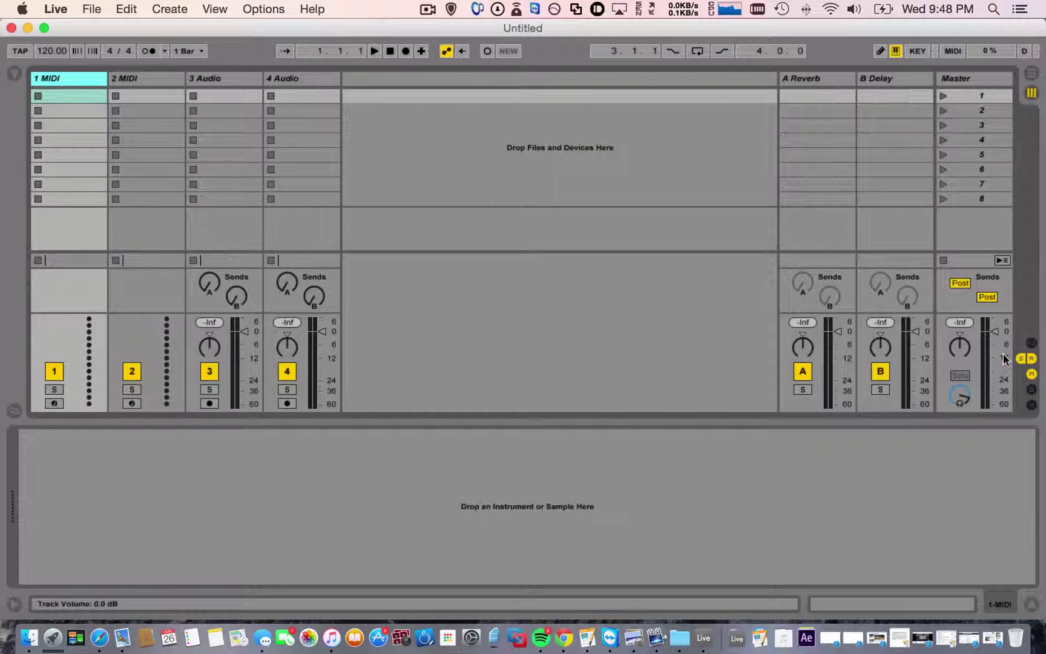
click(1022, 358)
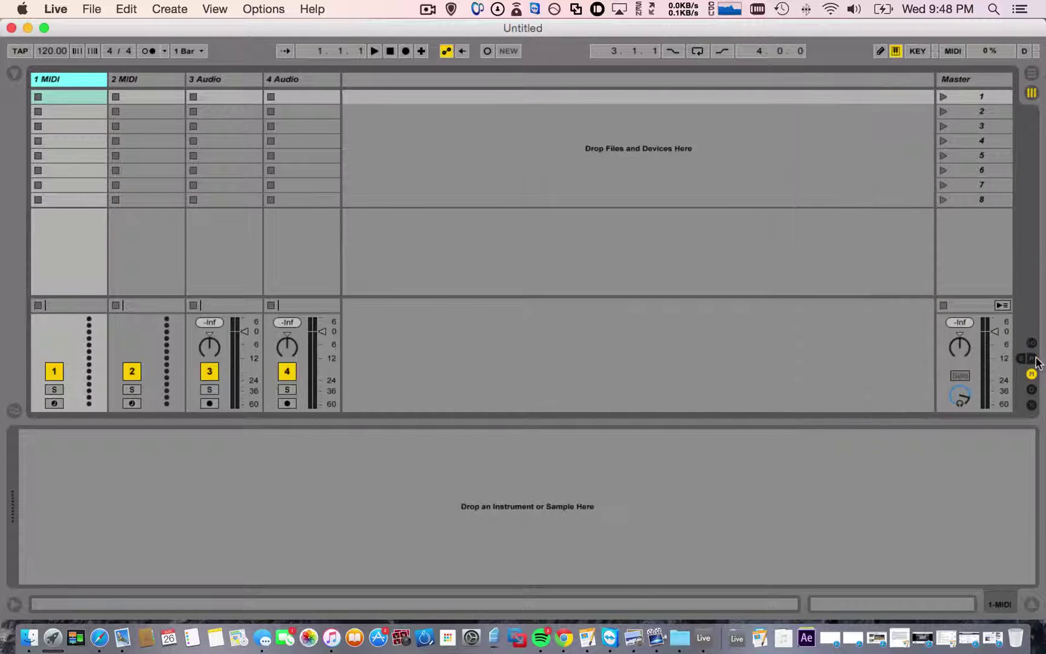
click(1032, 358)
click(1022, 359)
click(1022, 360)
Step: Create empty MIDI clips in the first and fourth slots of the 1 MIDI track
double_click(71, 94)
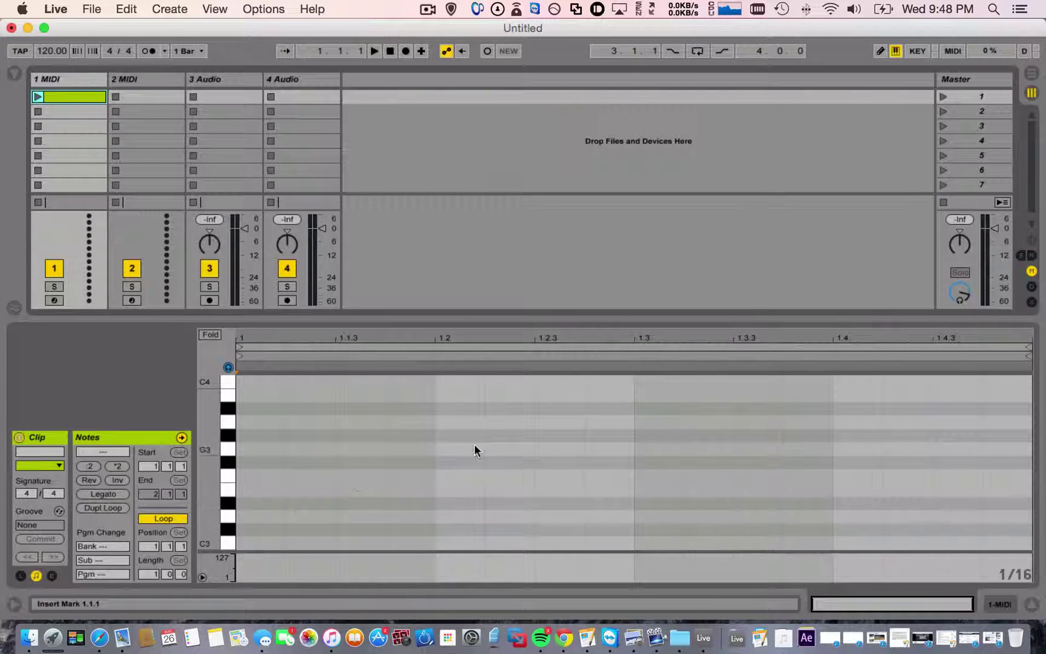
double_click(73, 138)
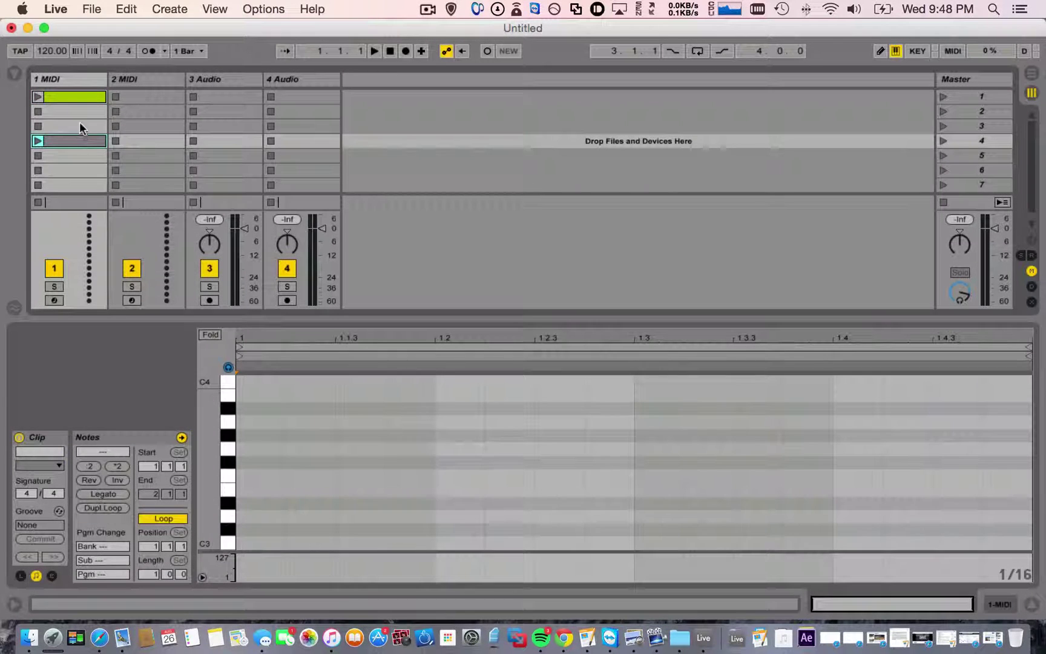
click(62, 95)
click(73, 138)
Step: Launch scenes 1 and 4 in turn, return to scene 1, and try stopping and restarting playback
click(944, 98)
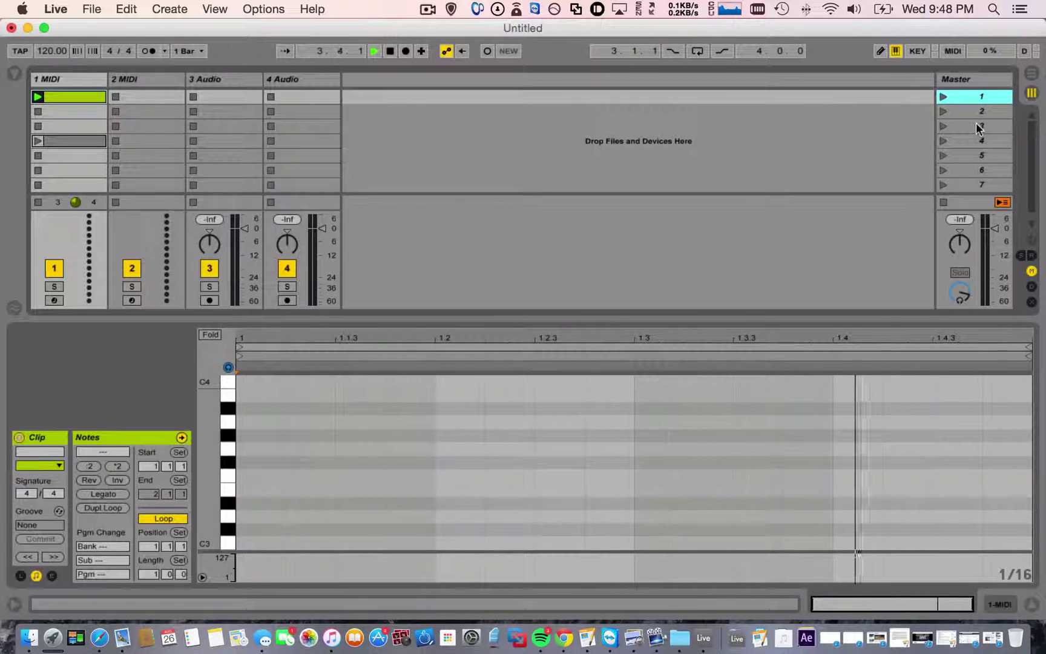
click(943, 143)
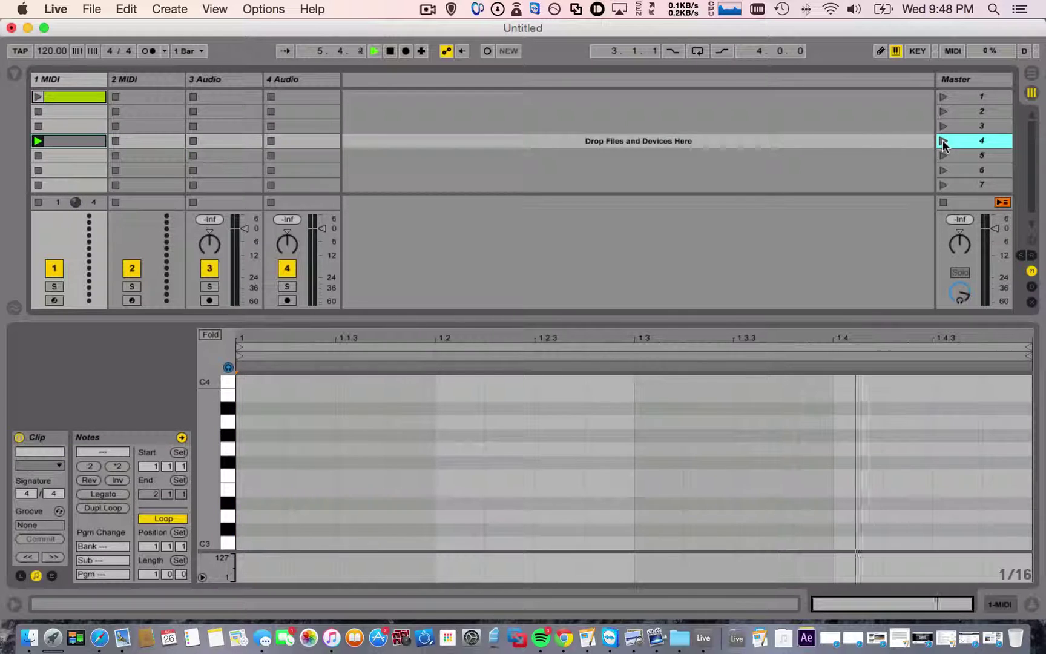
click(943, 97)
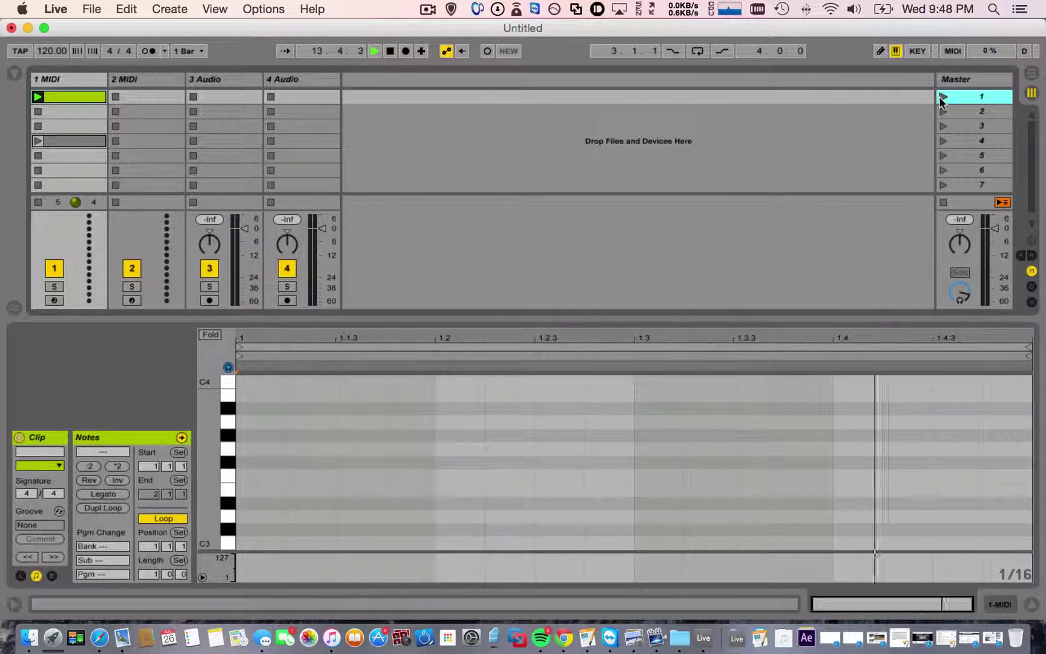
key(space)
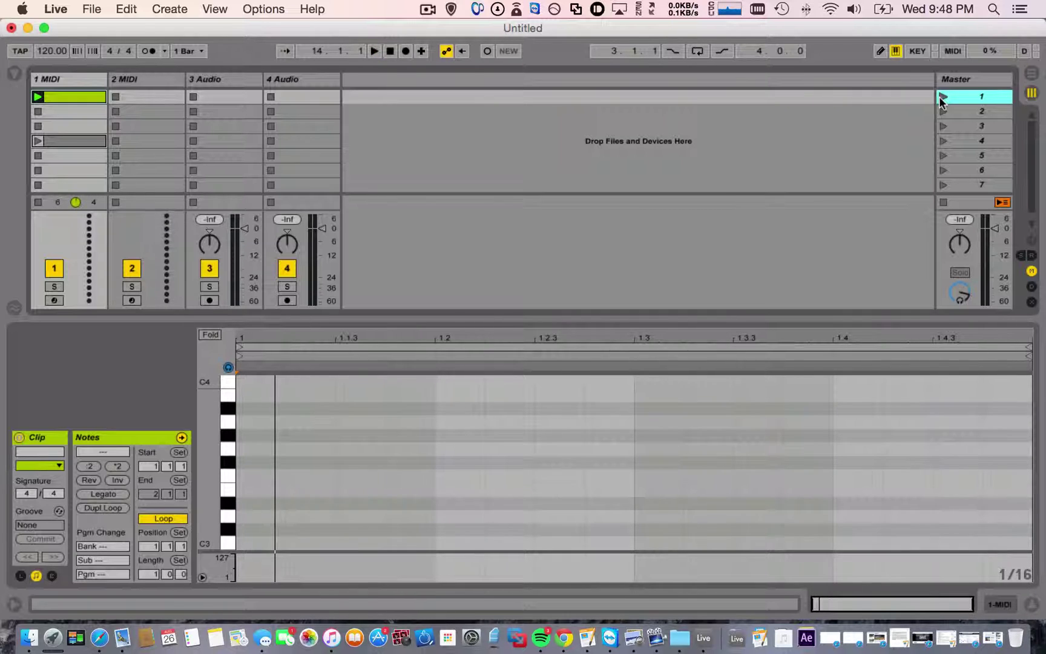
key(space)
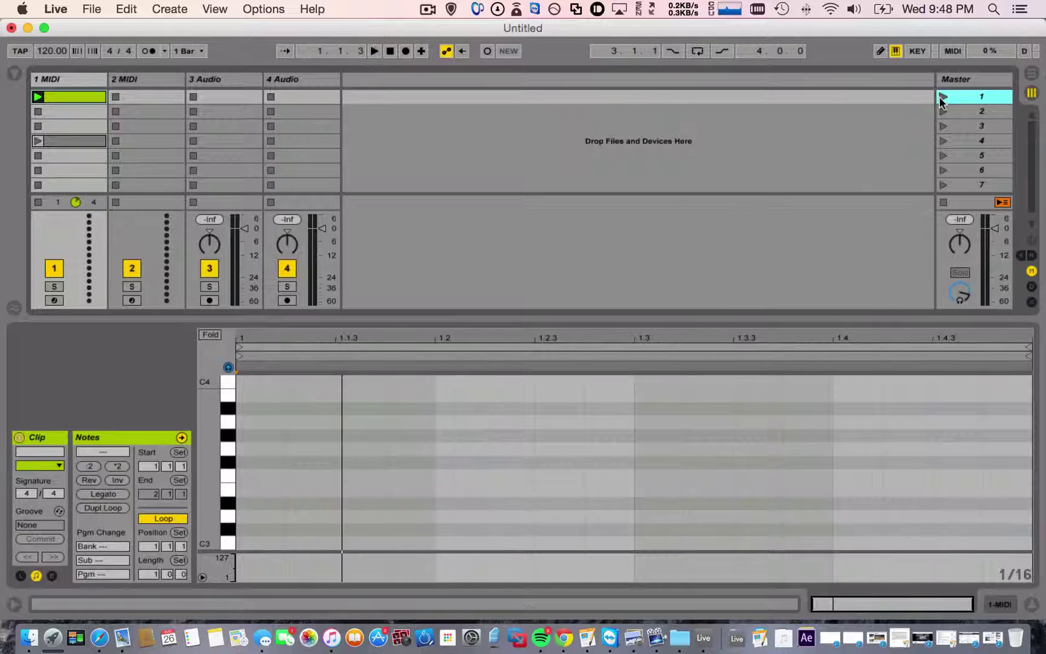
key(space)
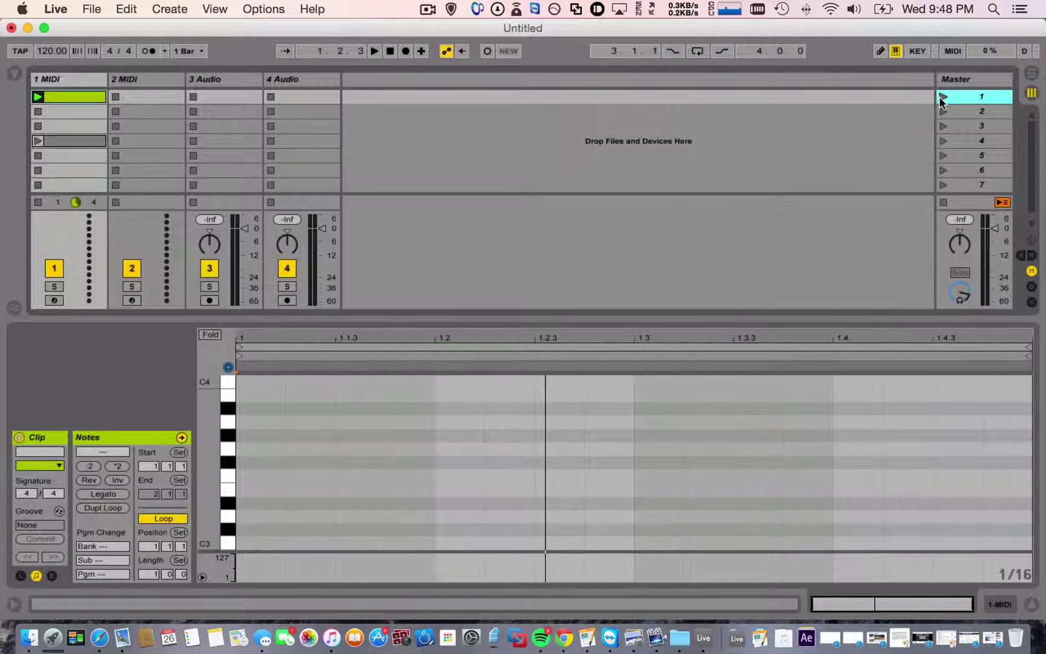
Step: Set the first clip's loop length to 4 bars and play scene 1 to check it
click(156, 573)
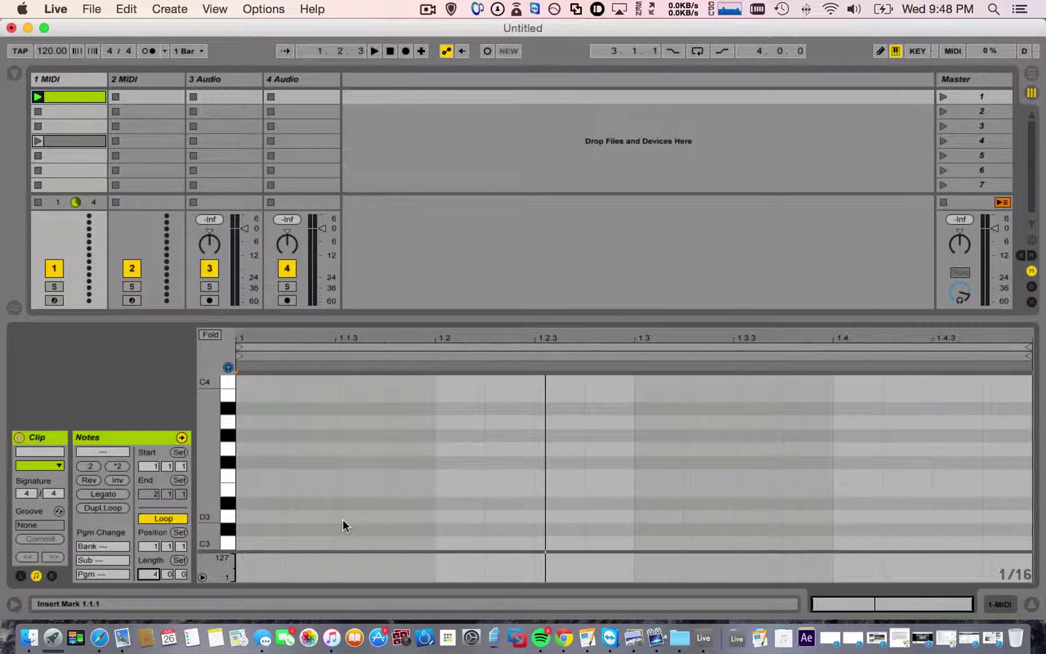
text(4)
key(Return)
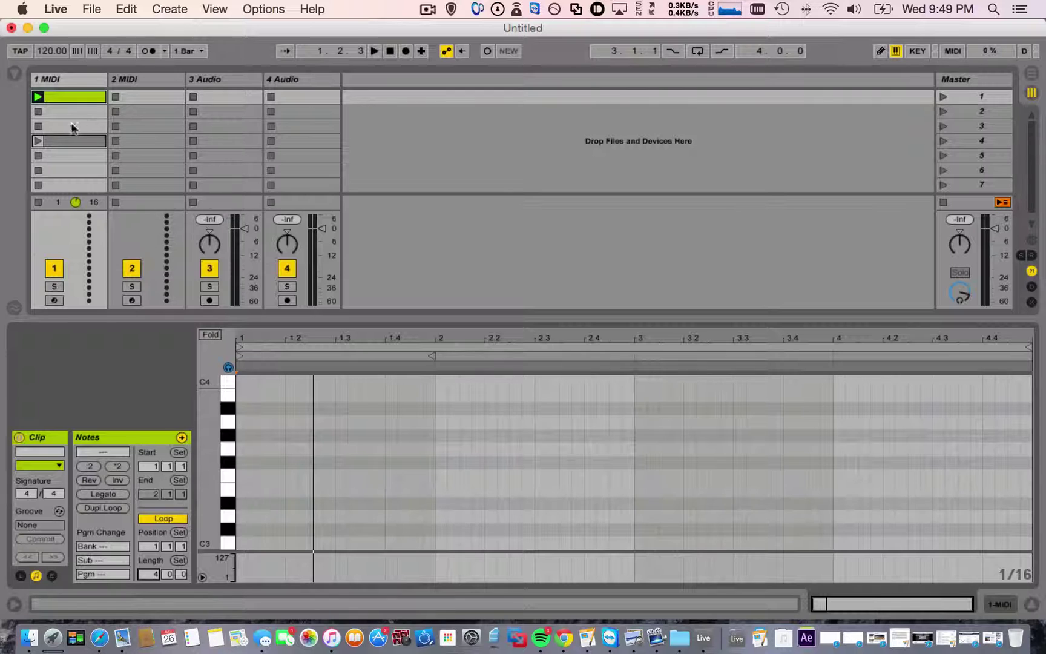
click(944, 95)
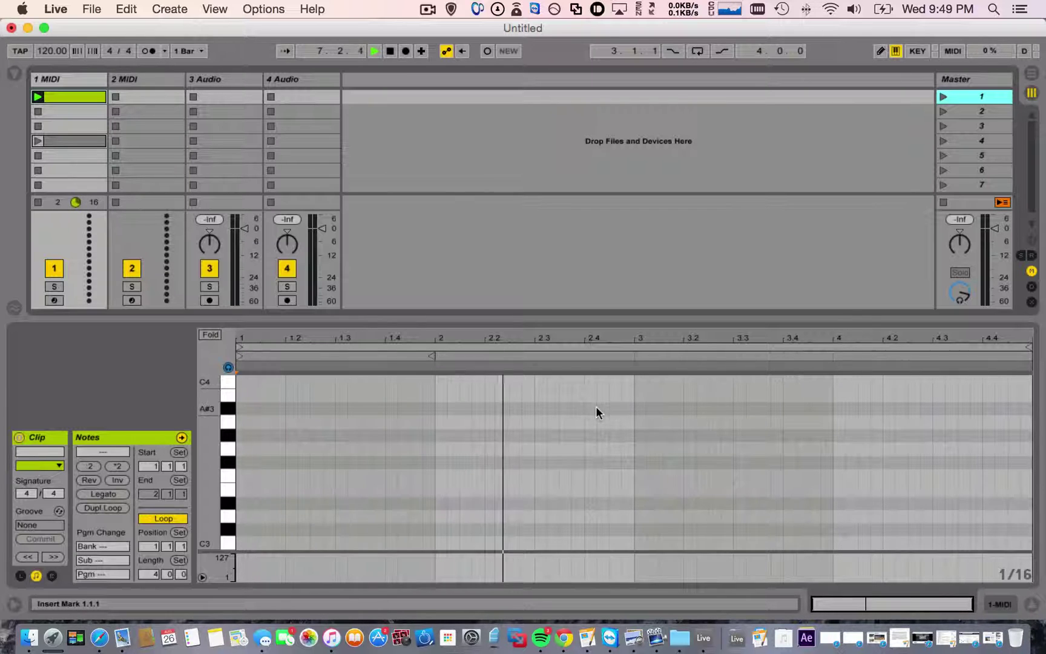
key(space)
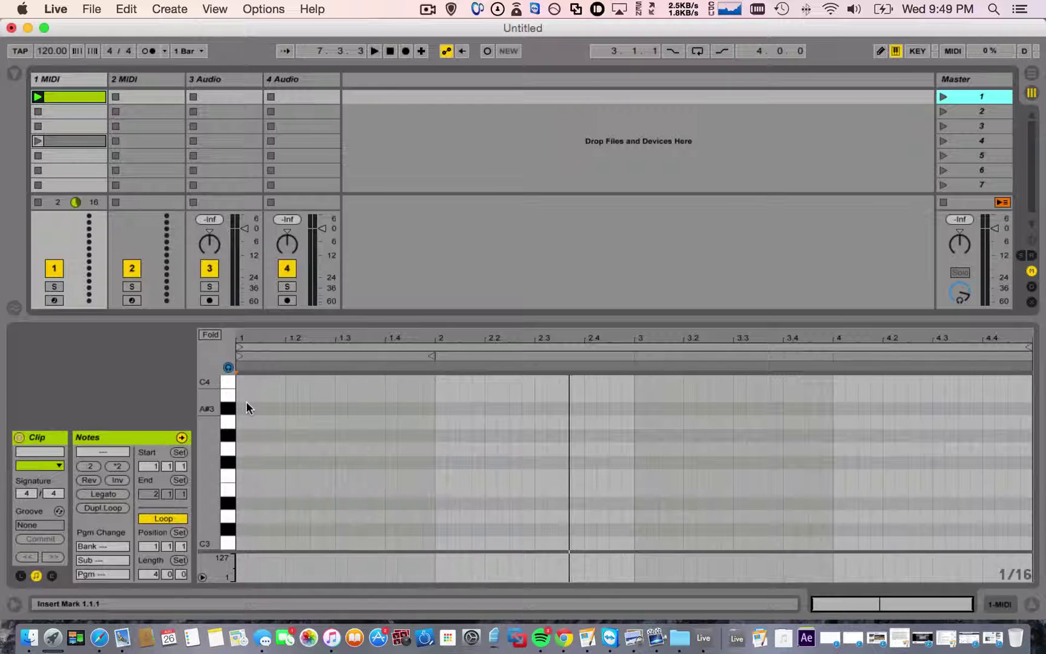
Step: Load Grand Piano.adg from the Piano & Keys instrument racks onto the 1 MIDI track
click(18, 73)
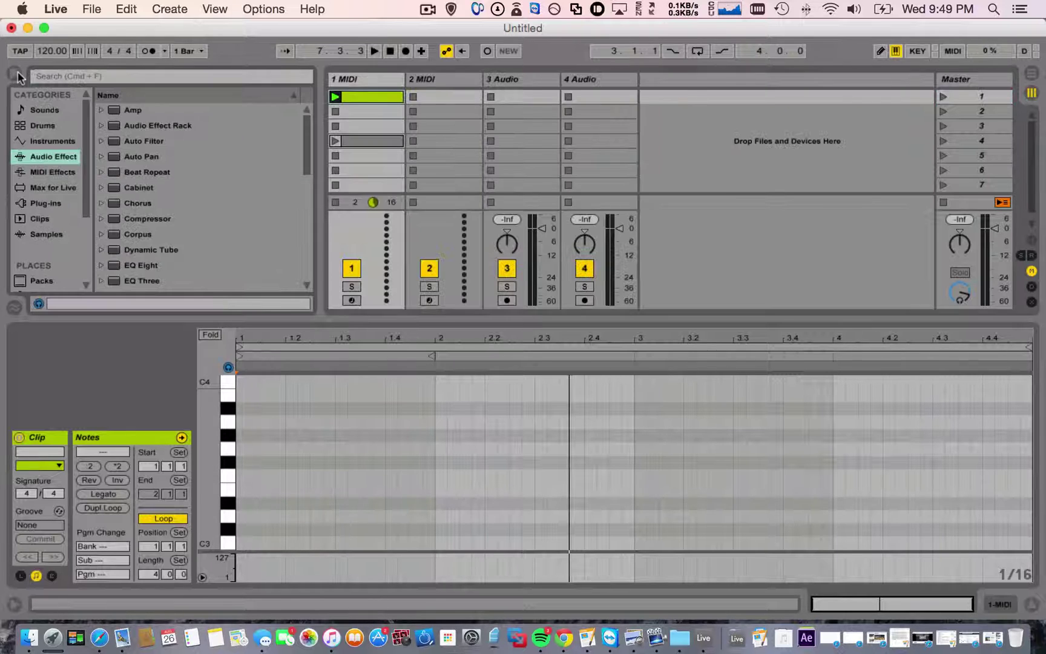
click(64, 142)
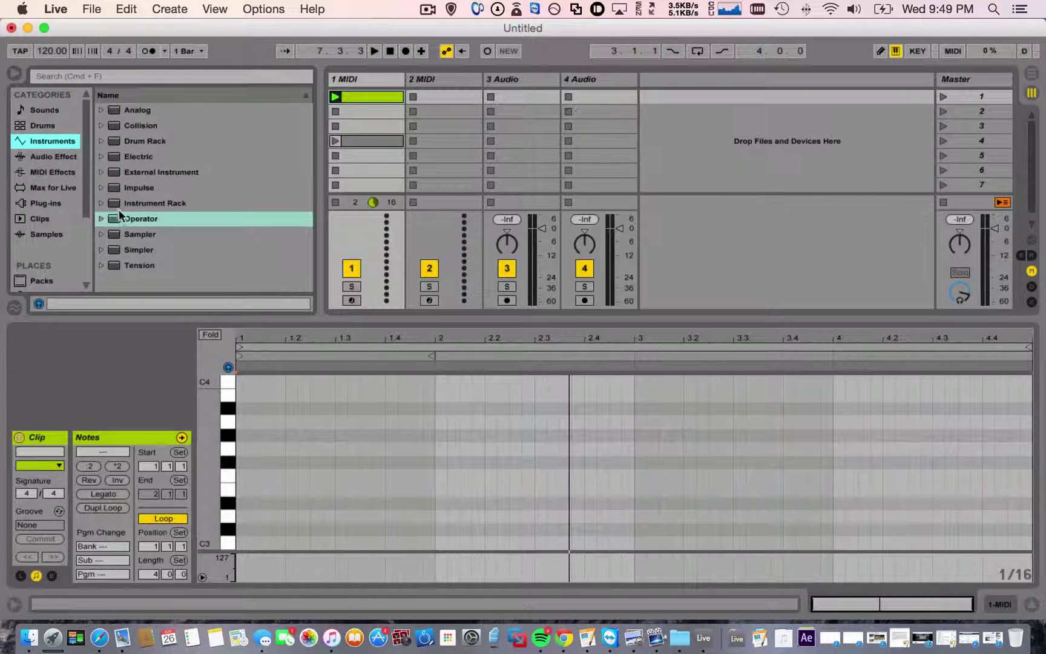
click(102, 204)
scroll(161, 223, down, 5)
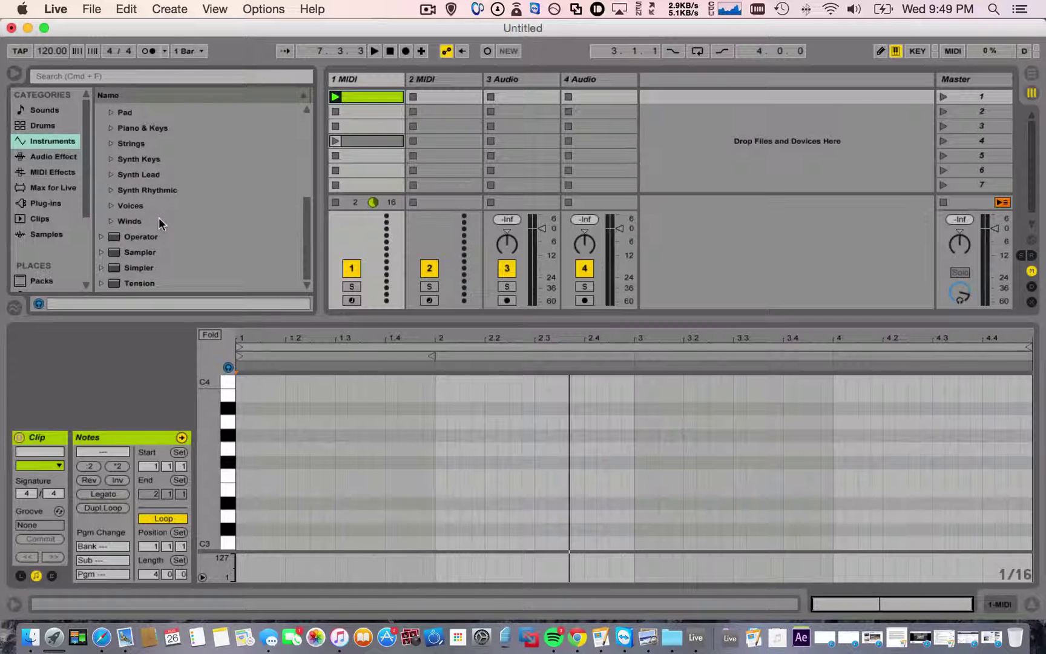
click(111, 129)
scroll(212, 205, down, 8)
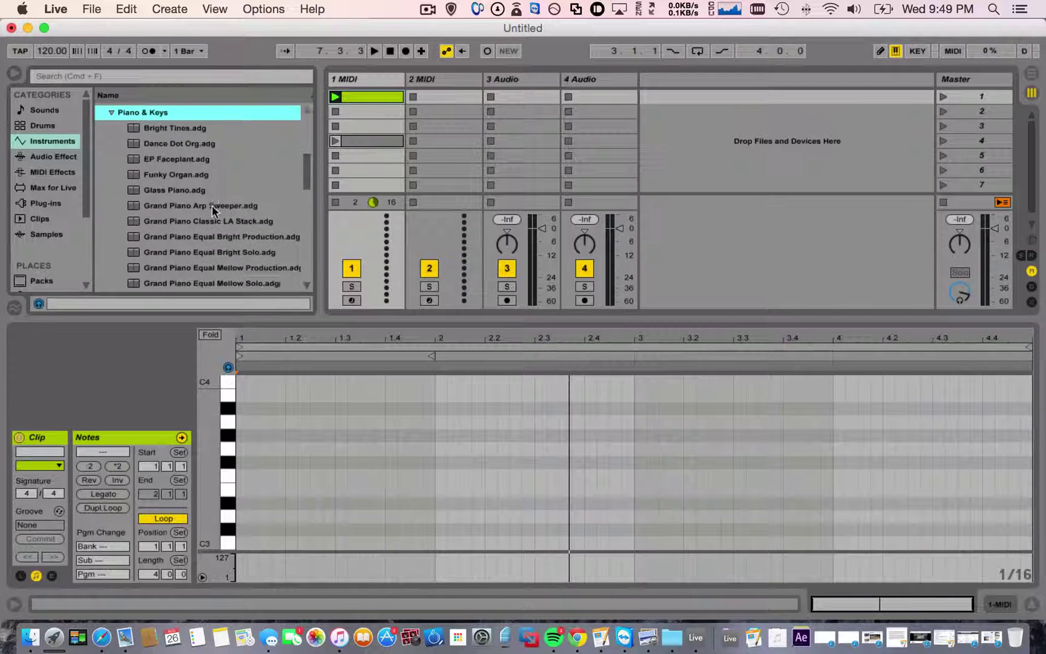
scroll(215, 224, down, 1)
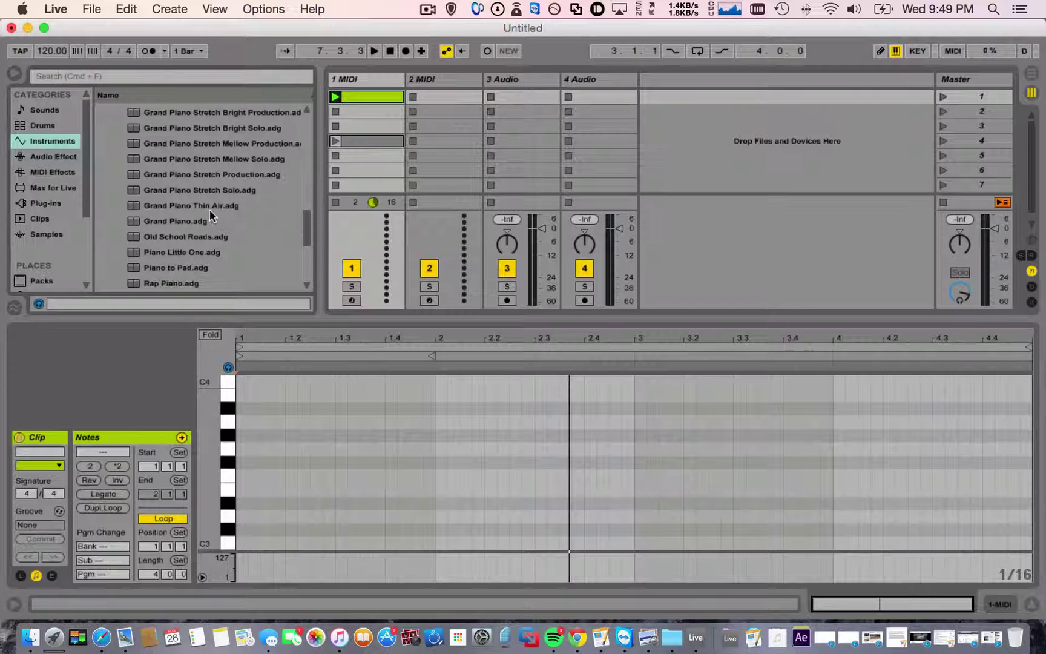
drag(179, 220, 383, 125)
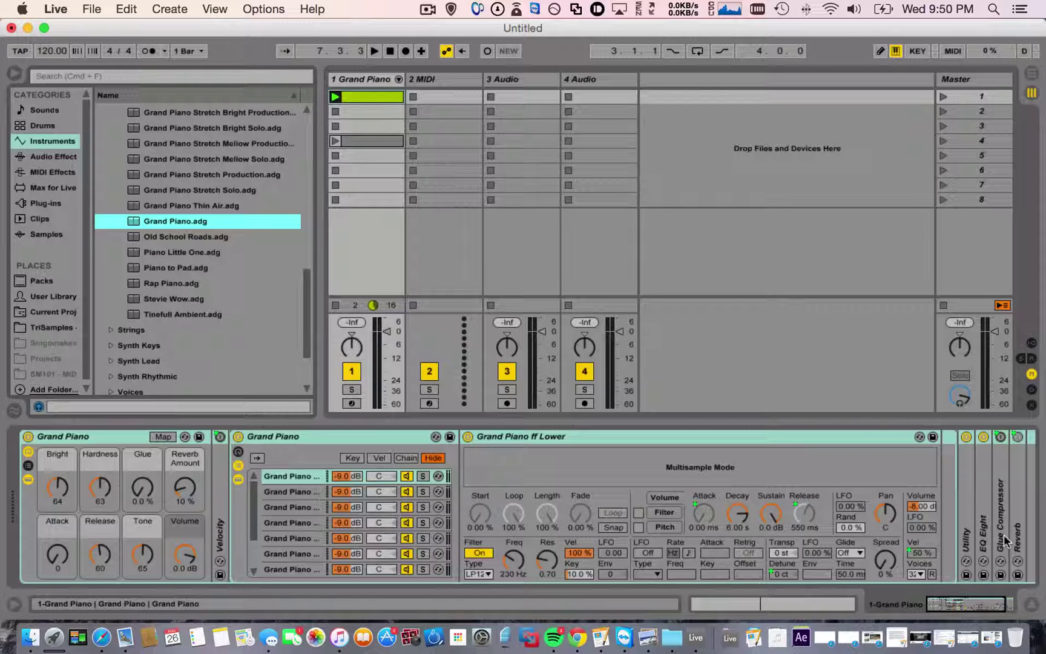
Step: Add one-beat C3, D3 and E3 notes on beats 1 to 3 of bar 1 in the first clip
click(934, 609)
click(818, 607)
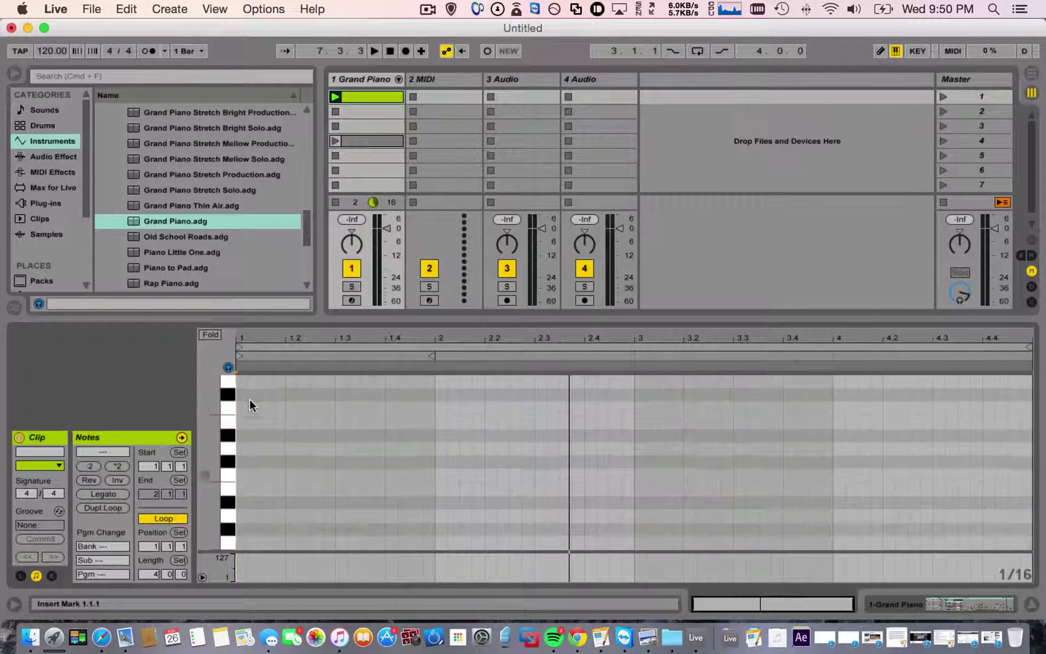
scroll(250, 399, up, 2)
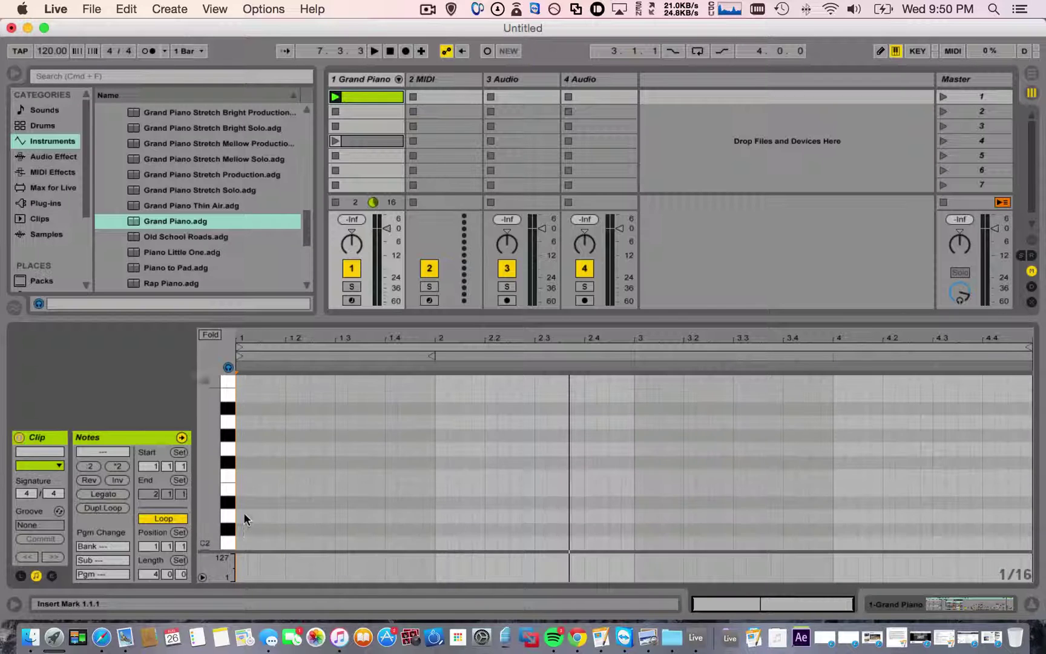
scroll(243, 513, up, 3)
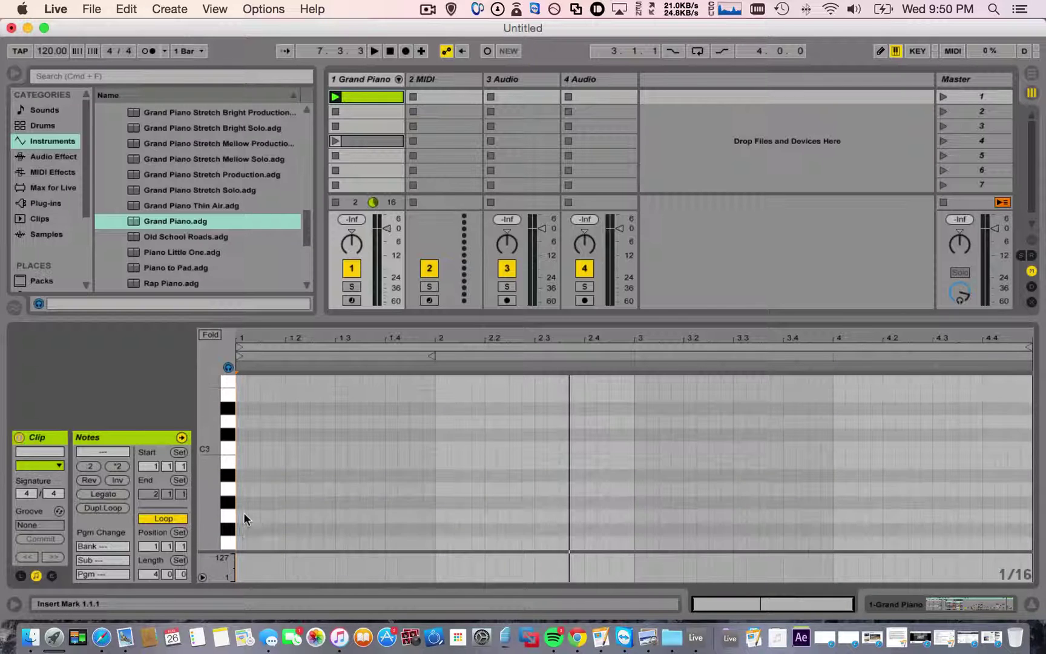
double_click(242, 448)
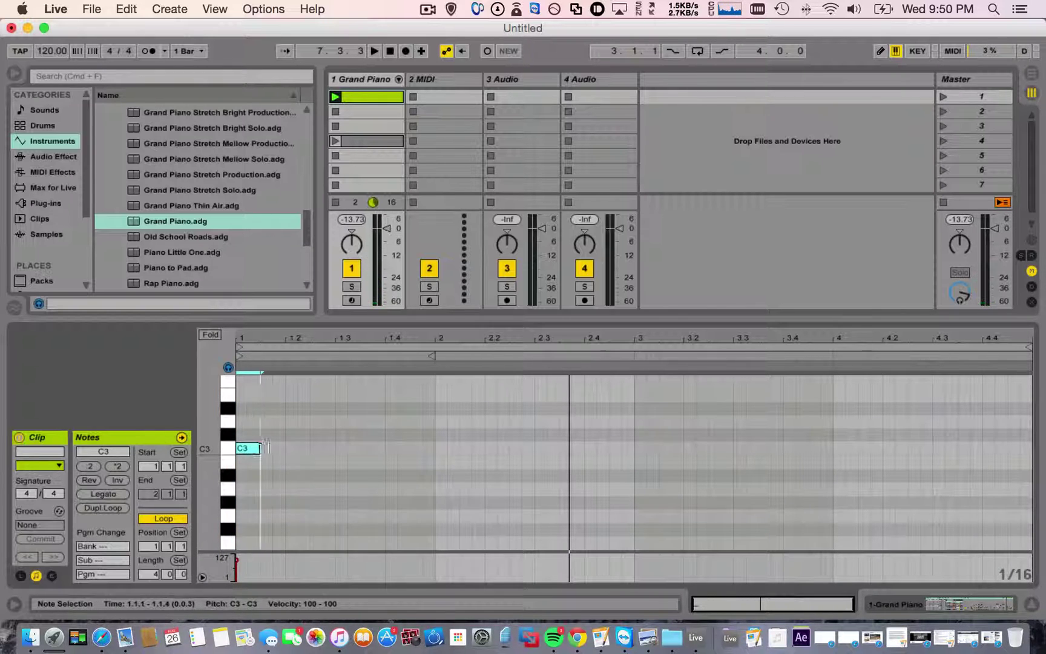
drag(267, 447, 385, 411)
double_click(290, 421)
scroll(341, 434, up, 1)
double_click(340, 410)
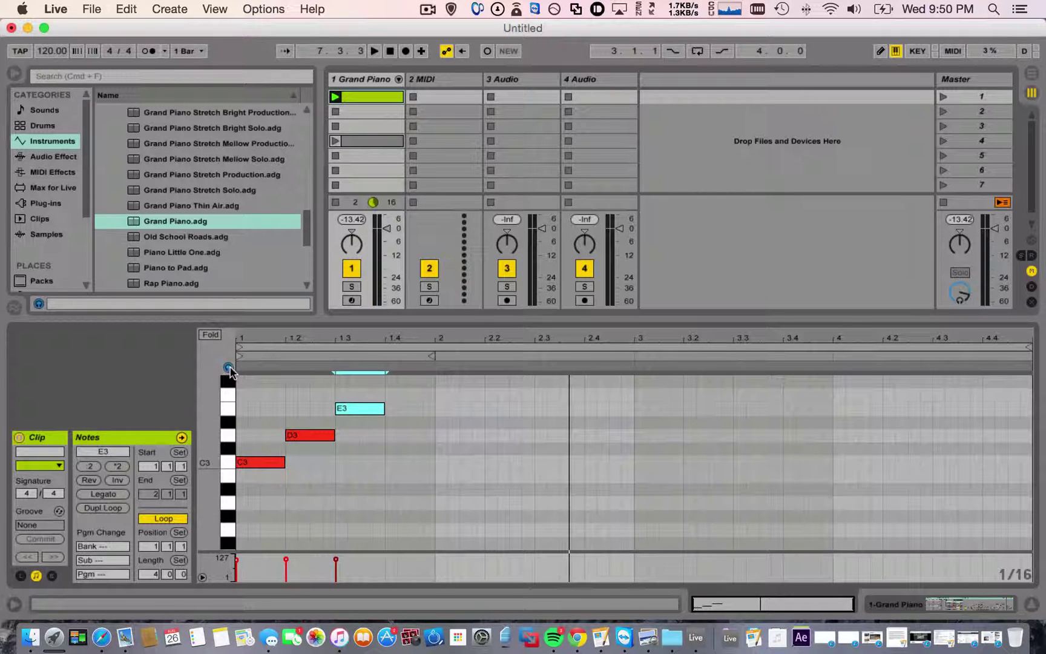
Step: Add one-beat notes D3 at 1.4 and C3 at the start of bar 2, and play the melody back
double_click(392, 436)
drag(397, 436, 484, 462)
double_click(441, 462)
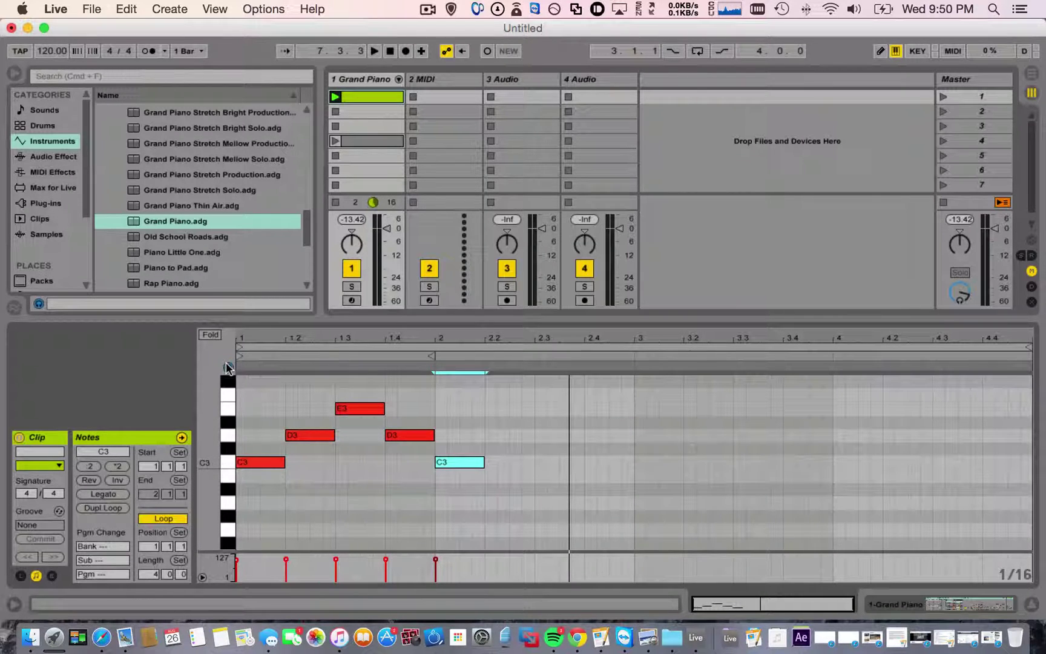
key(space)
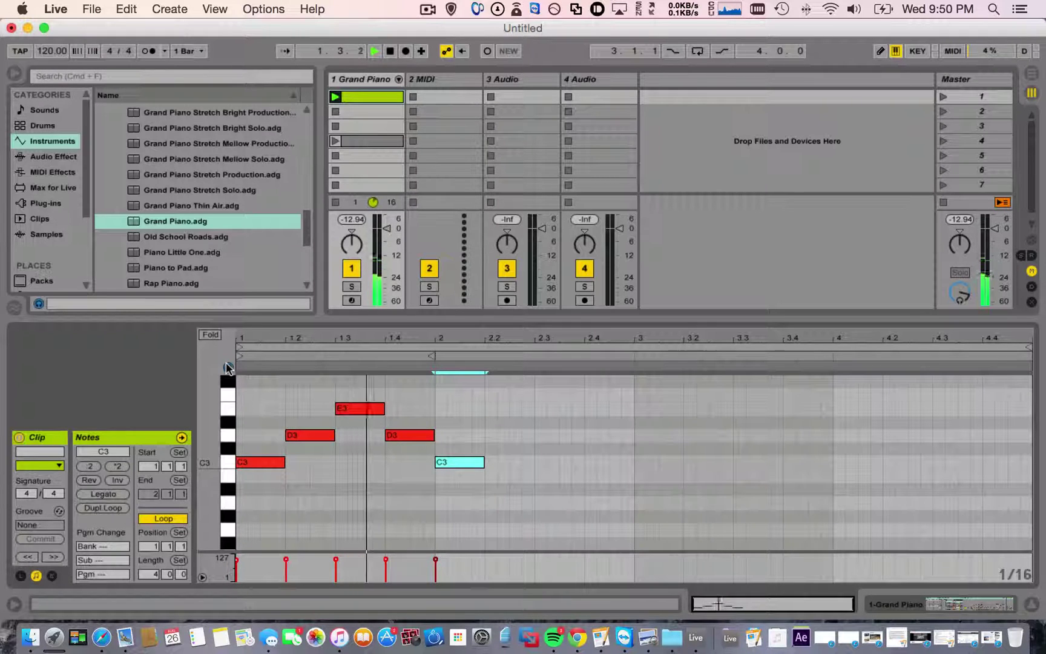
key(space)
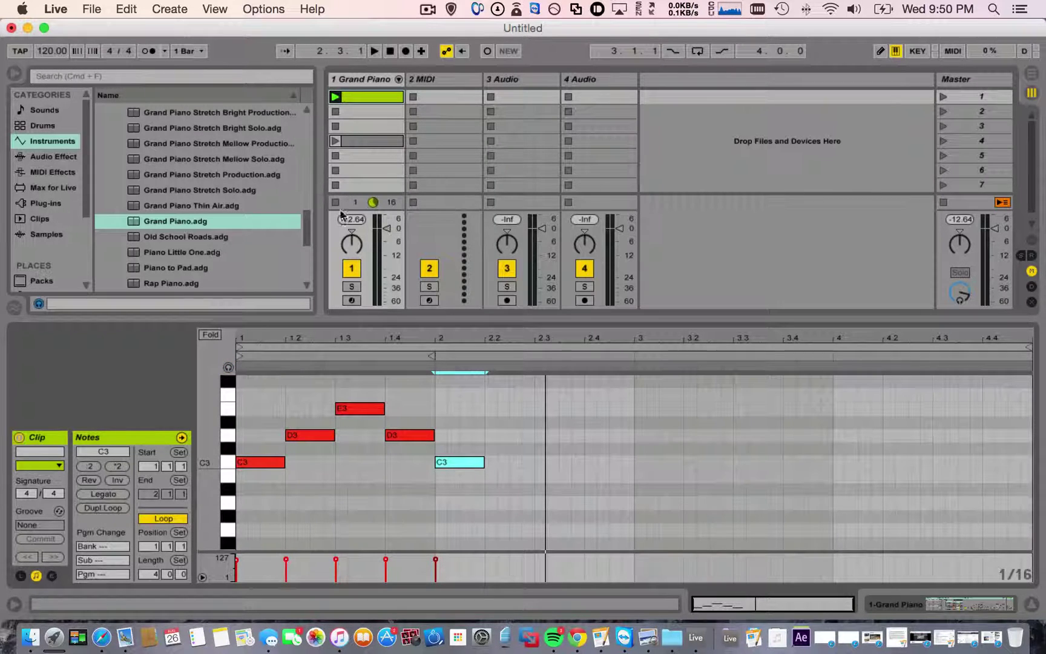
Step: Delete the first clip from the 1 Grand Piano track and arm that track for recording
click(368, 96)
key(Delete)
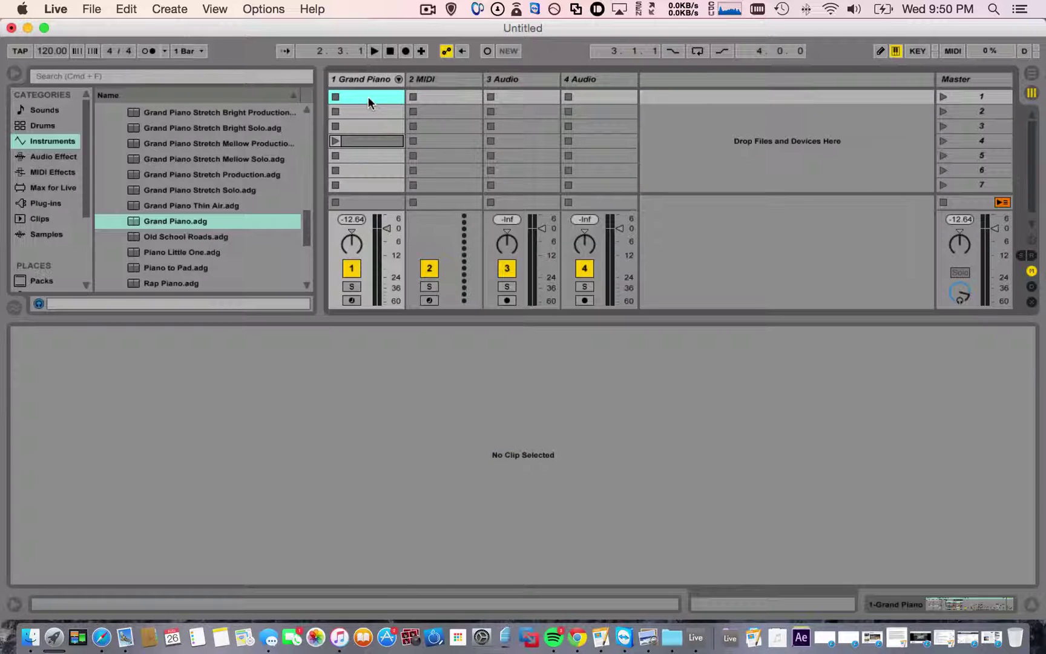
click(352, 301)
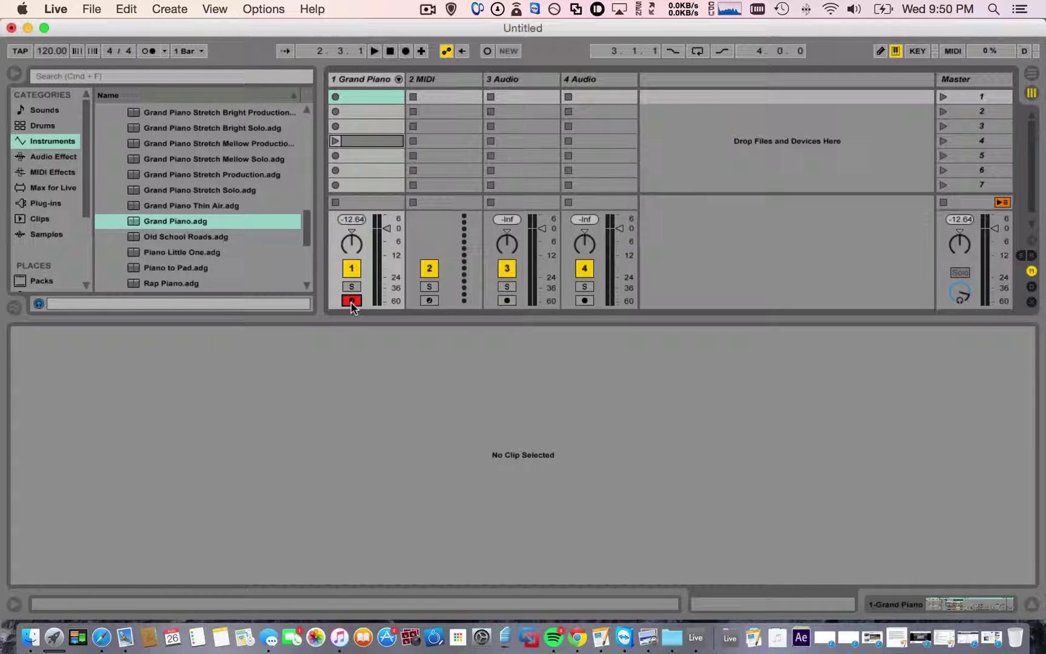
Step: Insert an empty MIDI clip in the first Grand Piano slot and audition D3 and F3 with the computer keyboard
key(super+shift+m)
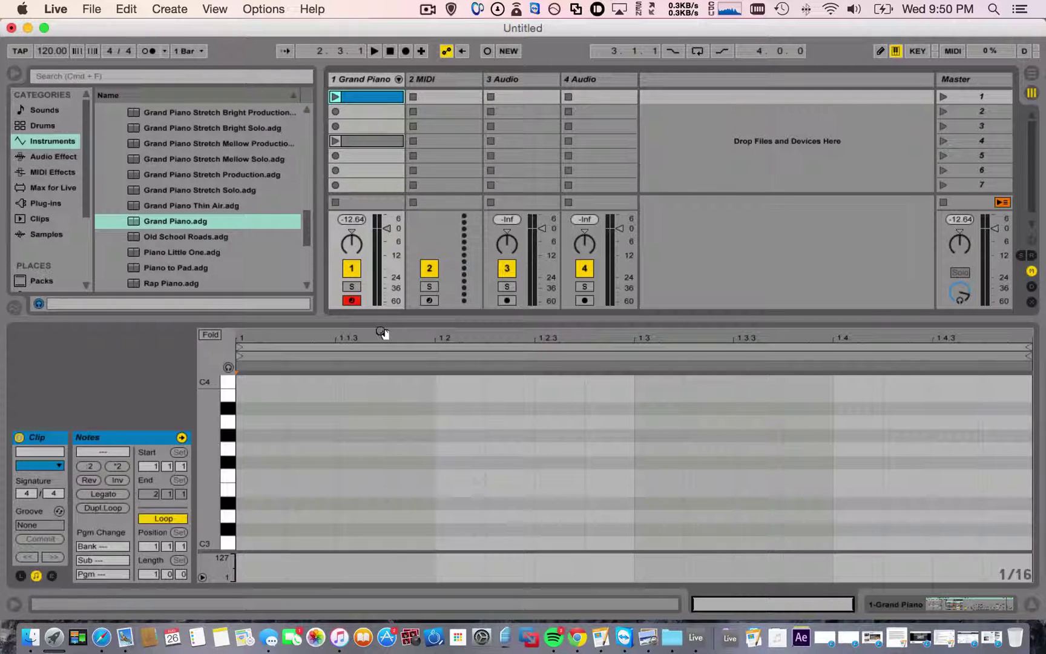
key(s)
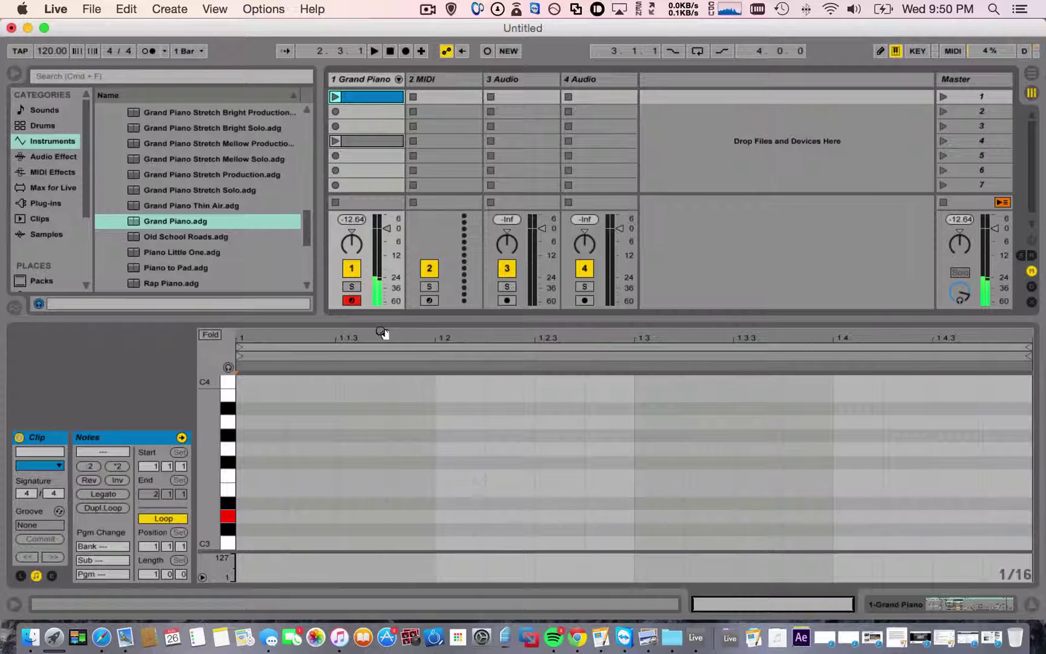
key(s)
key(f)
key(f)
key(f)
key(s)
key(s)
key(f)
Step: Audition piano notes from C3 upward with the computer keyboard, and delete the empty clip from the first slot
scroll(382, 458, down, 3)
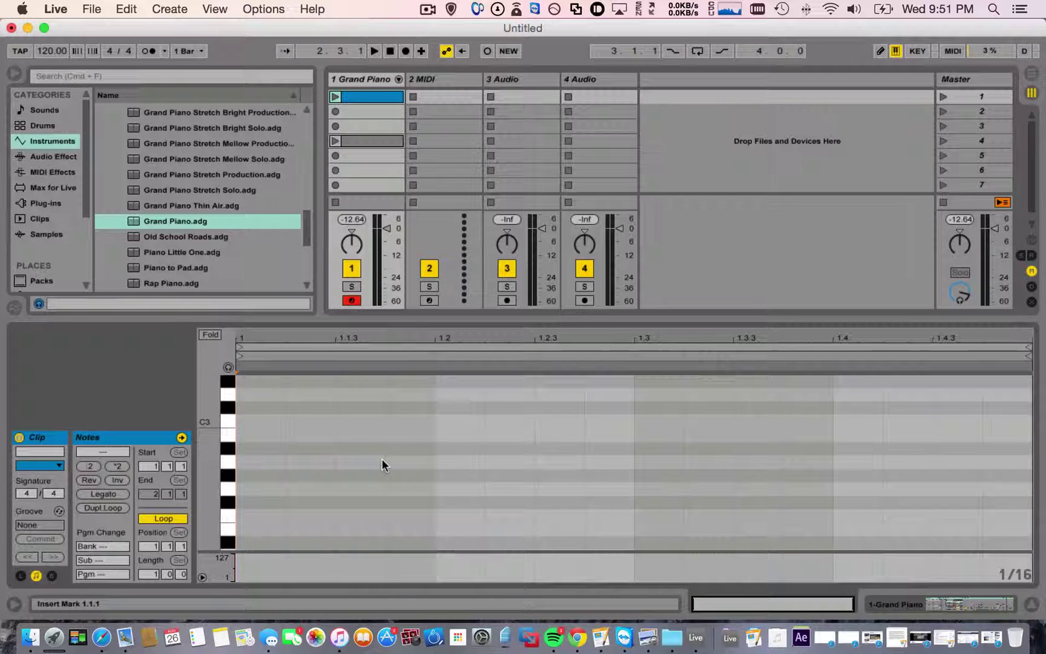
key(a)
key(a)
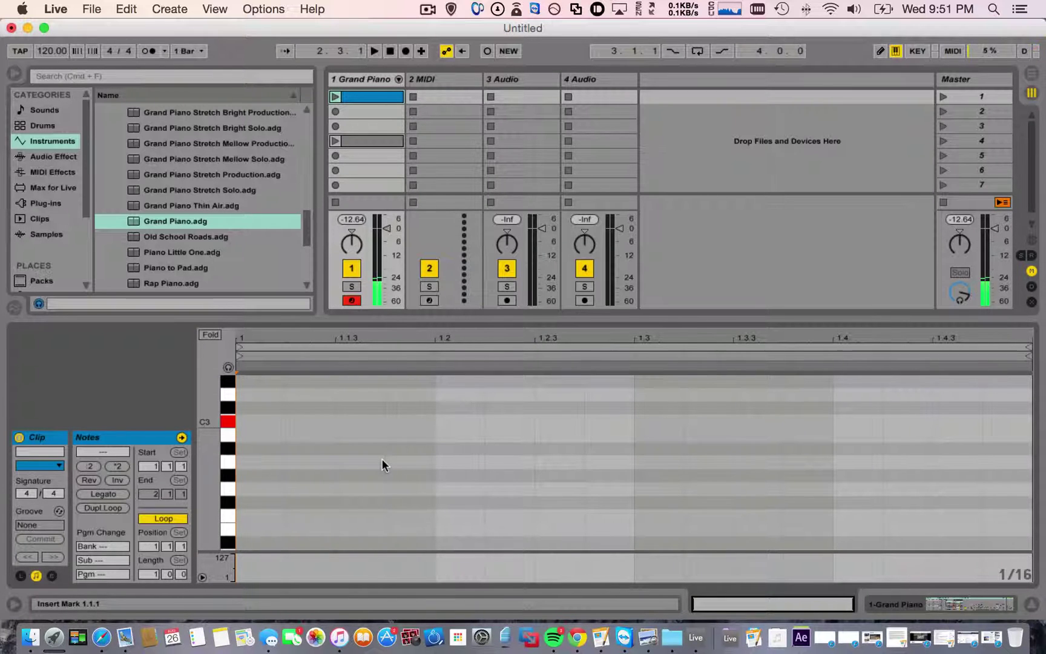
key(h)
key(k)
key(h)
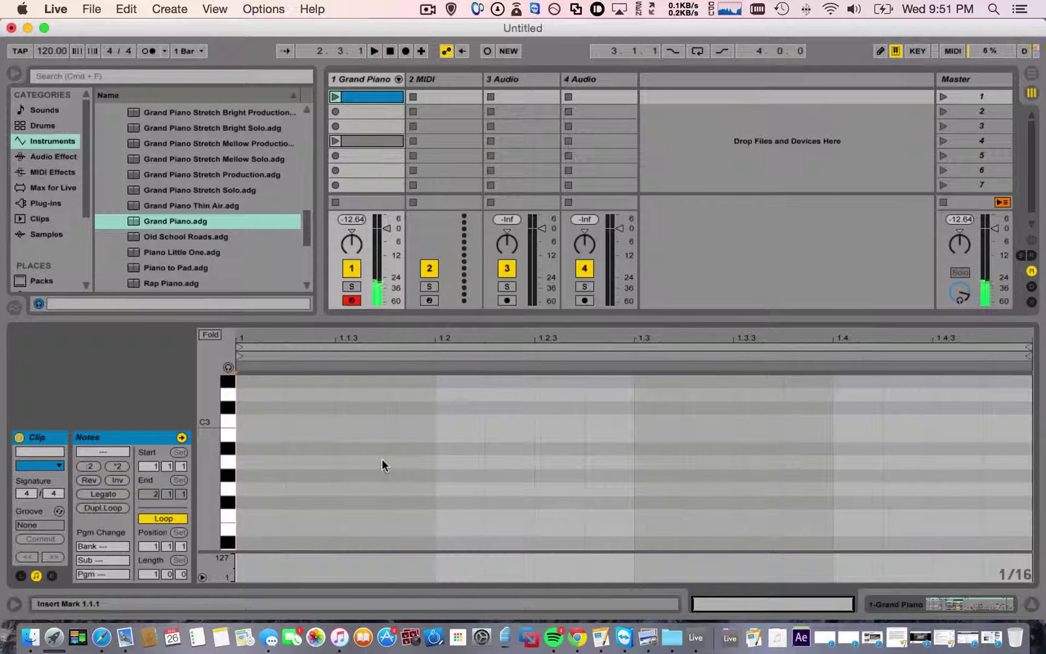
key(h)
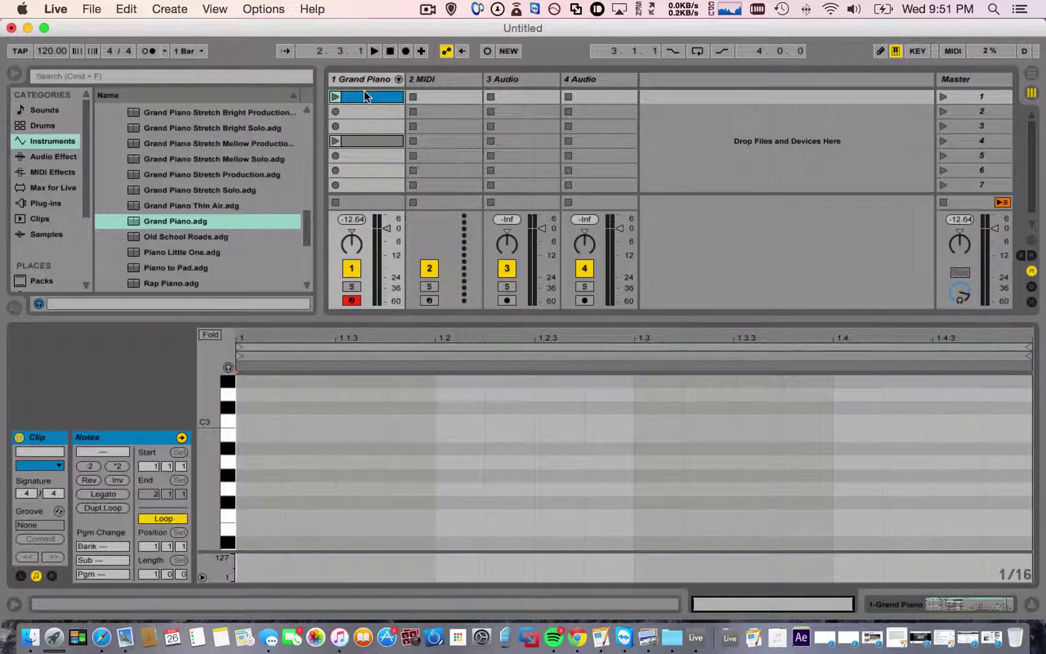
key(Delete)
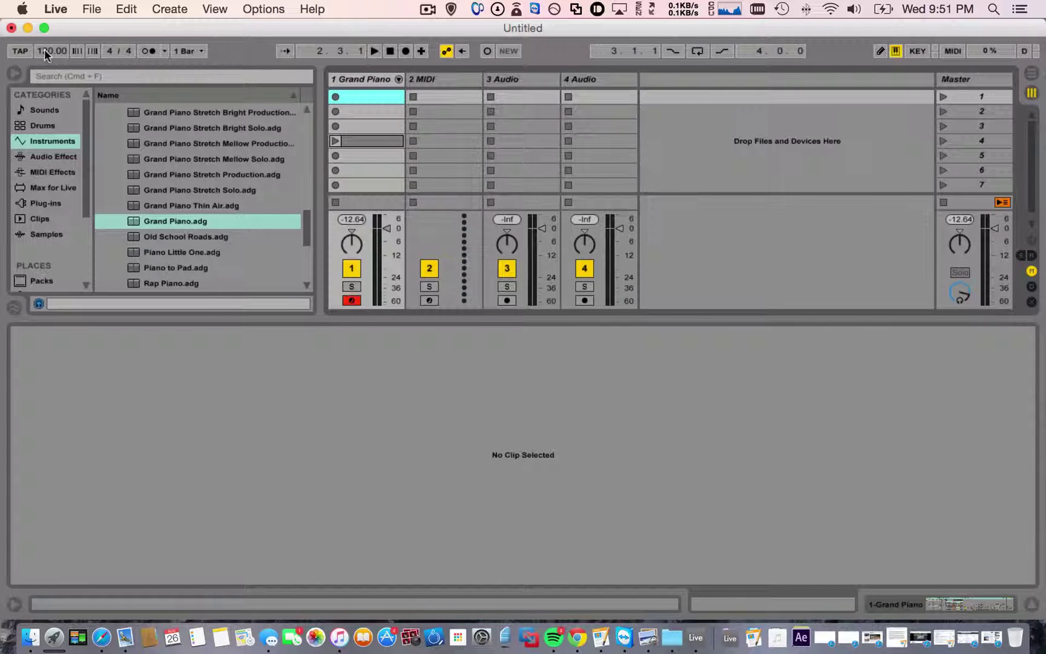
Step: Record three chords with the computer keyboard into the first Grand Piano slot as a 3-bar clip, and play back the loop
drag(52, 49, 52, 43)
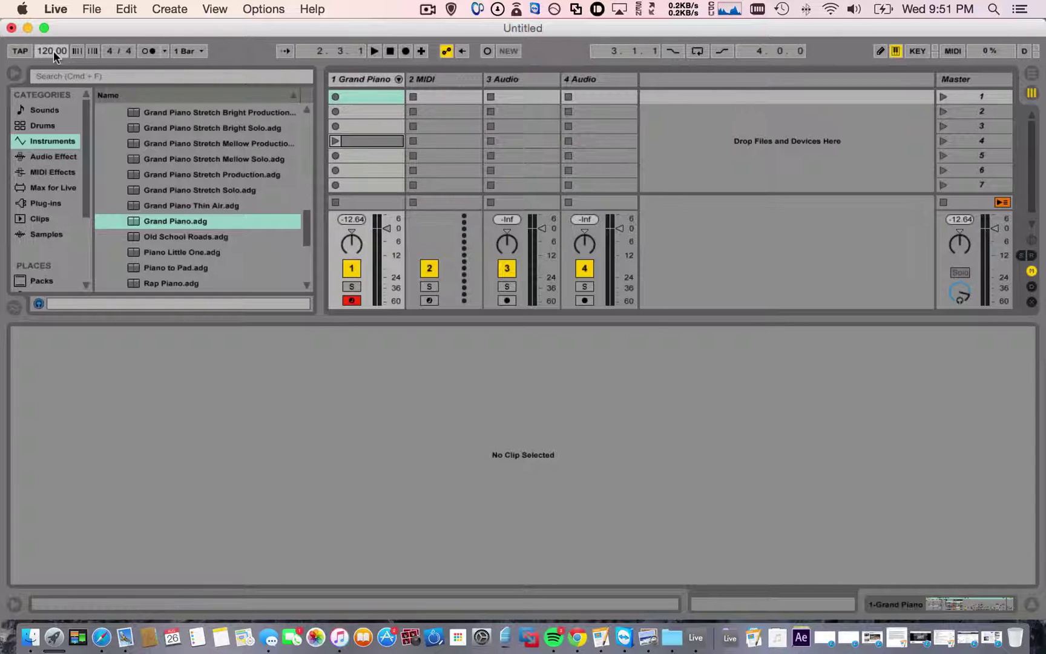
click(335, 98)
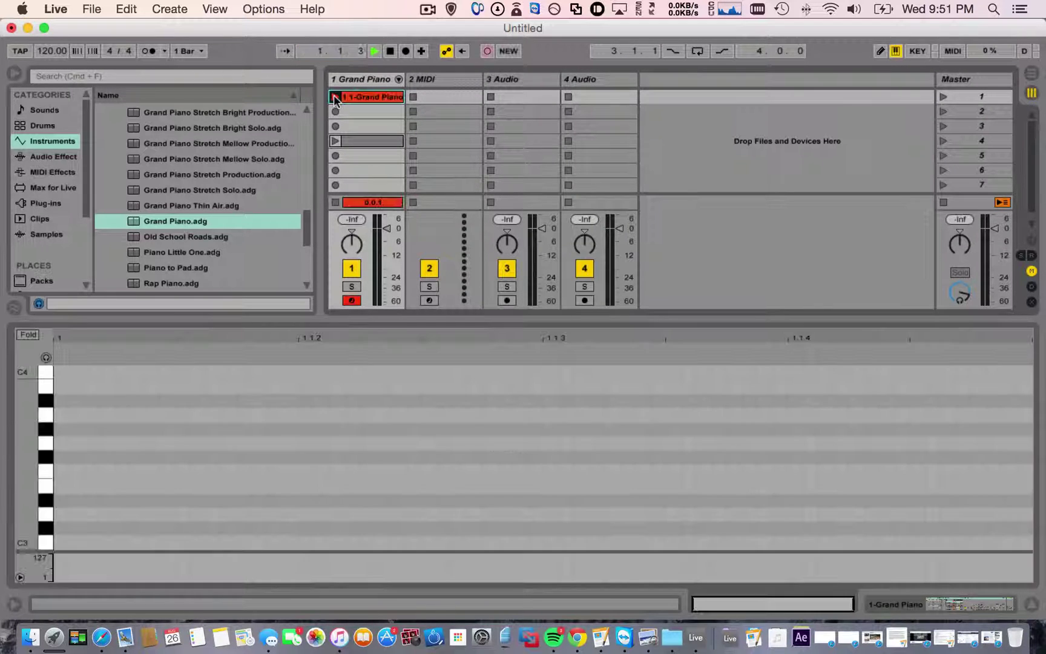
key(s)
key(f)
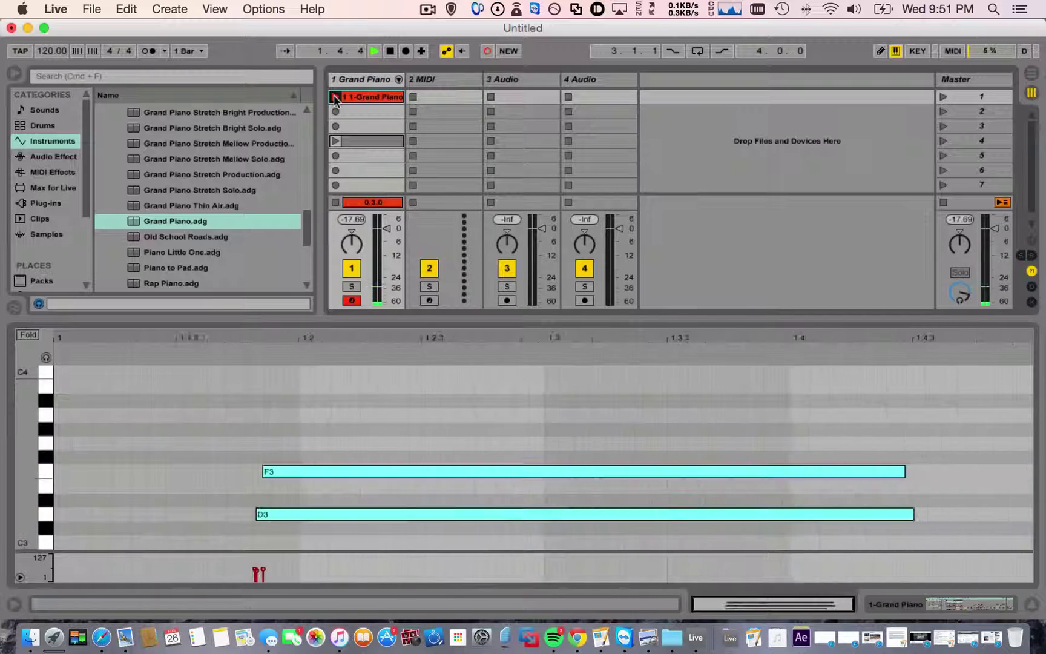
key(s)
key(f)
key(h)
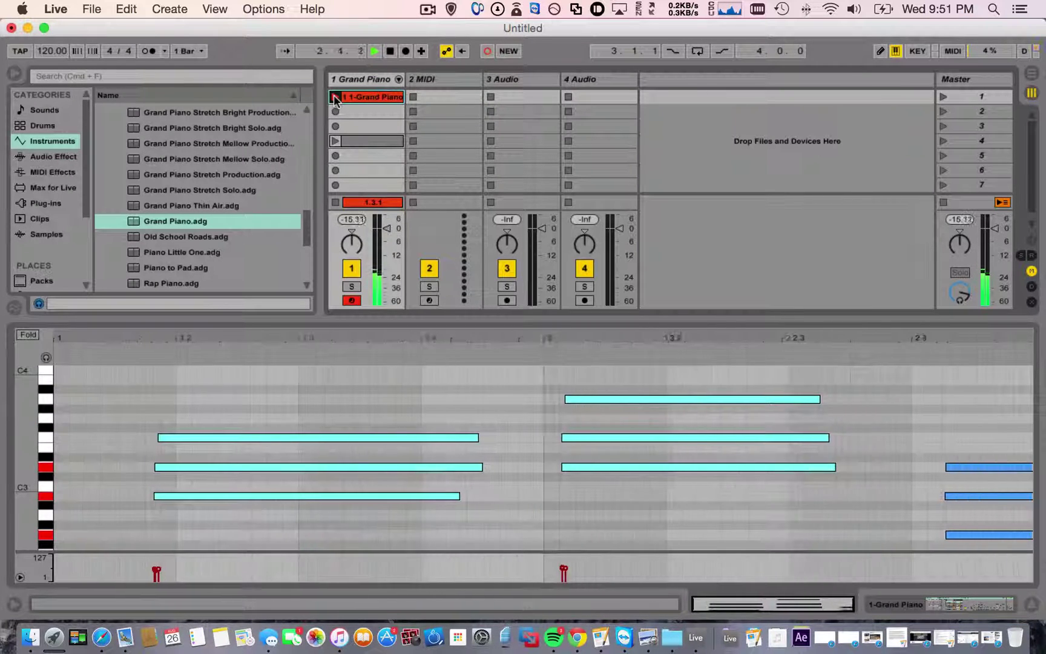
key(space)
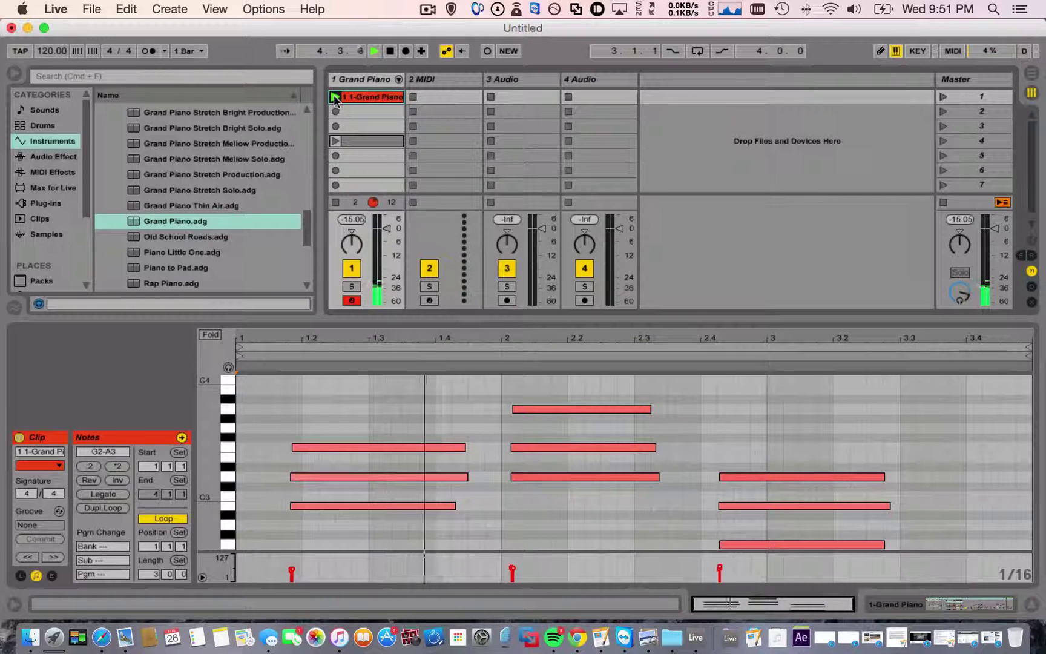
key(space)
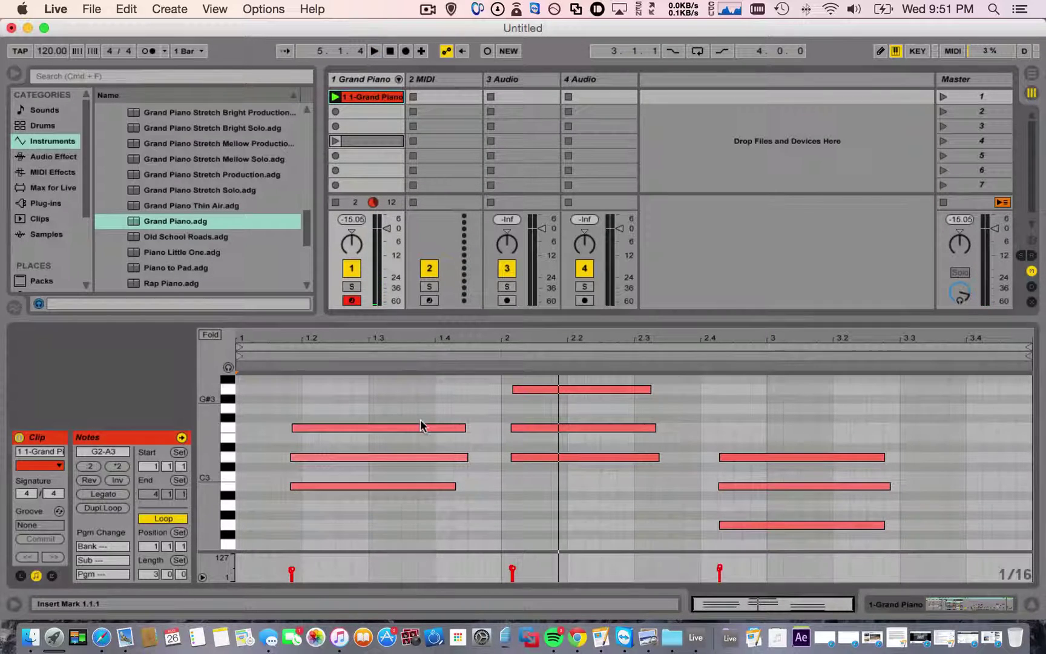
scroll(420, 420, down, 1)
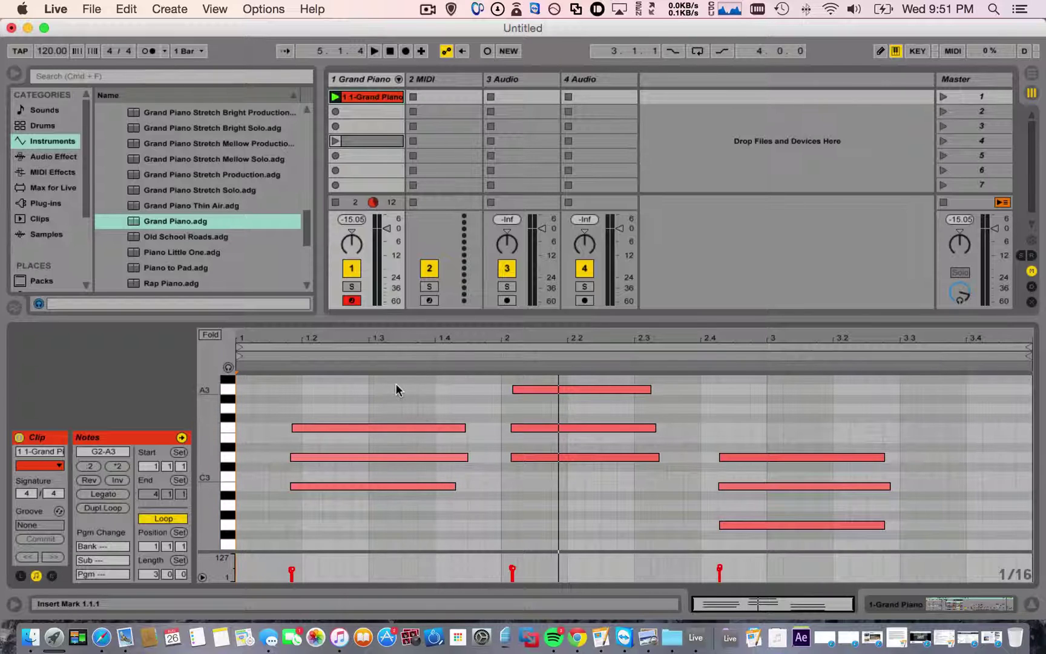
Step: Shift all the recorded notes earlier together so the first chord starts at the beginning of bar 1
drag(396, 384, 850, 572)
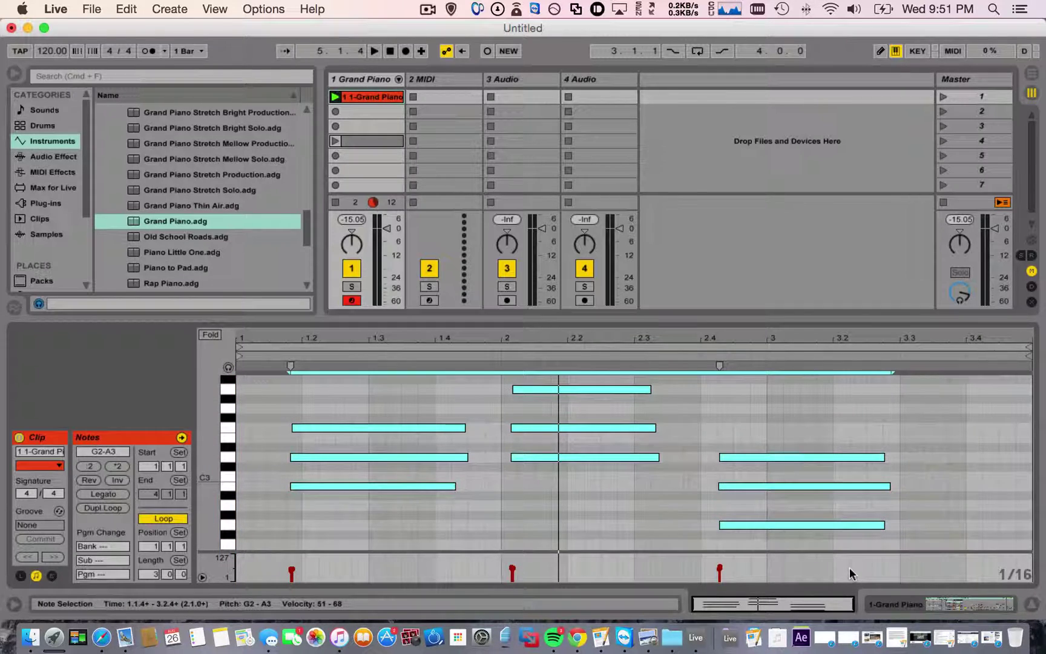
key(Left)
key(Left)
key(Left)
key(Left)
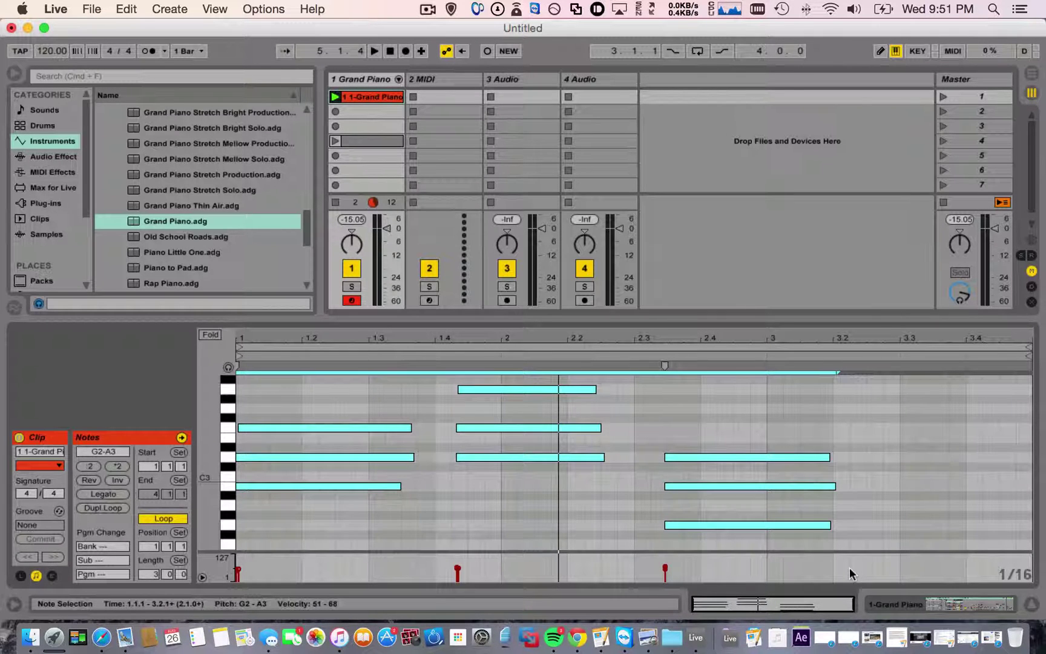
Step: Nudge the first chord's F3, D3 and B2 notes one by one so each starts at 1.1.1
key(super+Right)
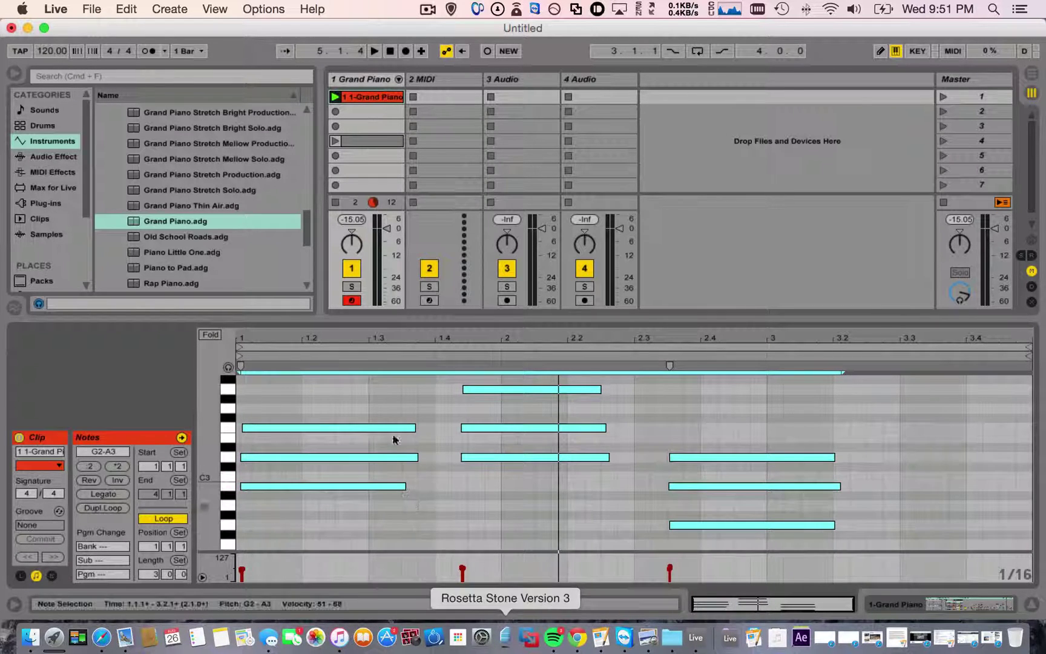
click(368, 418)
click(345, 426)
key(super+Left)
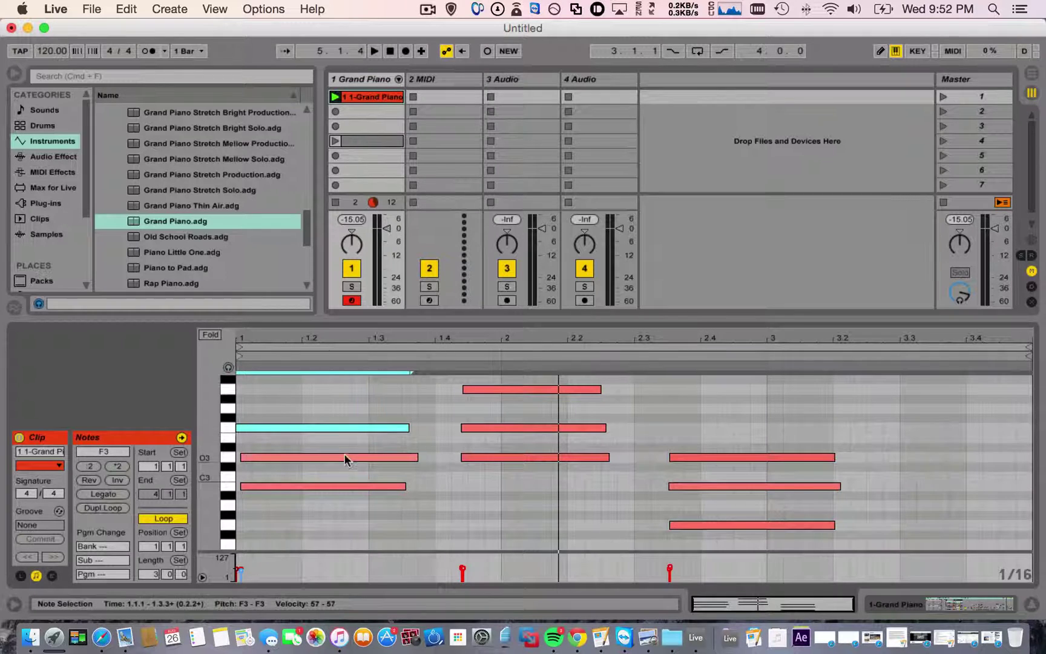
click(342, 457)
key(super+Left)
click(342, 484)
key(super+Left)
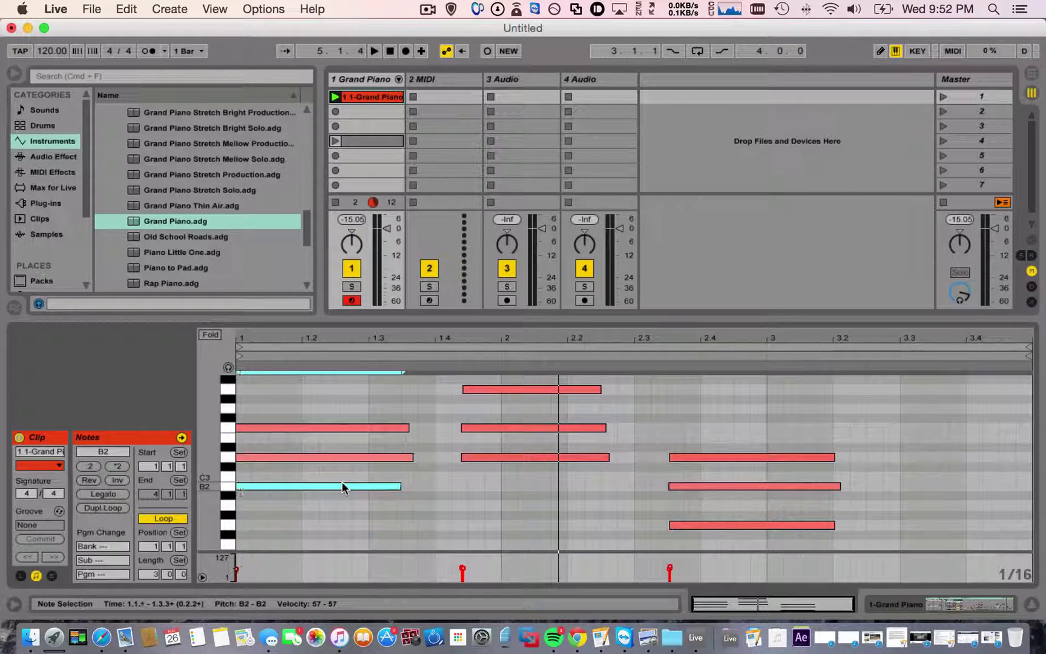
Step: Move the second chord's A3, F3 and D3 notes together to the start of bar 2
drag(504, 385, 507, 469)
key(super+Right)
key(super+Right)
key(super+Right)
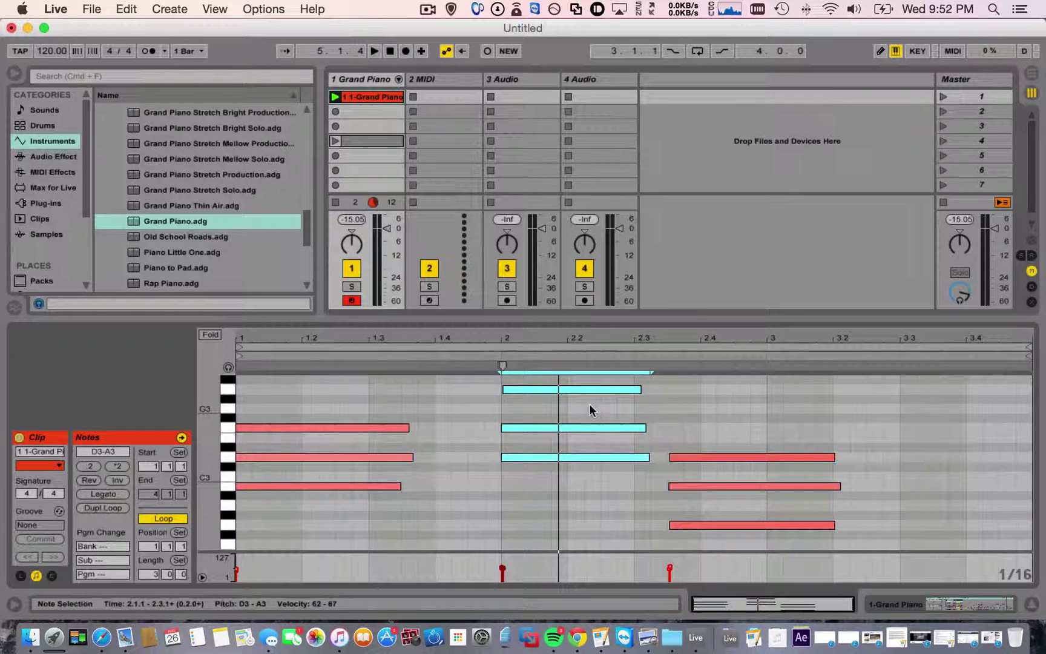
Step: Align the second chord's A3, F3 and D3 notes individually to 2.1.1
click(601, 405)
click(591, 389)
key(super+u)
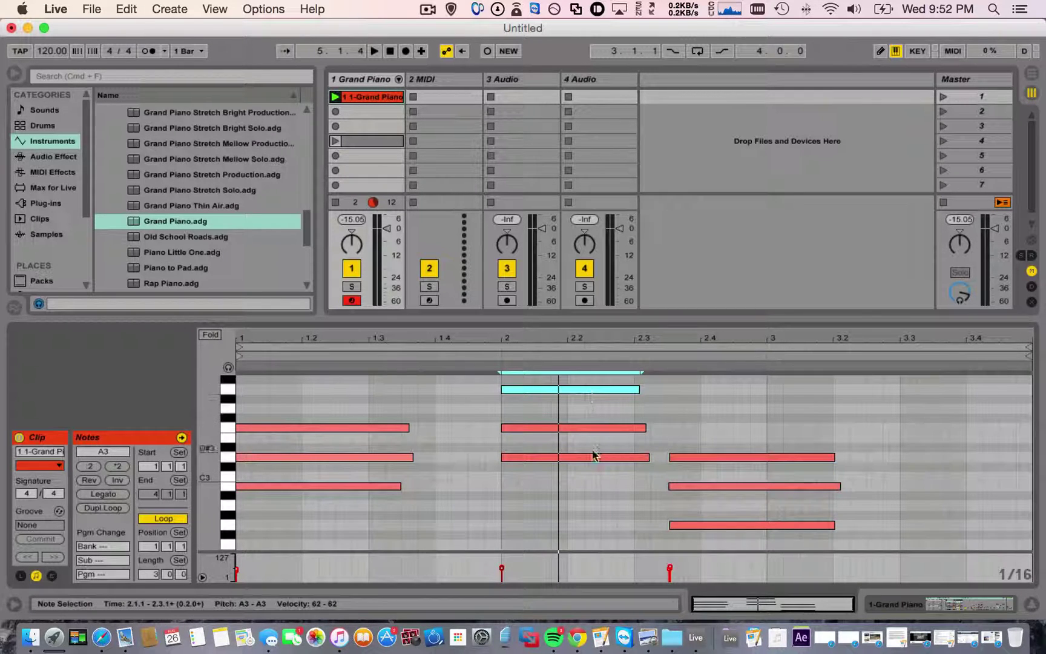
click(598, 430)
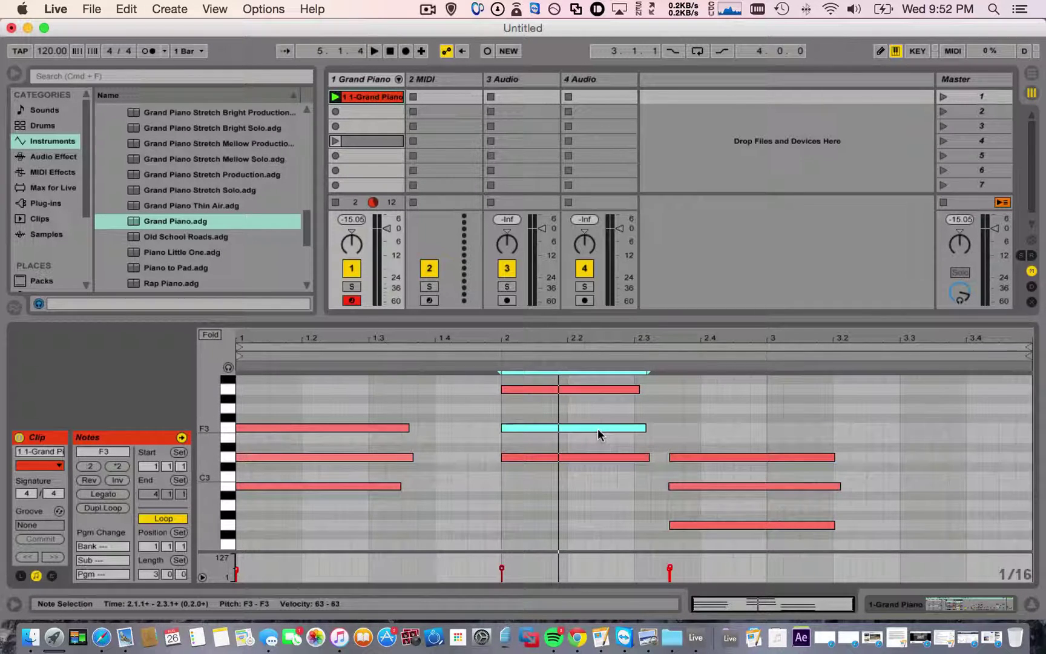
click(577, 456)
key(Right)
key(Left)
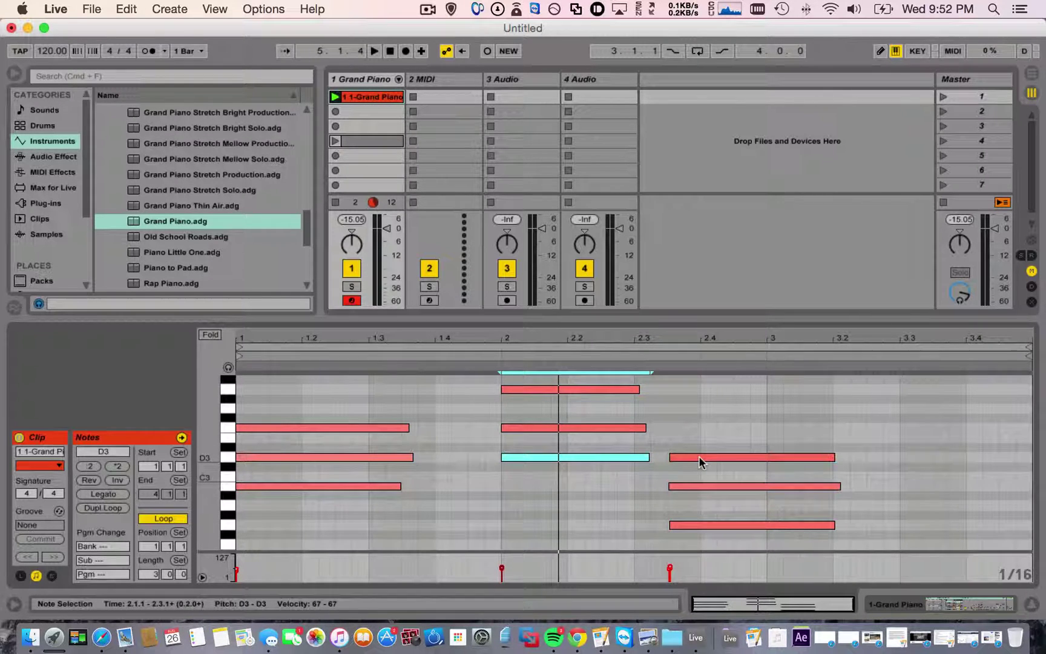
Step: Move the third chord's D3, B2 and G2 notes together to the start of bar 3
drag(707, 432, 707, 559)
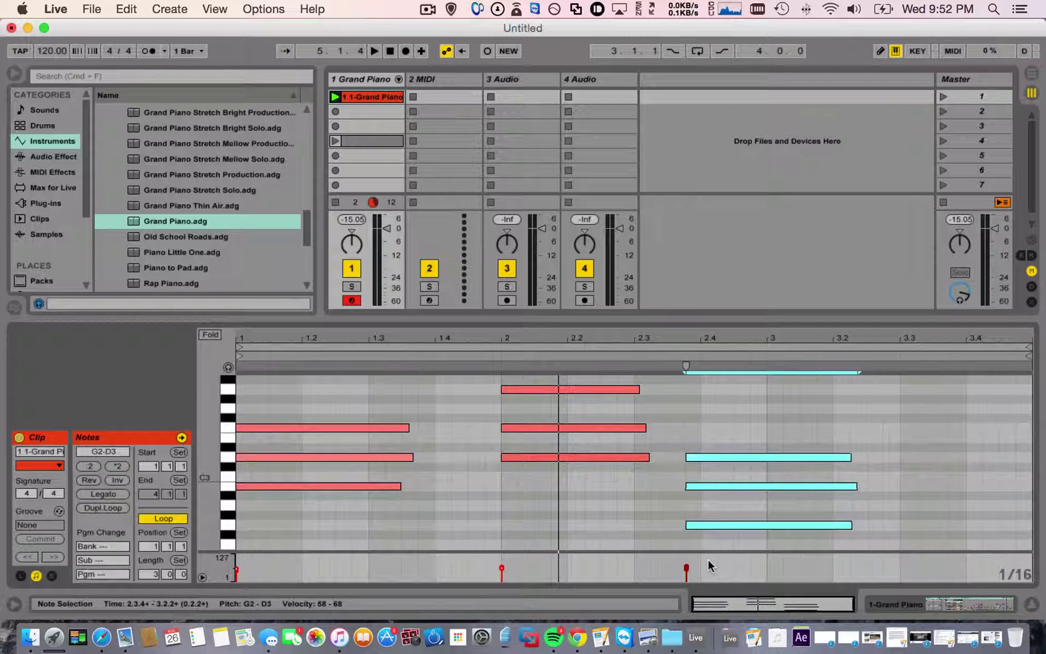
key(Right)
key(Right)
key(Right)
key(Right)
key(Right)
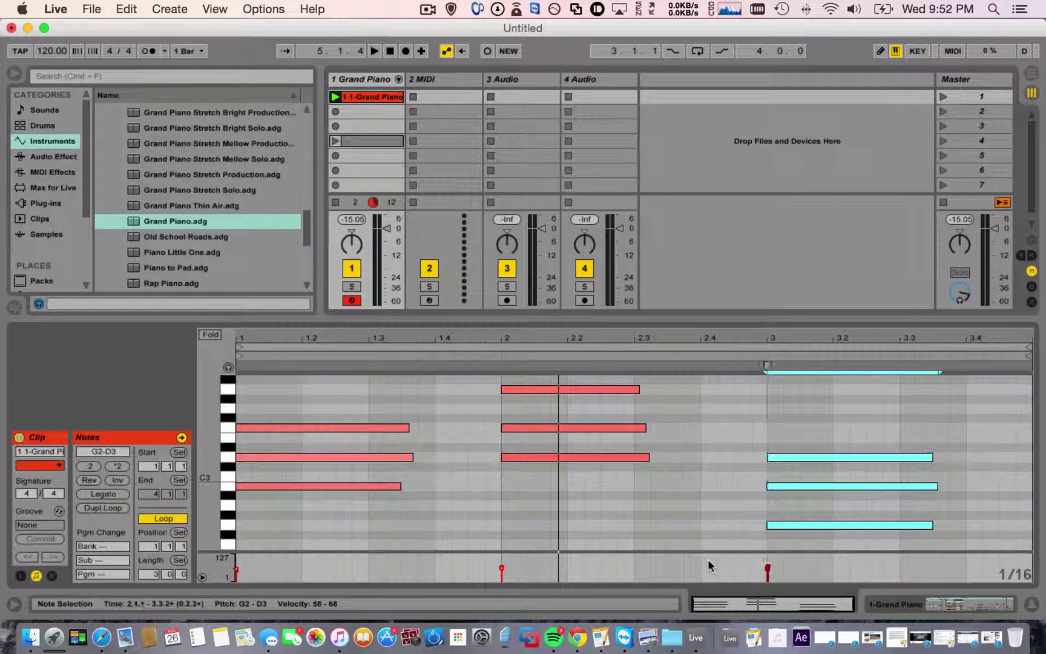
Step: Fine-tune the starts of the third chord's D3, B2 and G2 notes individually at 3.1.1
click(784, 424)
click(798, 458)
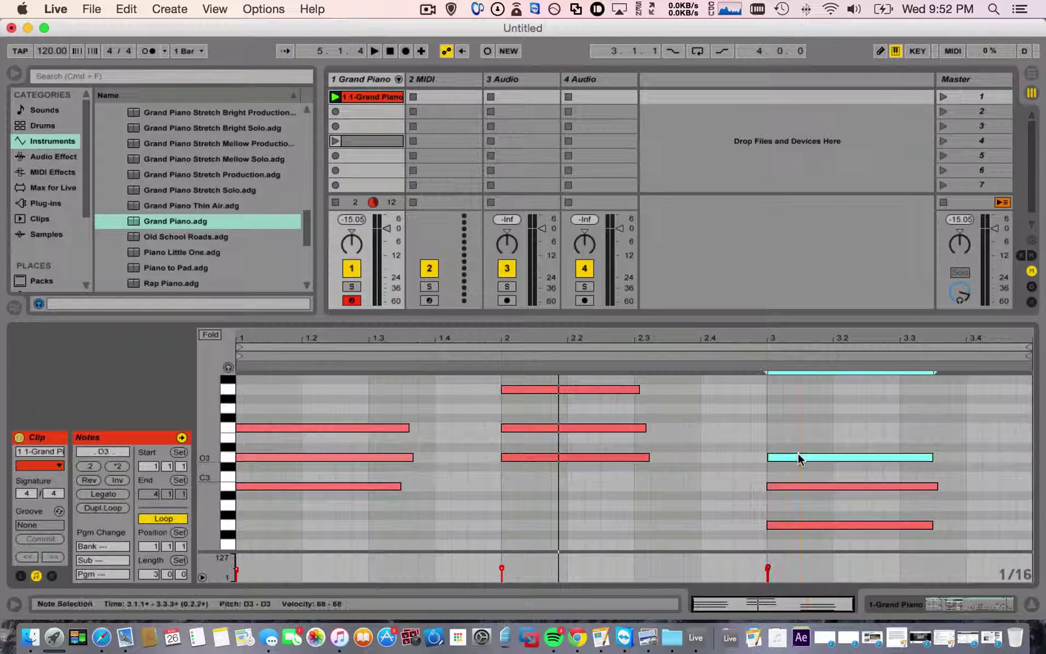
click(806, 487)
click(810, 525)
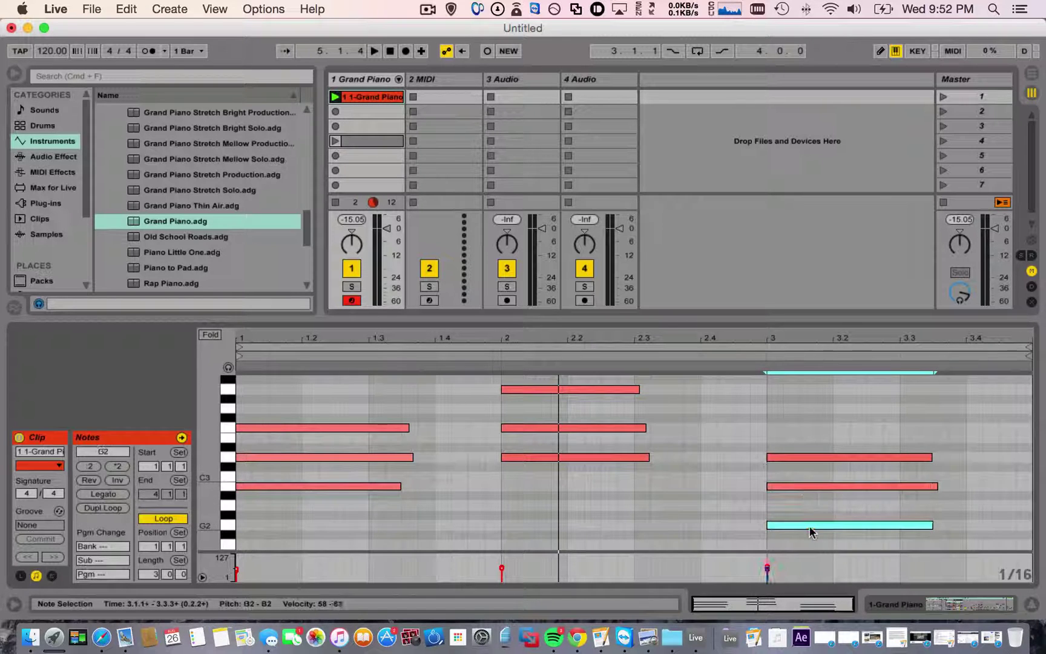
key(Right)
key(Left)
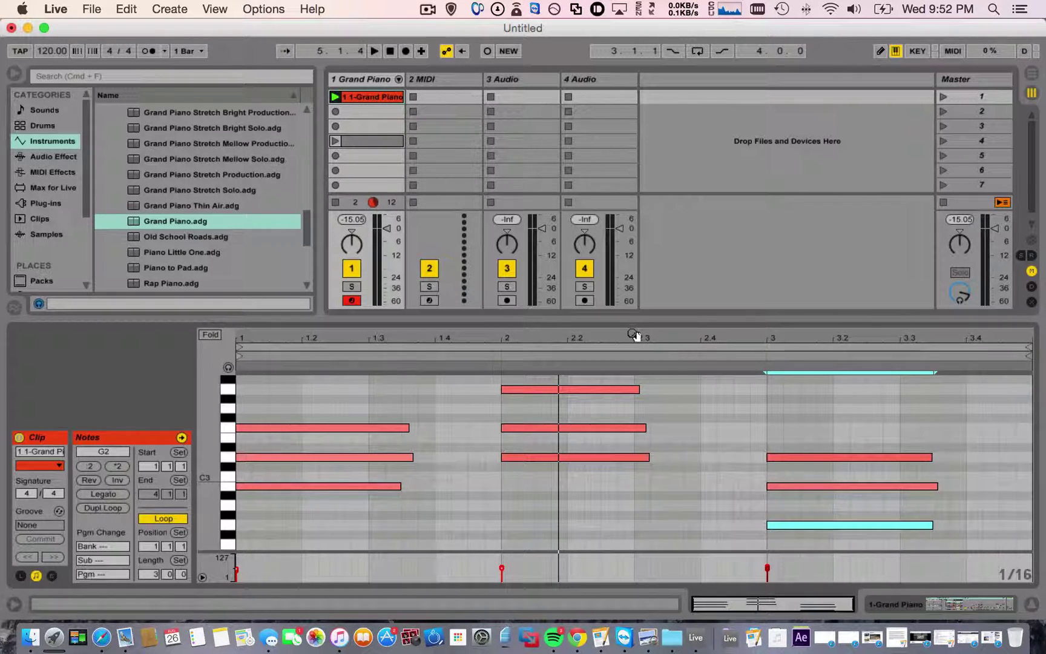
Step: Set the note editor to a fixed 1/32 grid
mouse_move(633, 335)
mouse_down()
mouse_move(634, 424)
mouse_move(633, 335)
mouse_up()
right_click(667, 446)
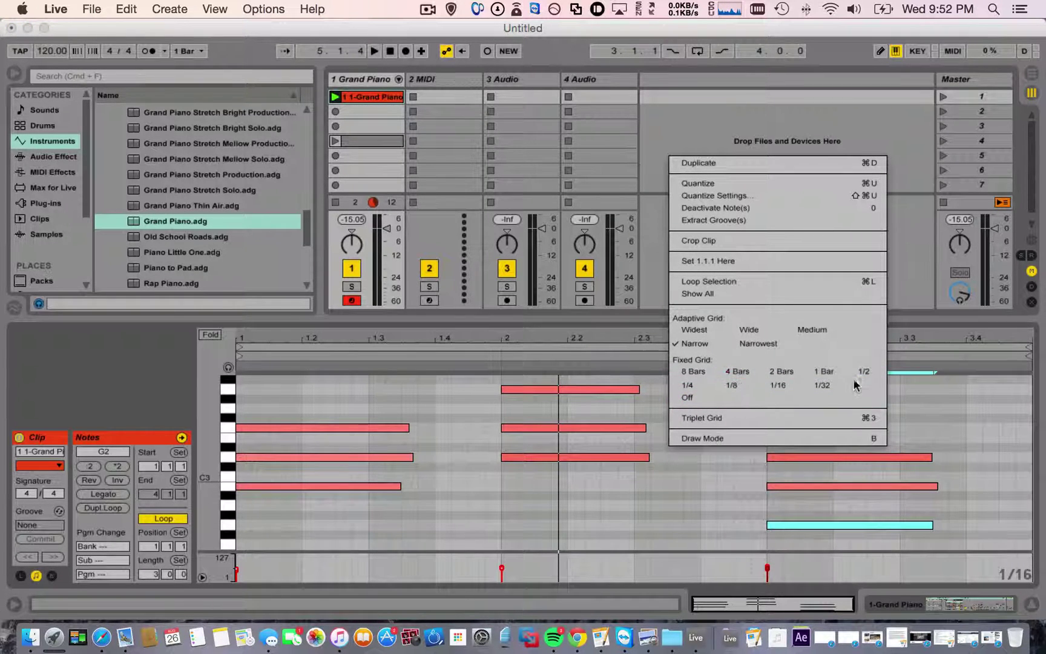
click(823, 383)
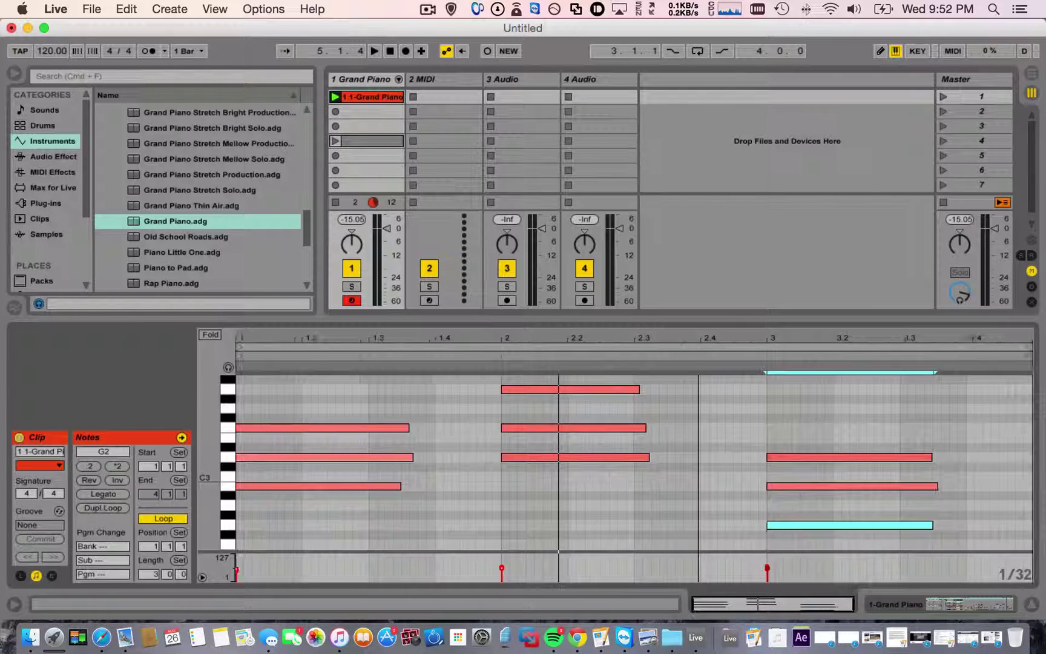
Step: Select all the notes of the three chords and quantize them
drag(312, 375, 811, 600)
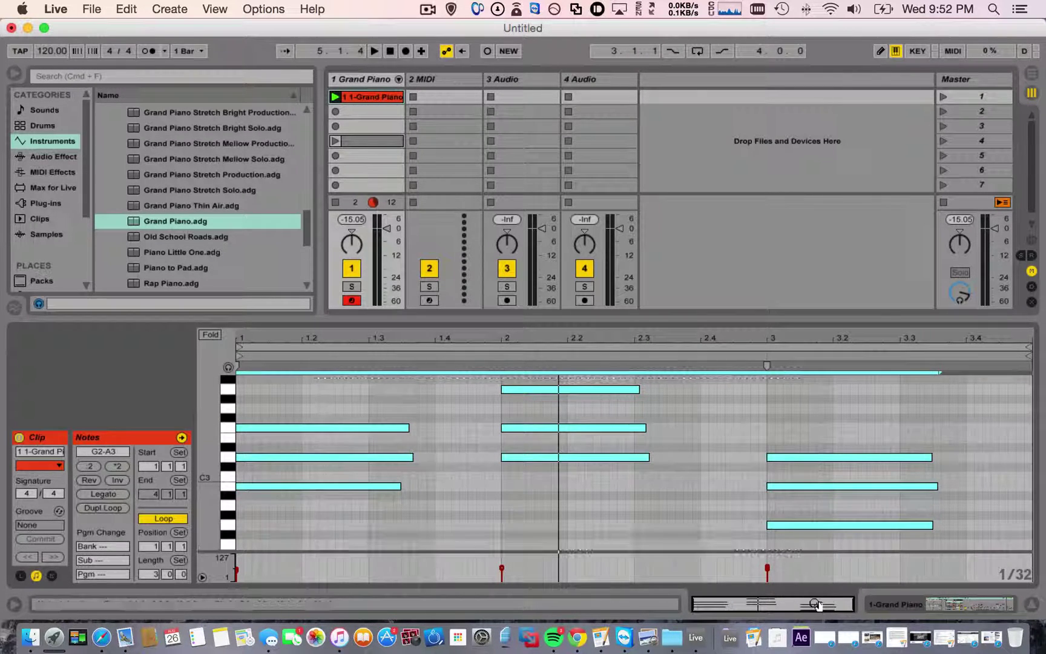
right_click(788, 457)
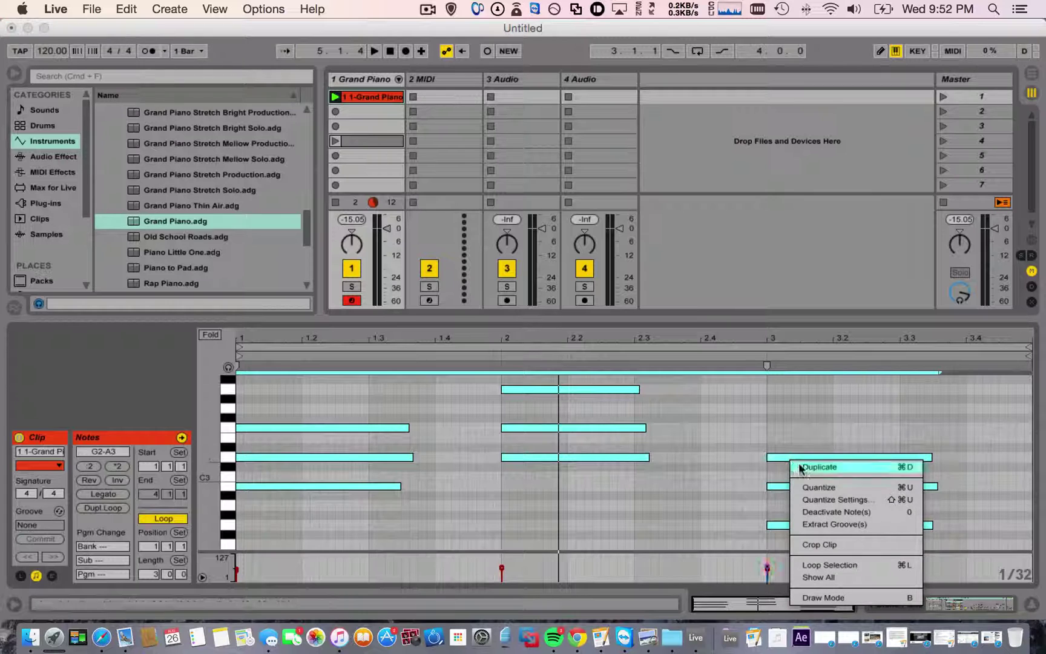
click(844, 489)
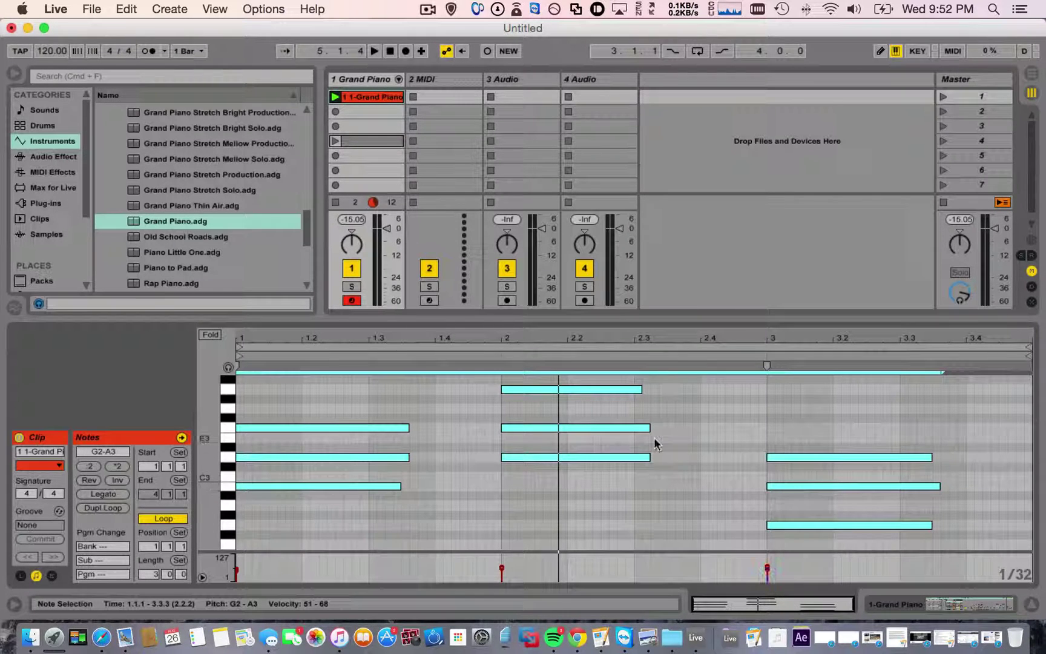
Step: Lengthen the first chord's B2, the second chord's A3 and the third chord's D3 and G2 so each chord's notes end together
click(418, 481)
drag(400, 486, 409, 485)
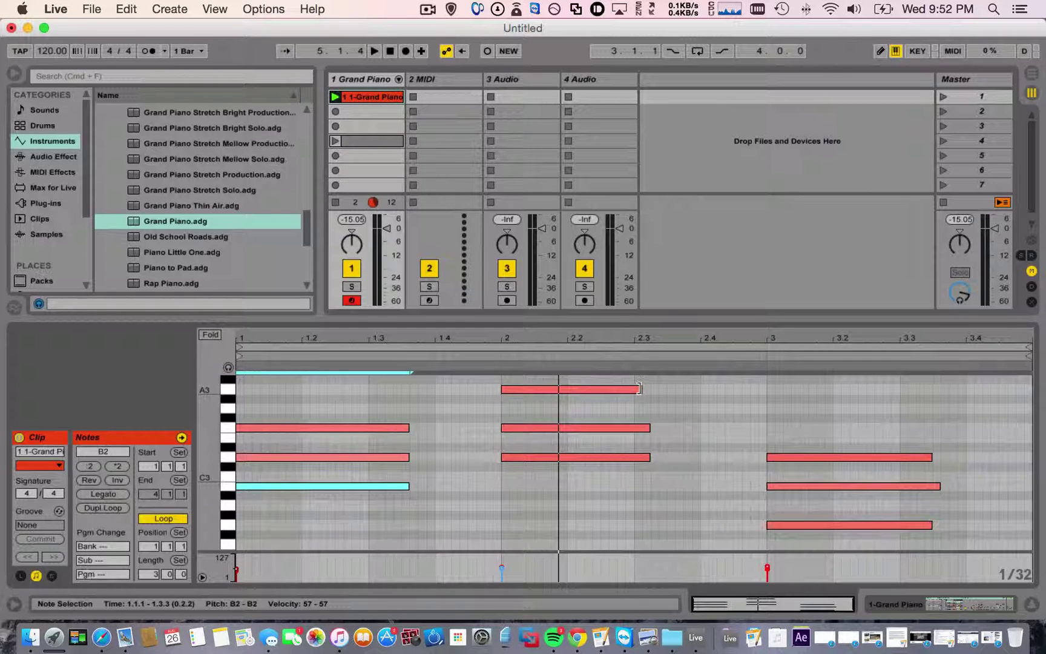
drag(640, 389, 650, 388)
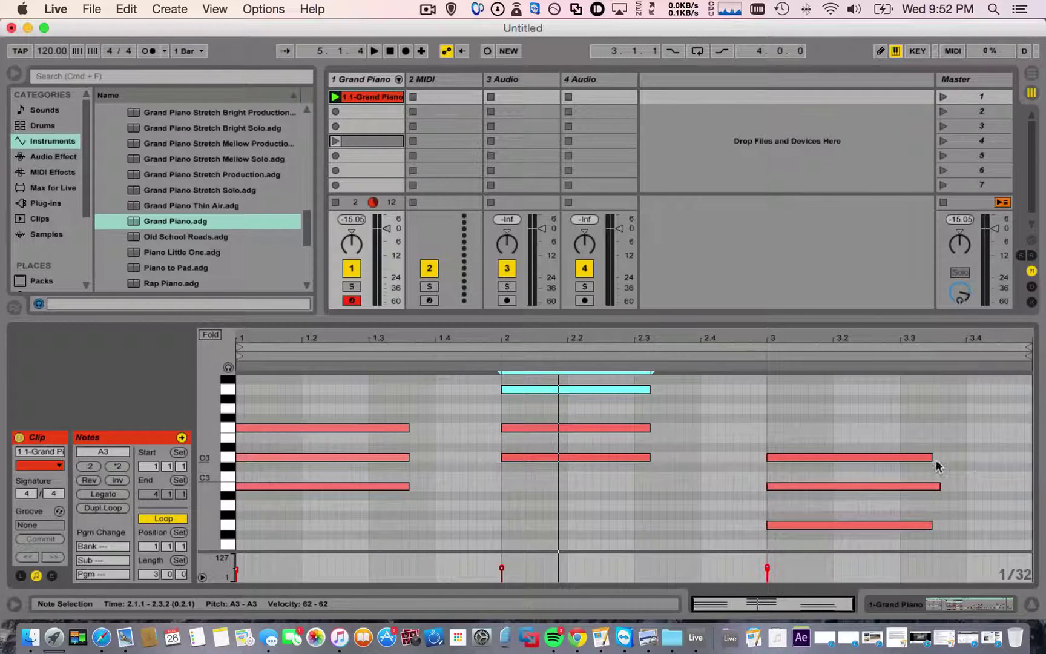
drag(933, 458, 940, 458)
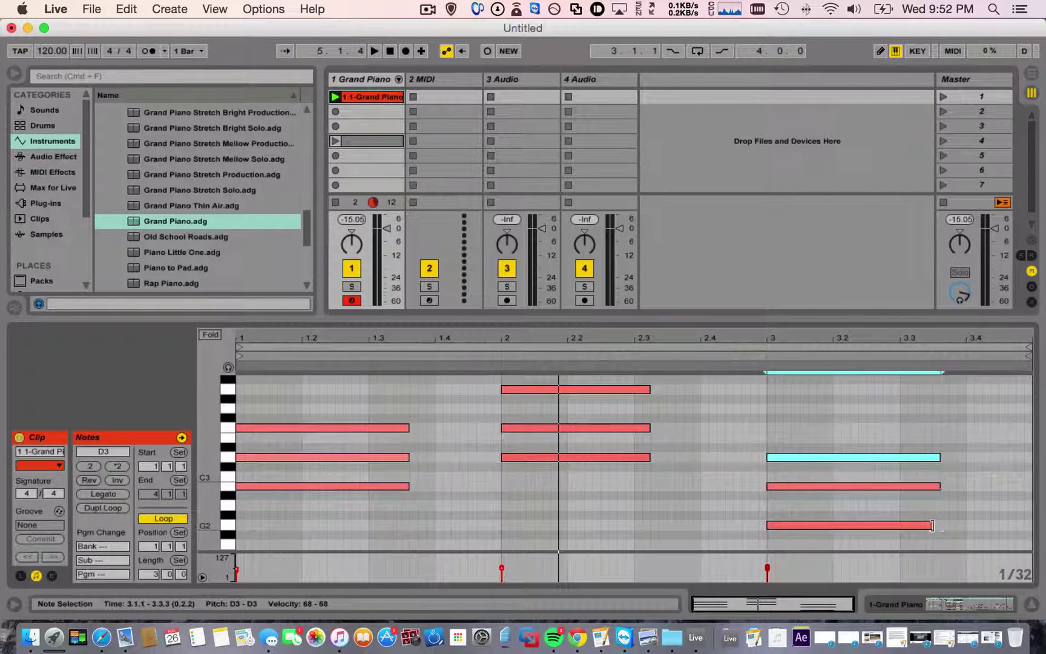
drag(933, 525, 940, 525)
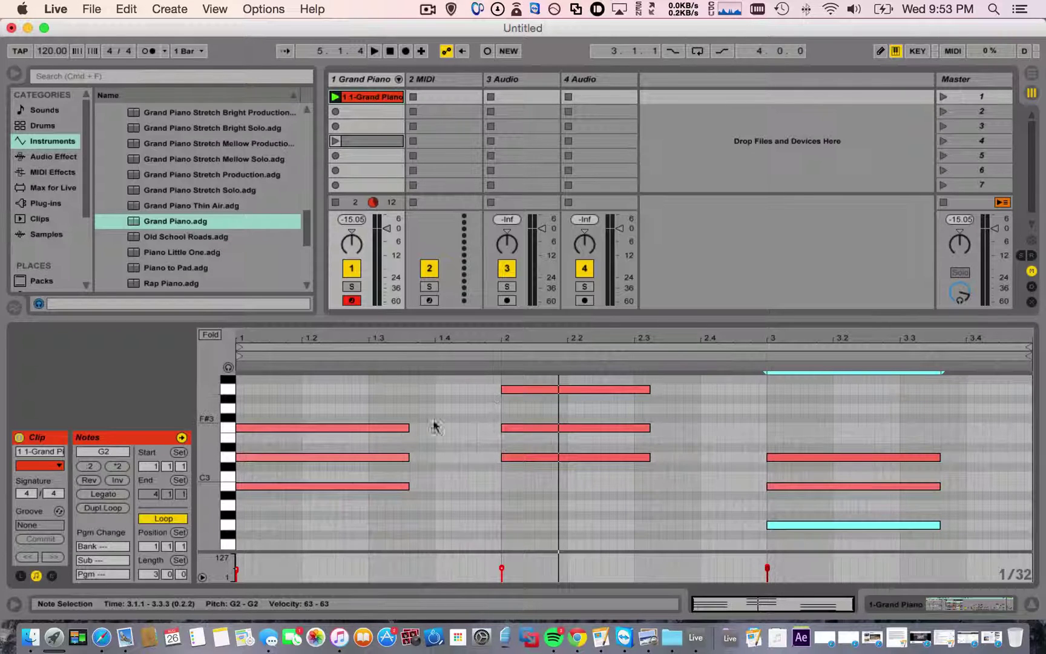
Step: Extend each of the three chords to a full bar, ending at 2.1.1, 3.1.1 and 4.1.1, and play the clip
drag(392, 394, 392, 502)
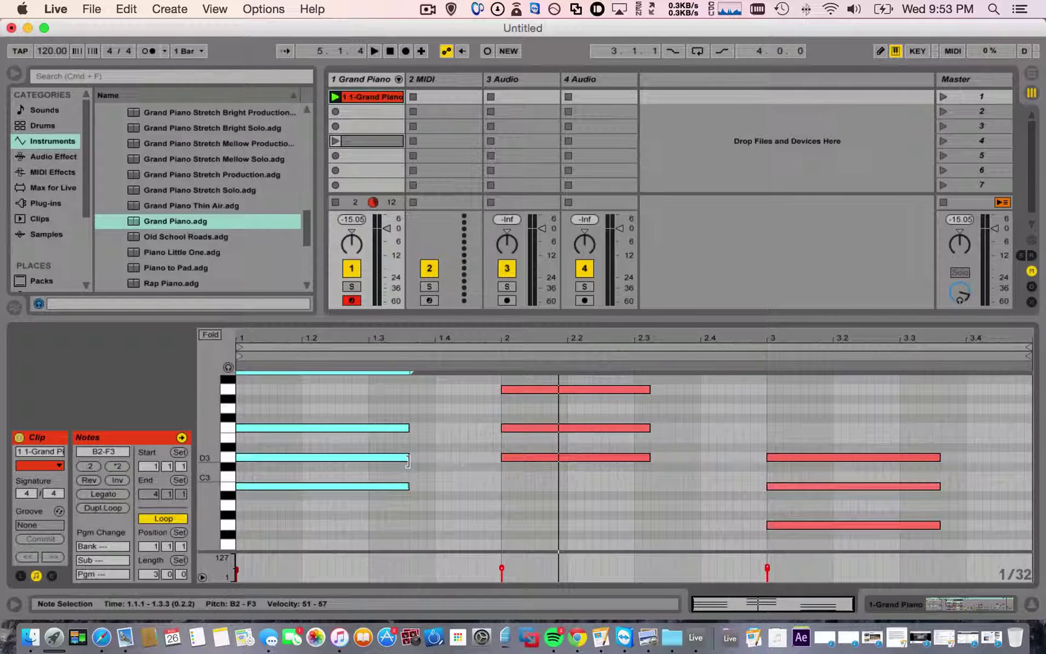
drag(408, 460, 507, 470)
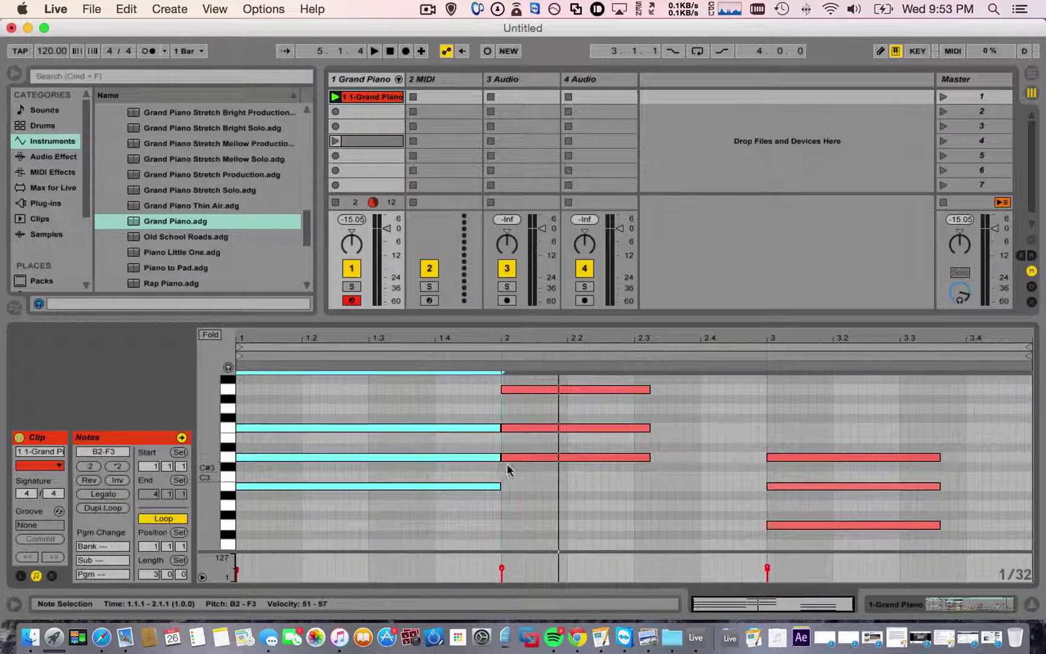
drag(643, 384, 635, 507)
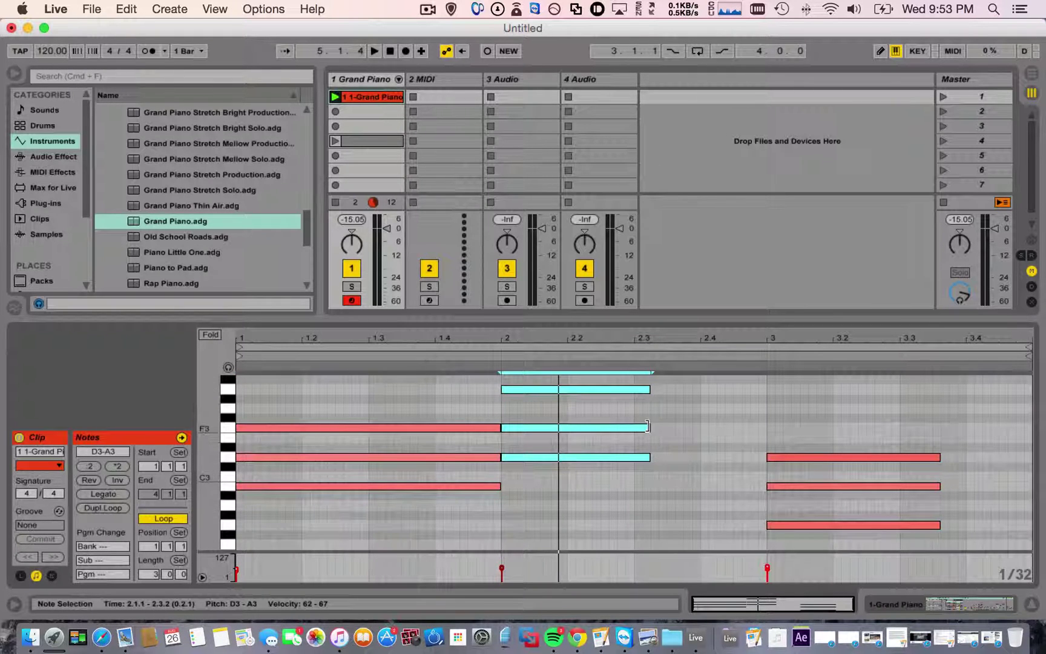
drag(647, 427, 802, 562)
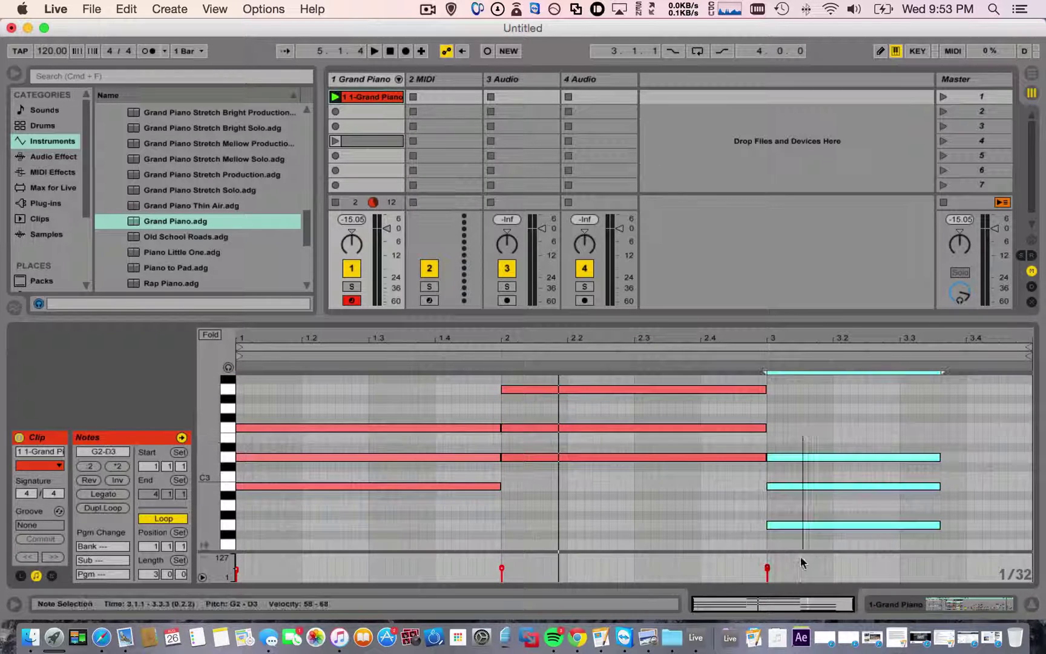
drag(940, 486, 1029, 488)
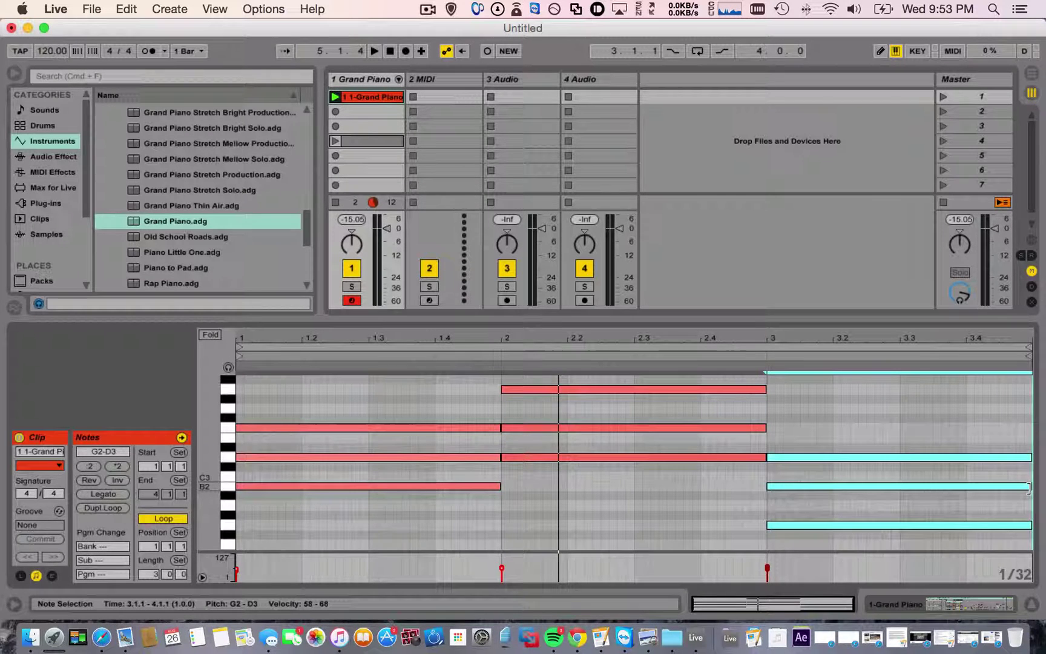
key(space)
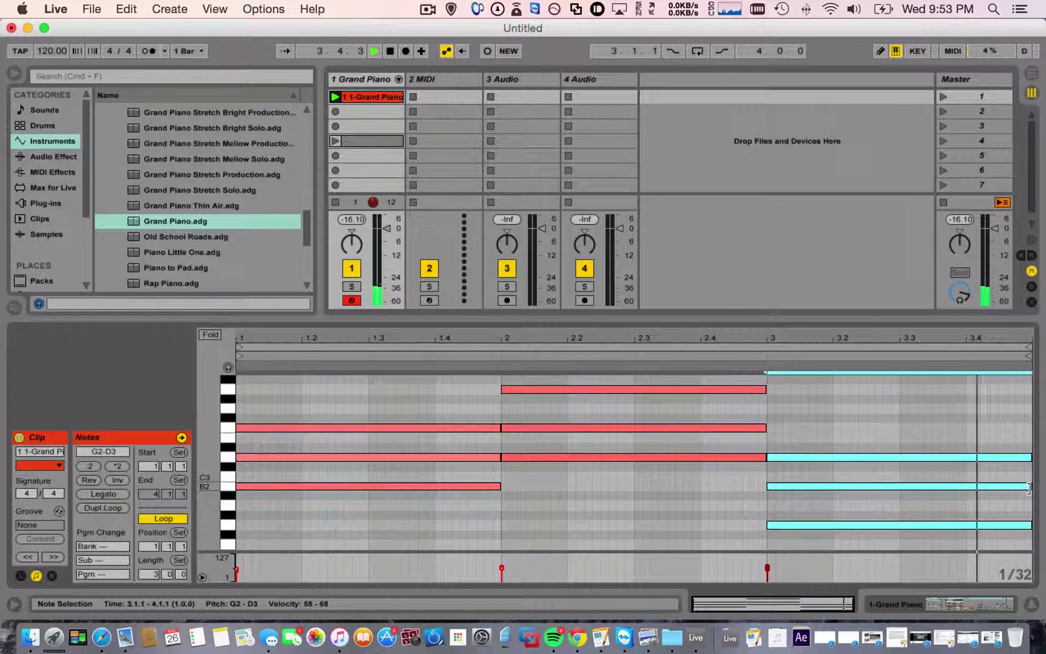
key(space)
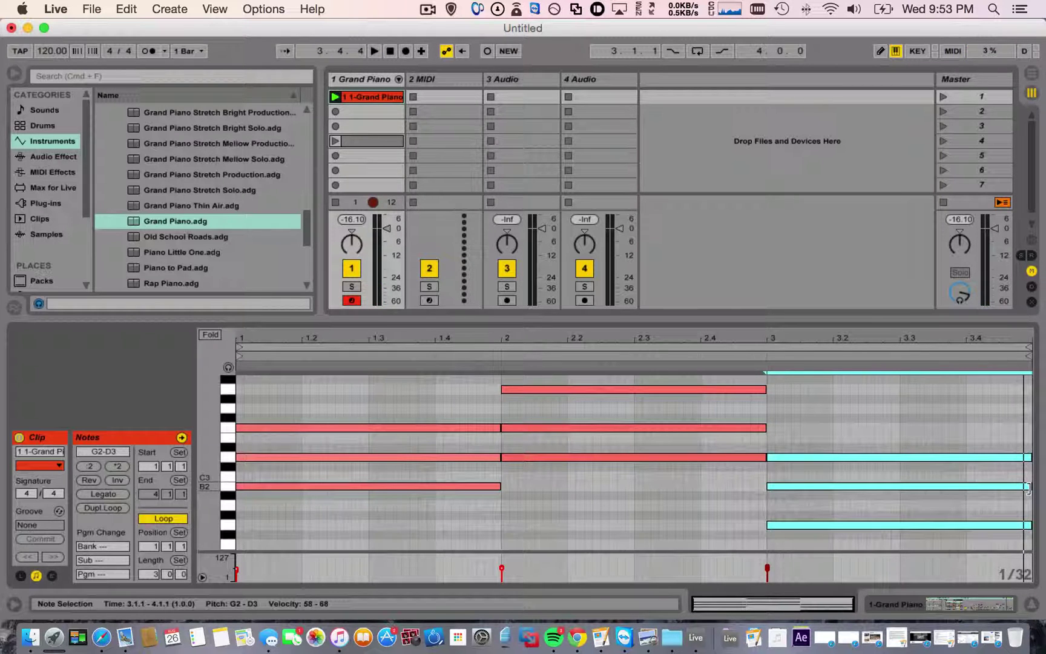
Step: Copy all the notes of the three chords and paste them at the clip start, 1.1.1
drag(409, 380, 914, 610)
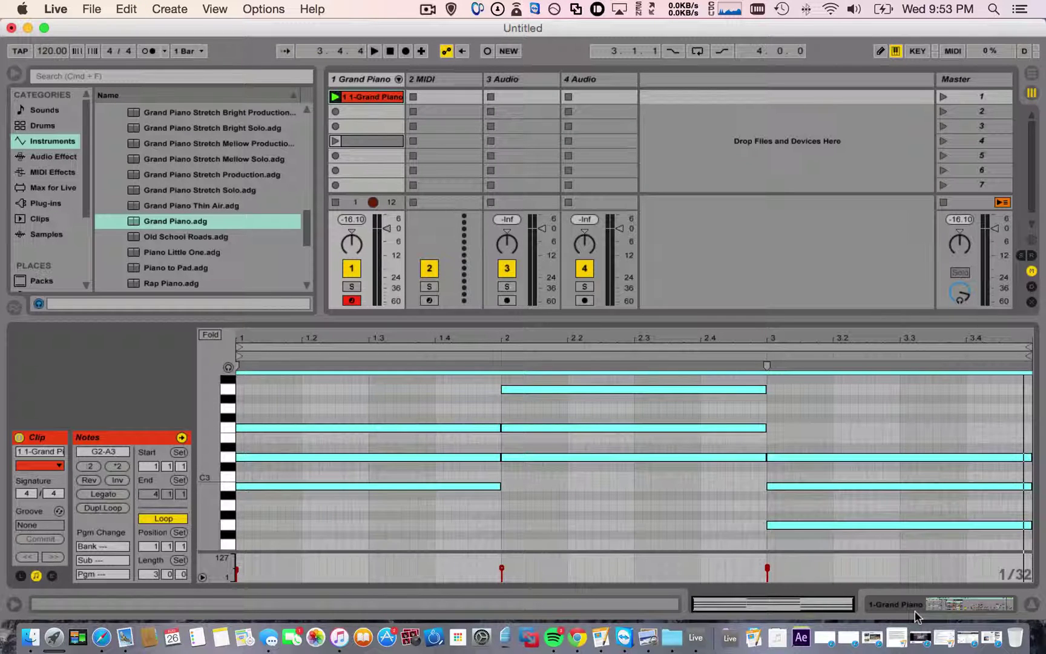
click(238, 524)
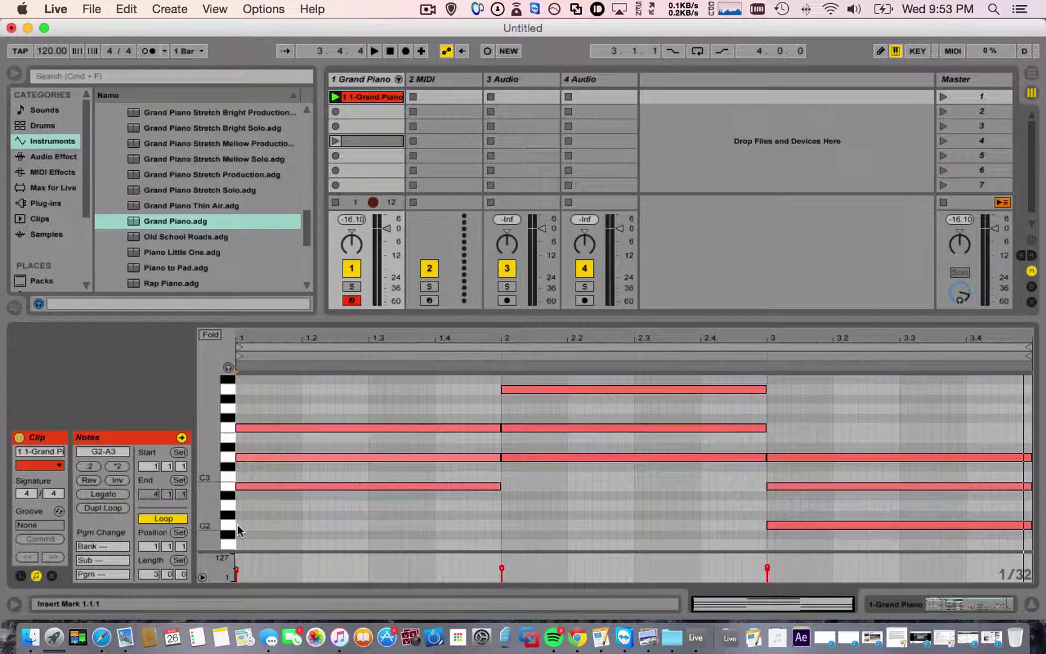
key(super+v)
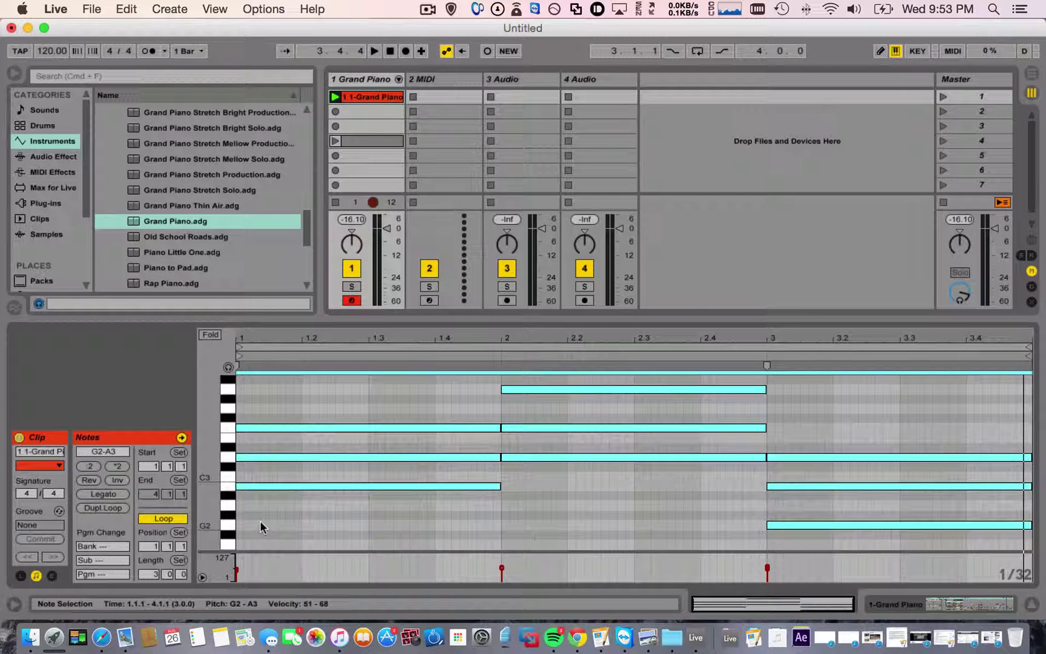
Step: Transpose the pasted chord notes down to the range G#0-A#1 and listen to the clip
key(Down)
key(Down)
key(Down)
key(Down)
key(Down)
key(Down)
key(Down)
key(Down)
key(Down)
key(Down)
key(Down)
key(Down)
key(Down)
key(Down)
key(Down)
key(Down)
key(Down)
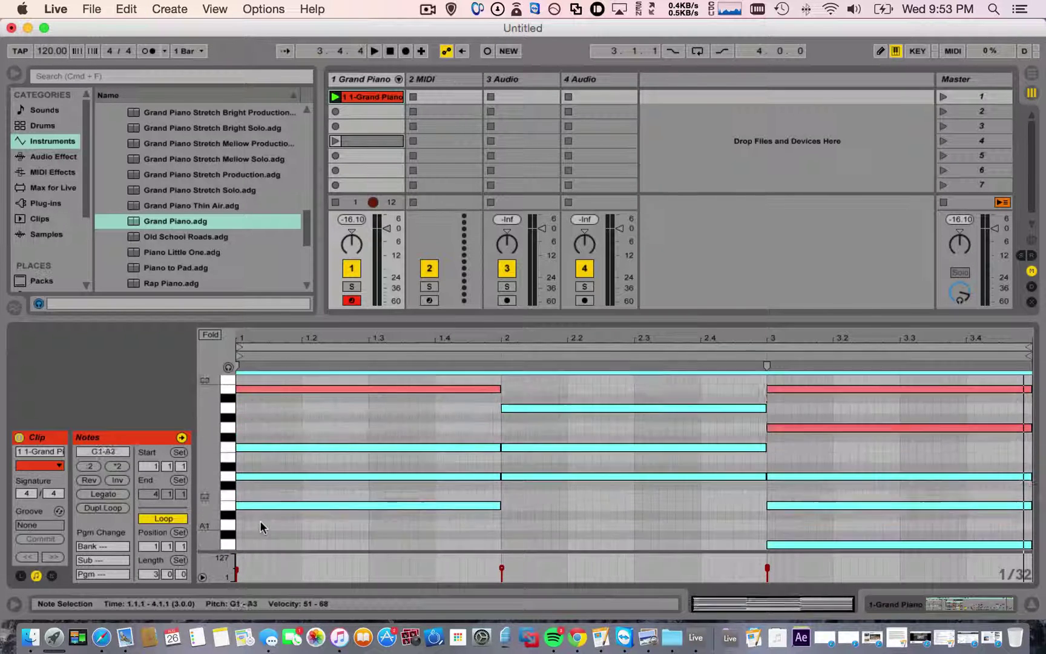
key(Down)
key(Down)
key(Down)
key(Down)
key(Down)
key(Down)
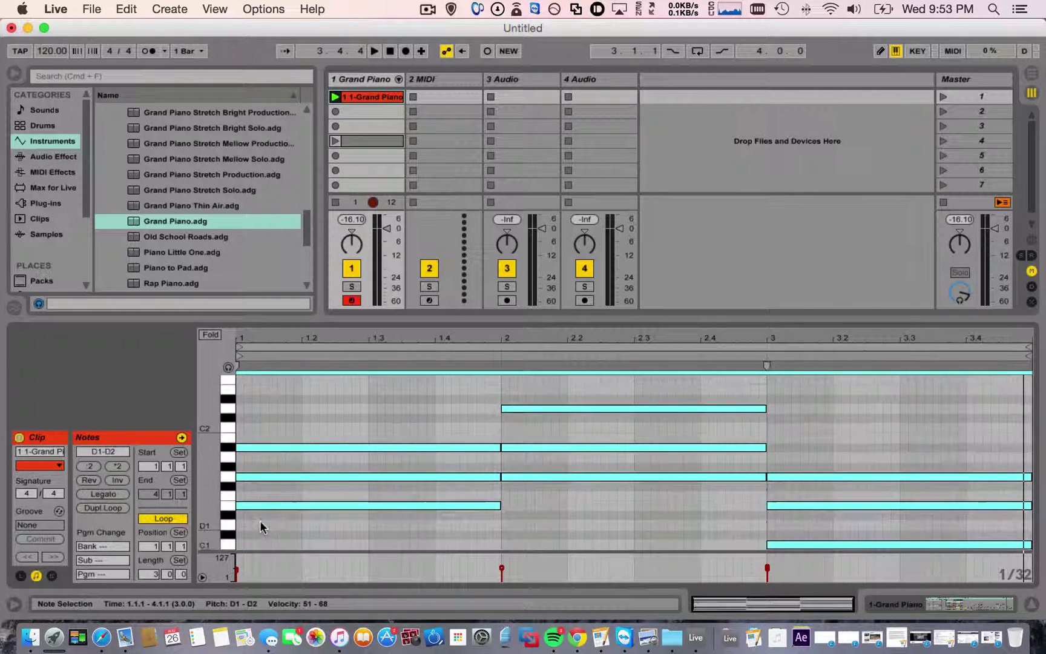
key(space)
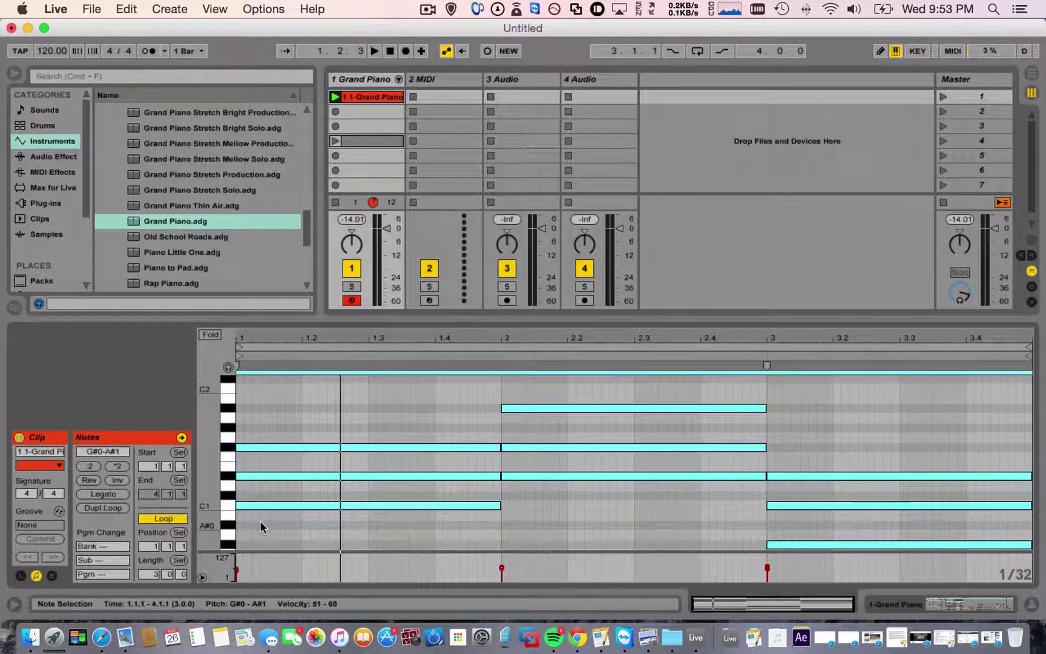
Step: Try the pasted notes at G0-A1 and A0-B1, then return them to G#0-A#1, auditioning with short playbacks
scroll(259, 521, up, 5)
scroll(259, 527, down, 5)
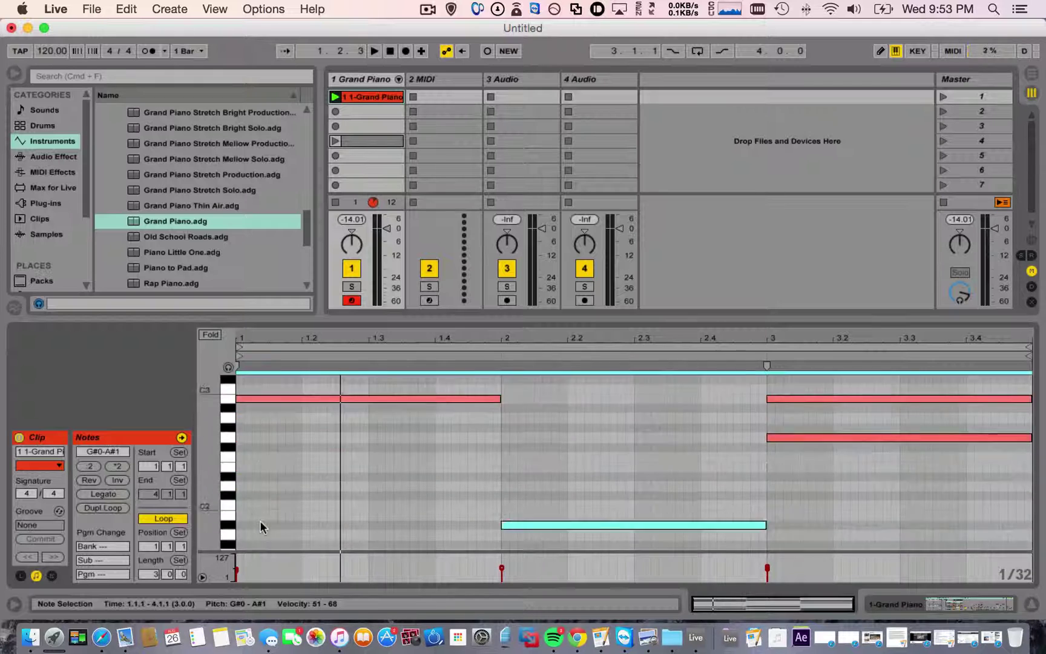
key(Down)
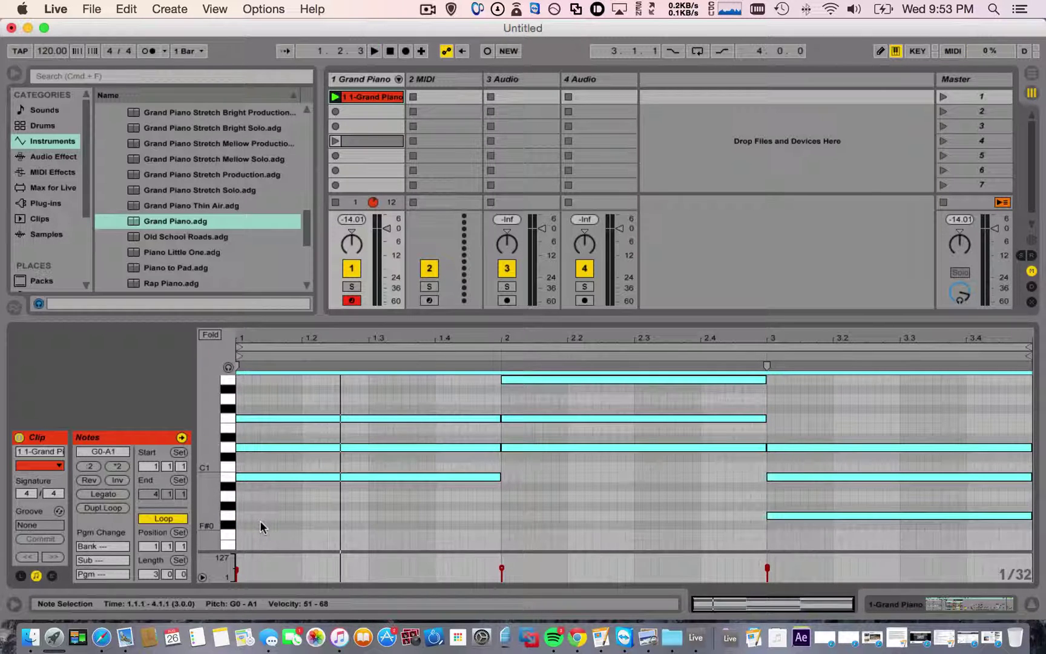
key(space)
key(space)
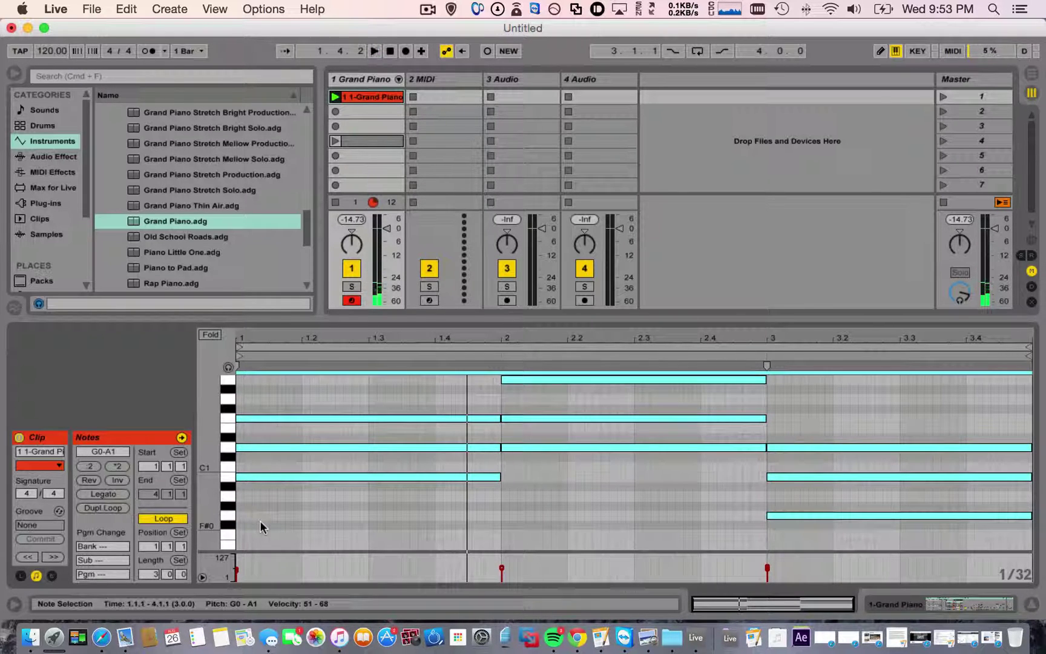
key(Up)
key(Up)
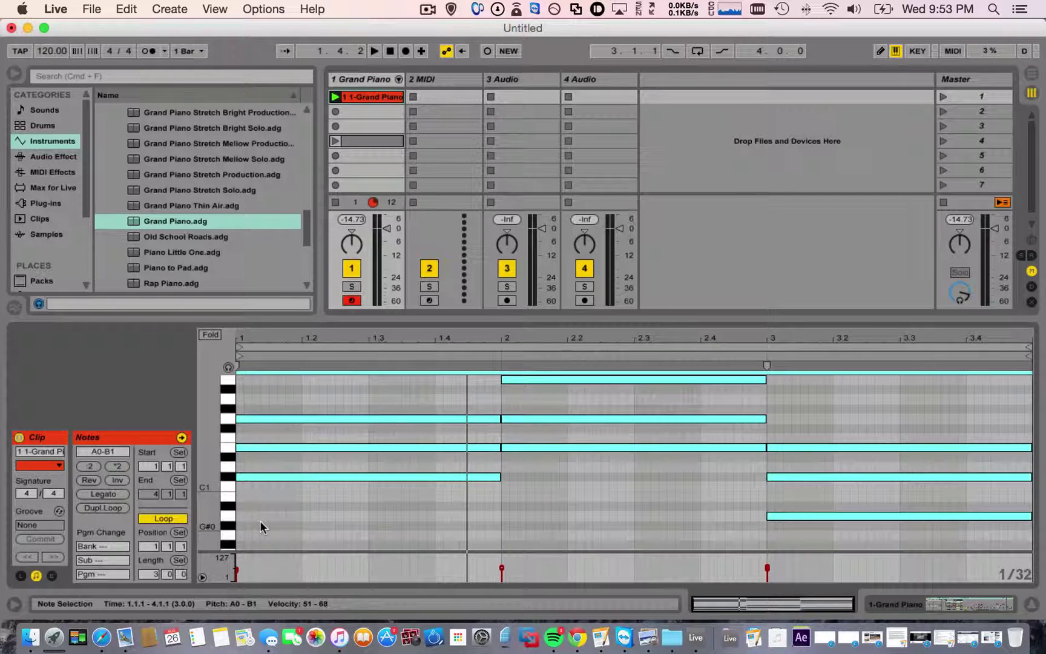
key(Down)
key(space)
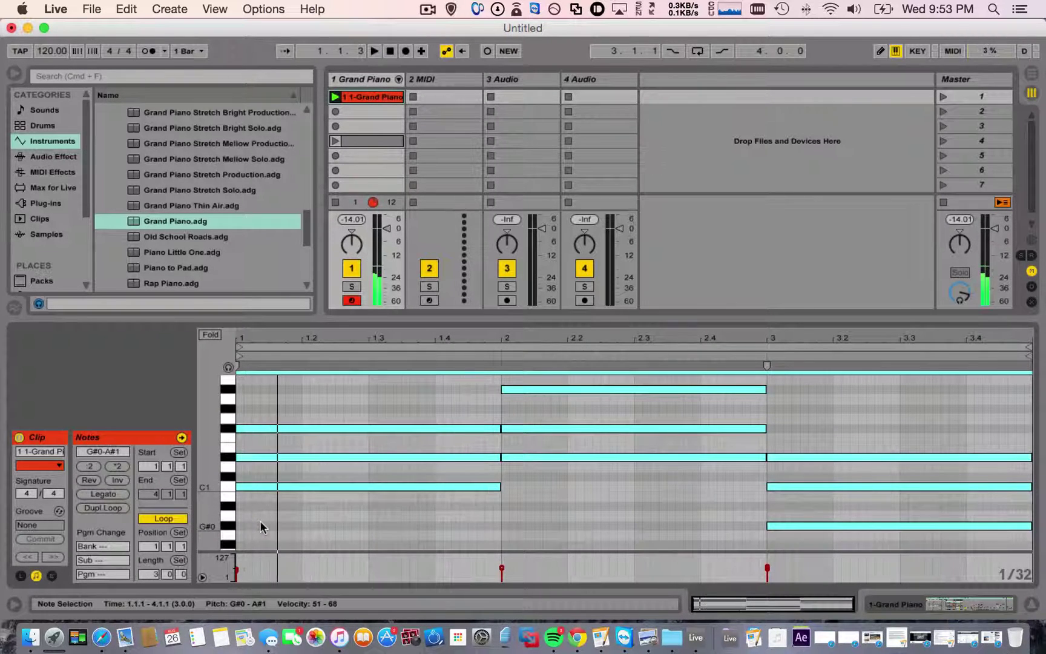
Step: Transpose the pasted notes up to G1-A2, one octave below the original chords, and play the clip
key(Up)
key(Up)
key(Up)
key(Up)
key(Up)
key(Up)
key(Up)
key(Up)
key(Up)
key(Up)
key(Up)
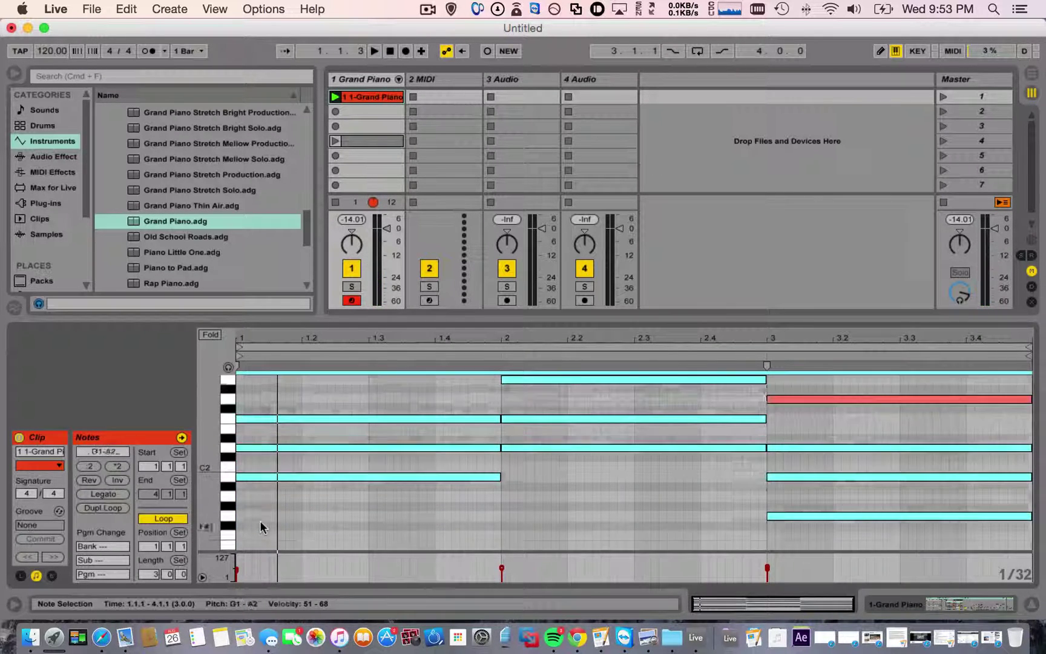
scroll(261, 526, up, 5)
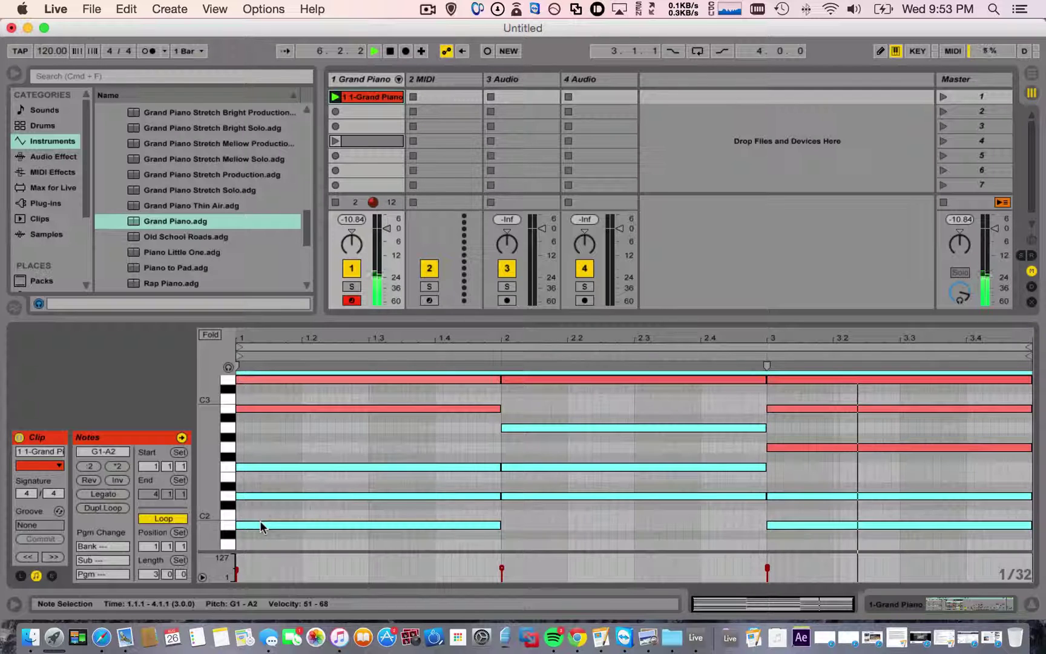
scroll(306, 444, up, 5)
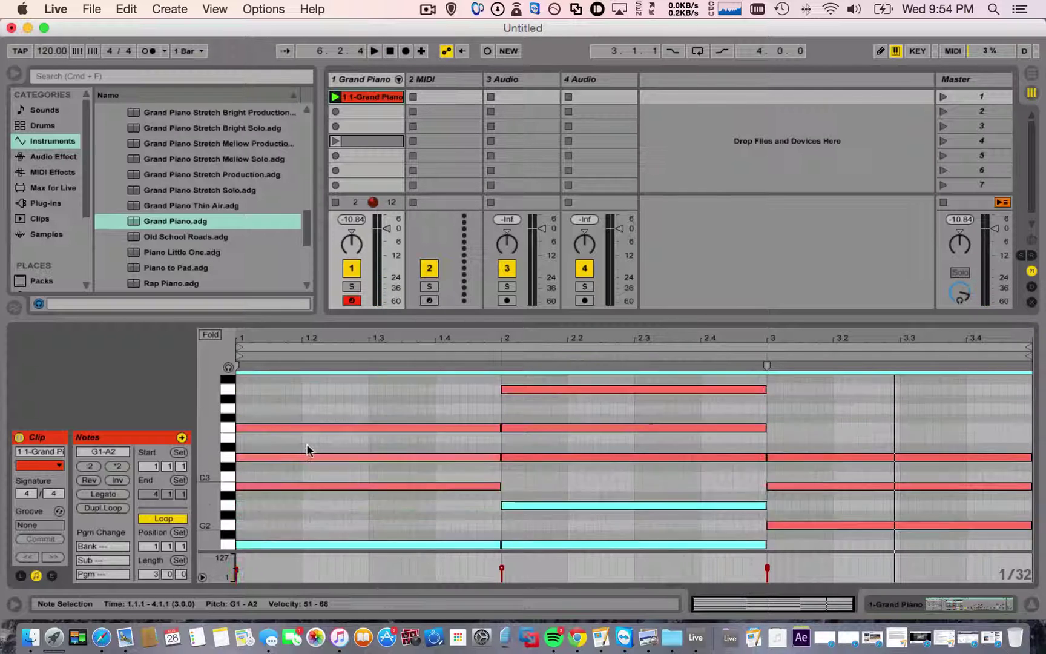
Step: Enlarge the note editor and examine the original chords together with their lower octave copies
drag(417, 322, 409, 274)
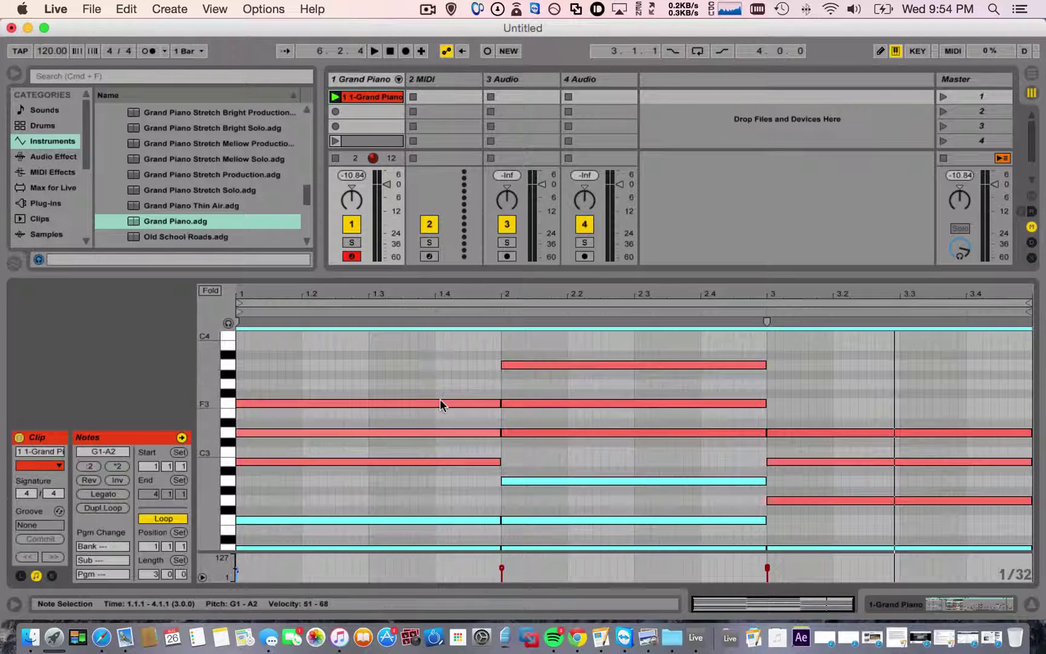
scroll(440, 400, down, 7)
scroll(440, 404, up, 4)
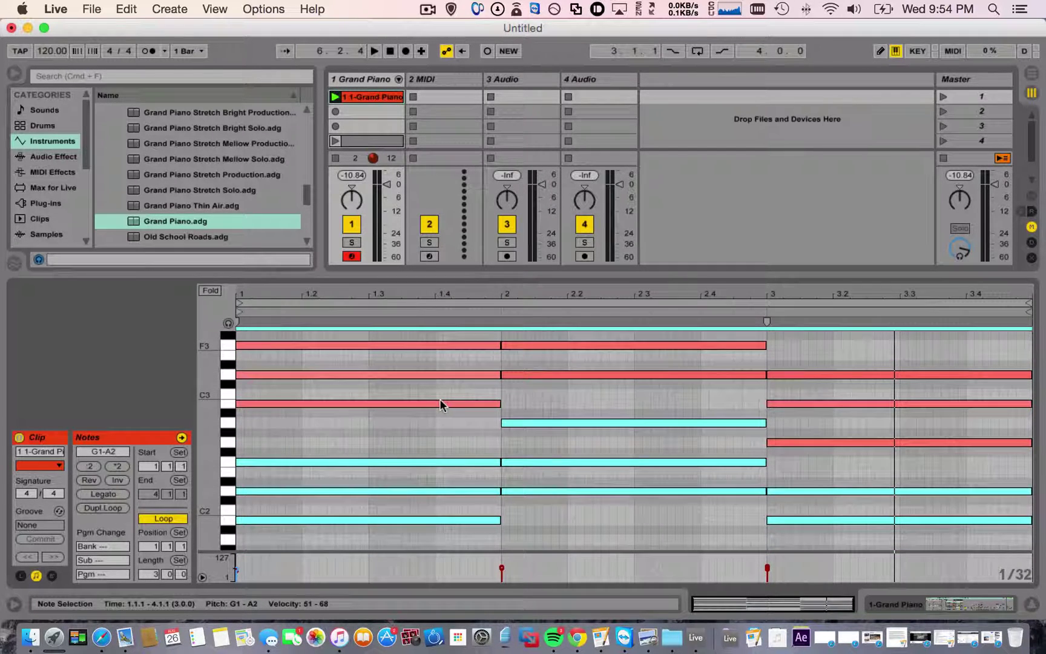
scroll(439, 403, up, 1)
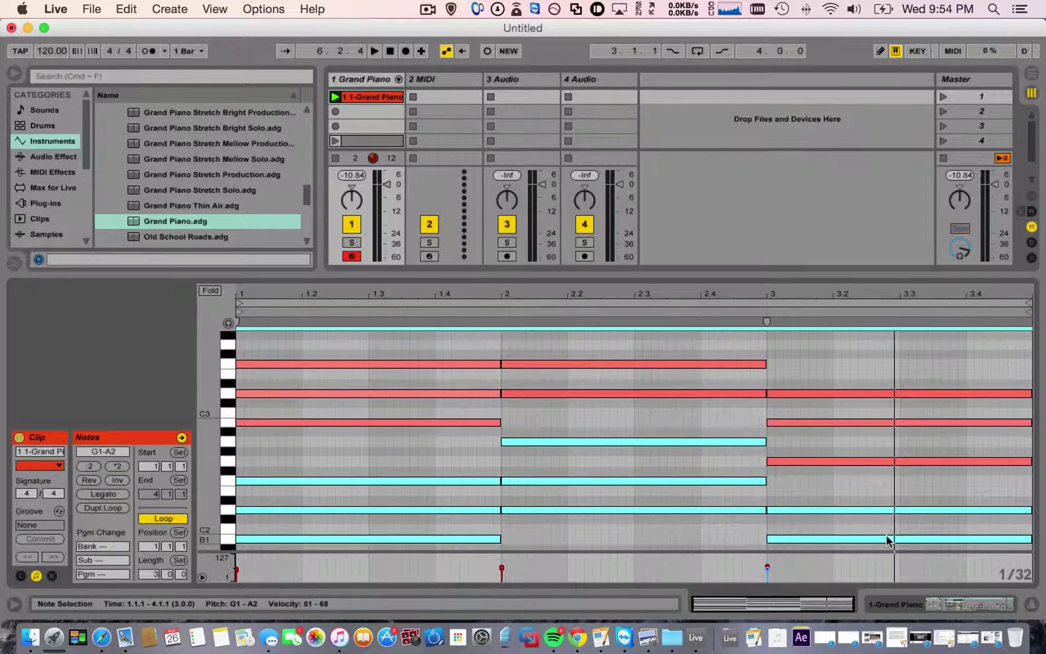
Step: Hide the clip's note editor and show the Drums category in the browser
click(1032, 604)
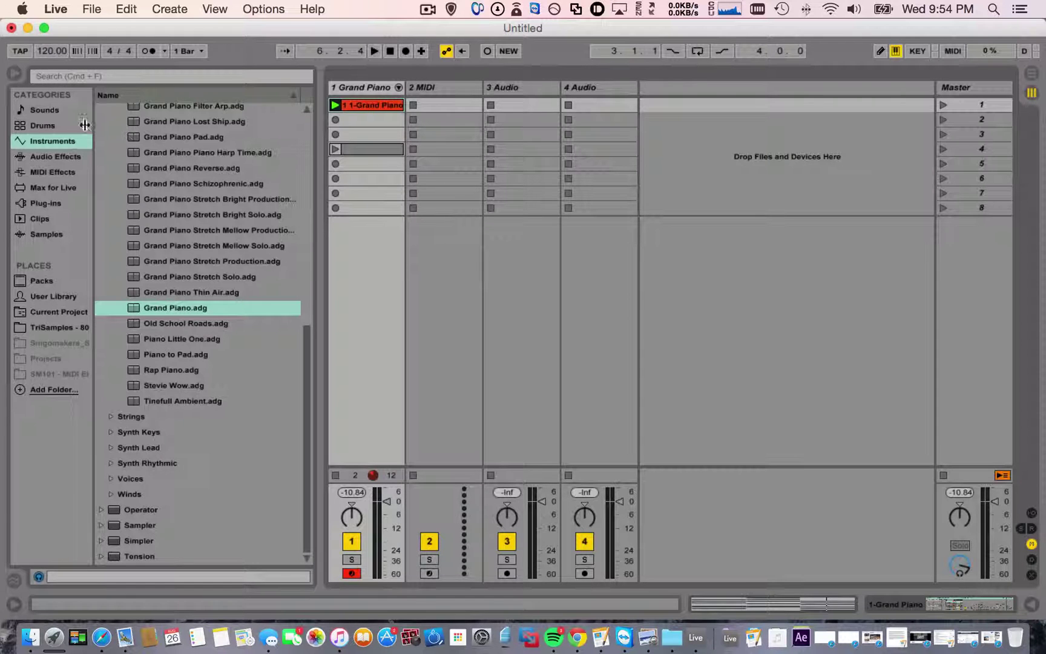
click(12, 76)
click(12, 77)
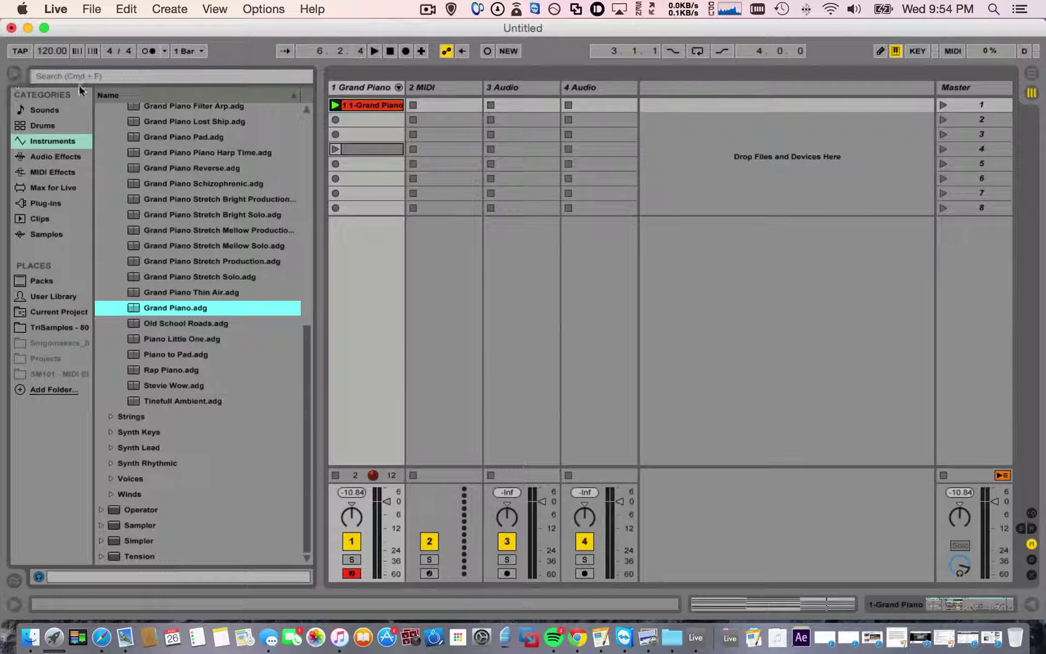
click(54, 107)
click(53, 126)
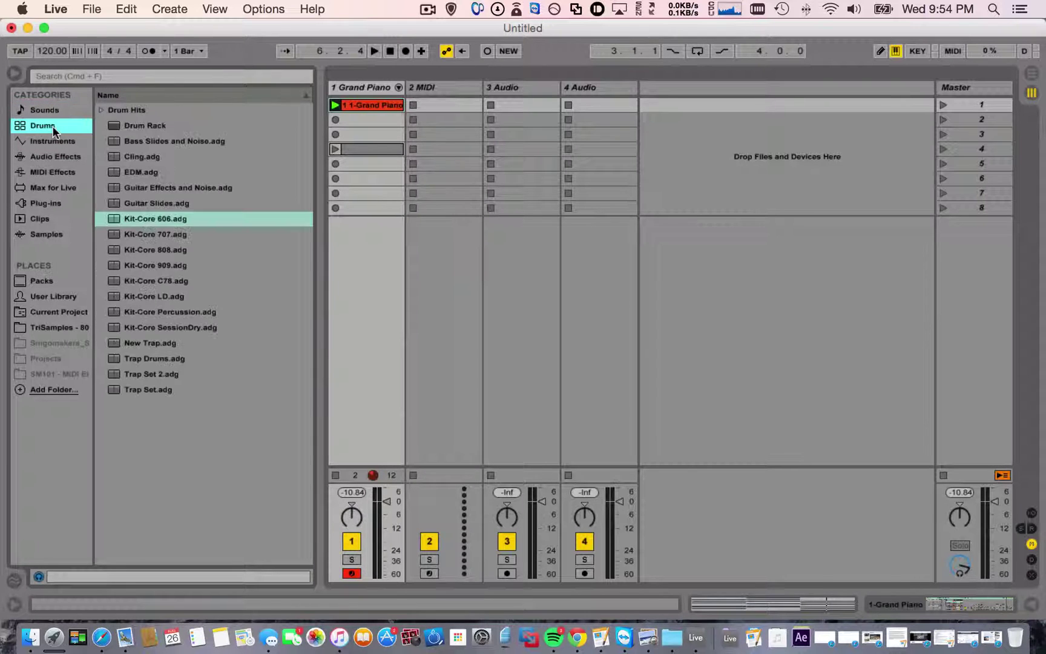
Step: Load an empty Drum Rack onto MIDI track 2, arm the track for recording and select the C1 pad
drag(156, 127, 445, 145)
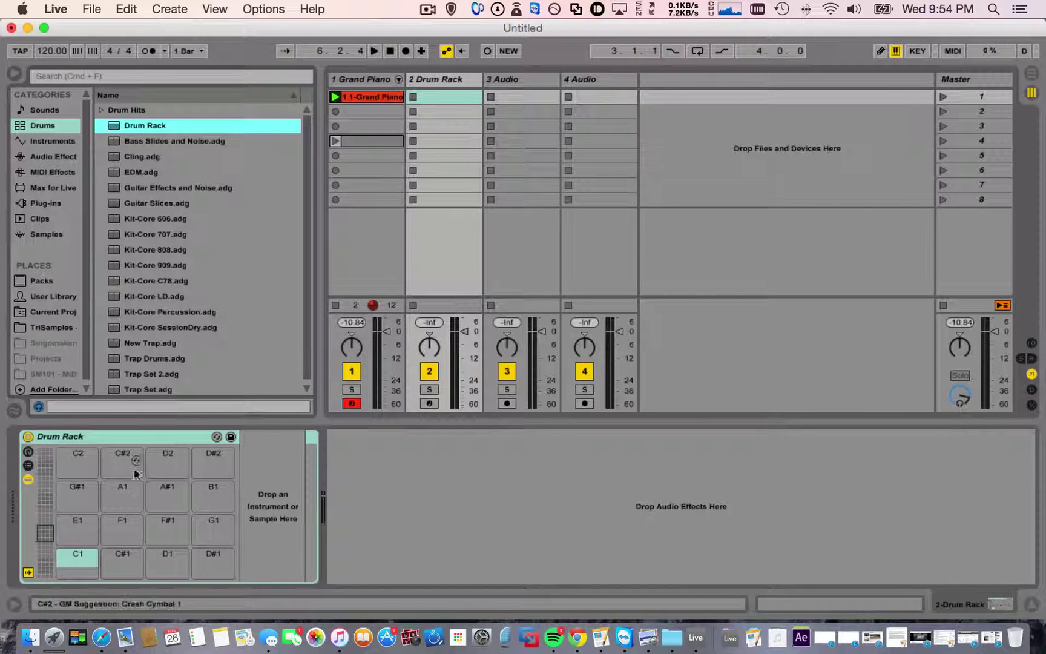
click(428, 402)
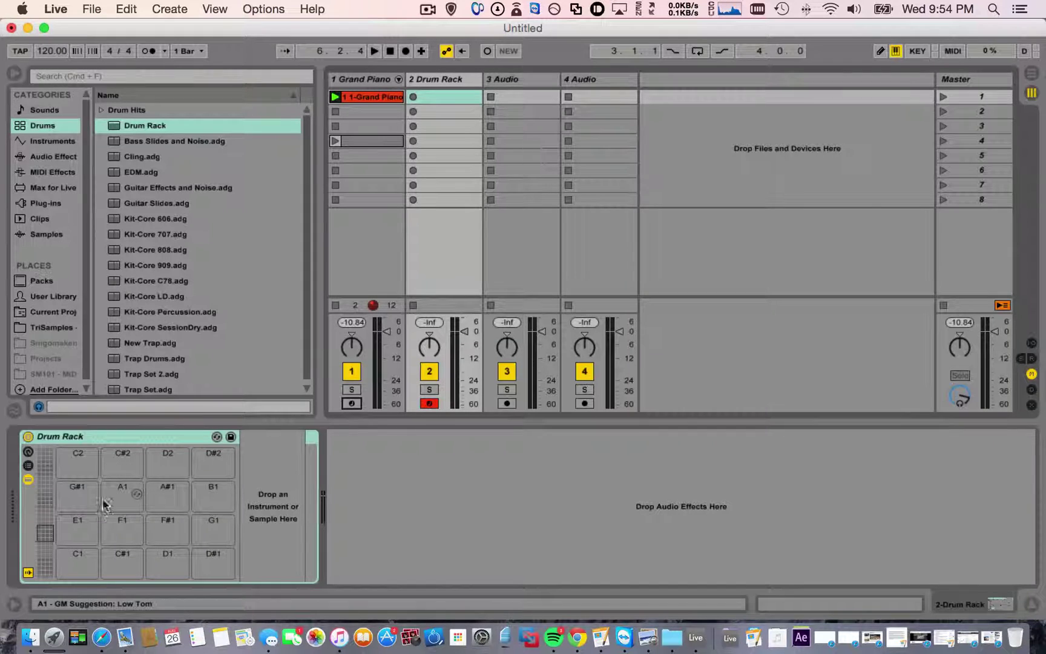
click(77, 553)
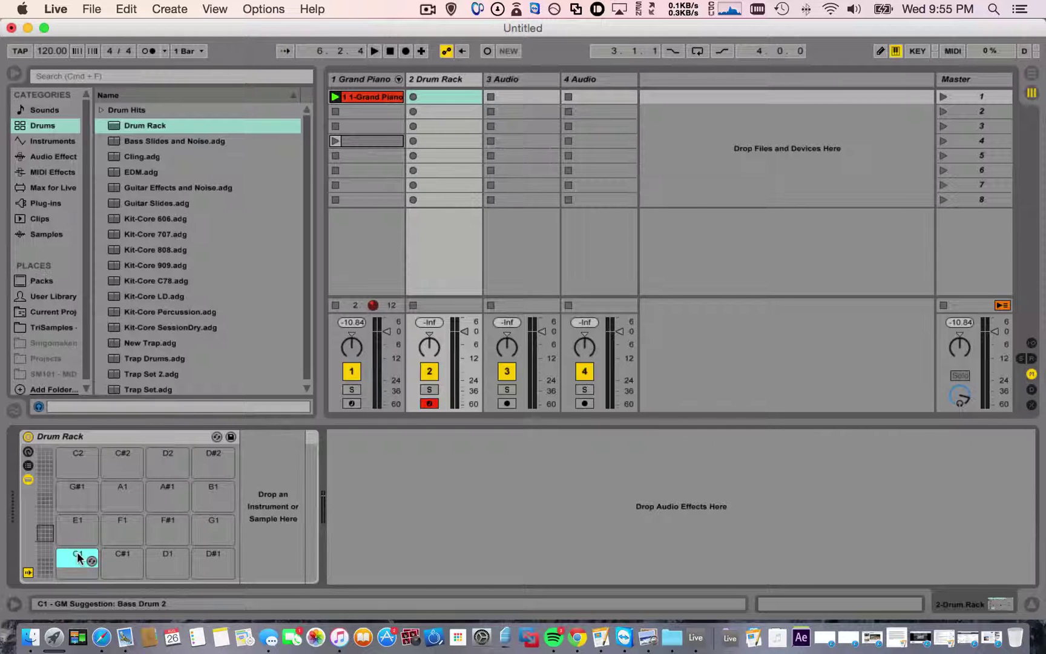
Step: Replace the empty Drum Rack on track 2 with the Kit-Core 808 preset
click(166, 251)
drag(422, 220, 436, 220)
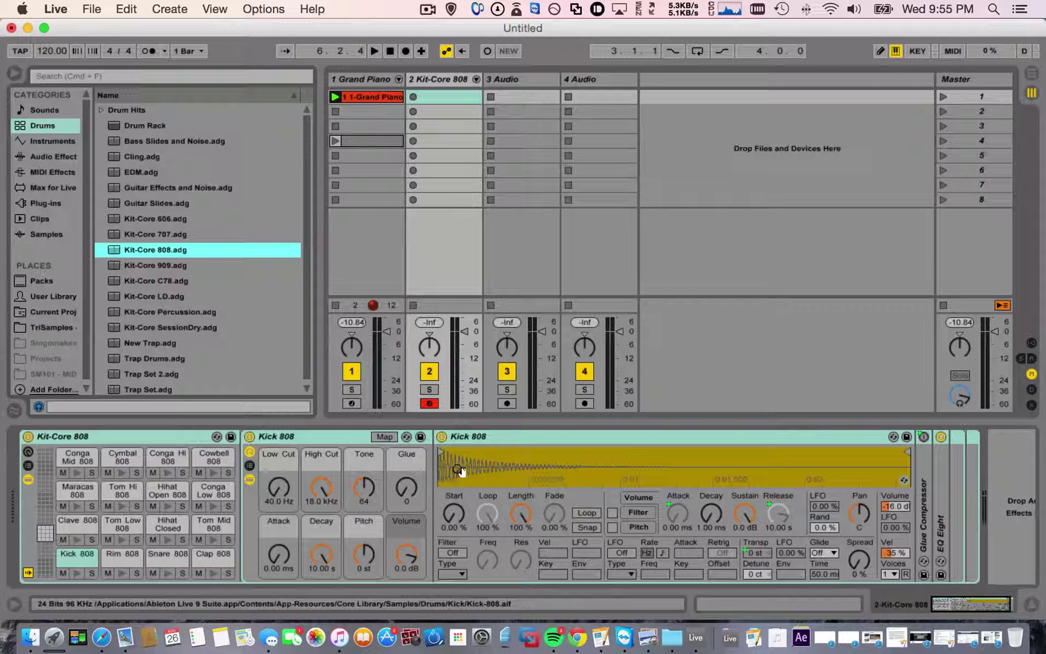
Step: Audition the Kick 808 sound by playing it repeatedly and check the end of its sample waveform
key(a)
key(a)
key(a)
key(a)
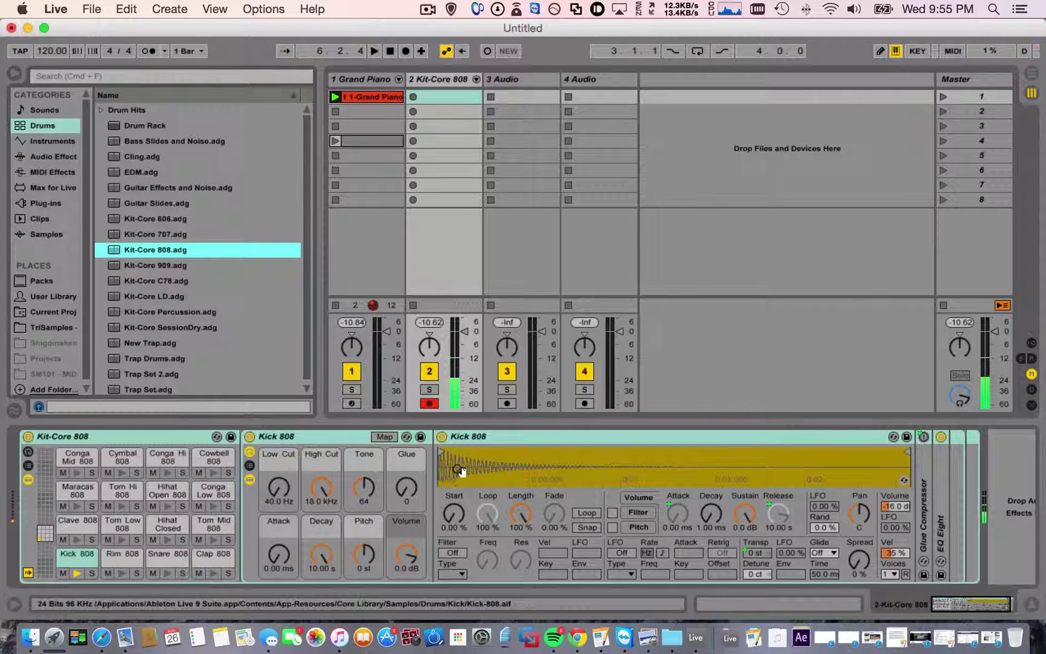
key(a)
key(a)
key(a)
key(a)
mouse_move(907, 451)
mouse_down()
mouse_move(495, 454)
mouse_move(908, 453)
mouse_up()
key(a)
key(a)
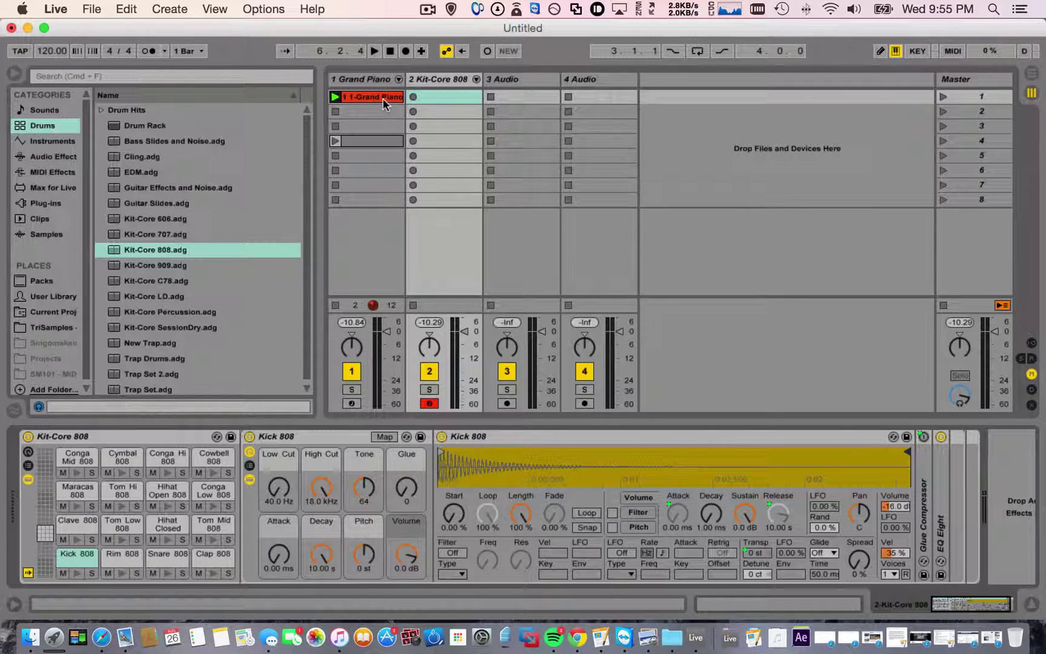
Step: Move the Grand Piano clip down to the second scene and select the Kit-Core 808 track
drag(386, 99, 387, 112)
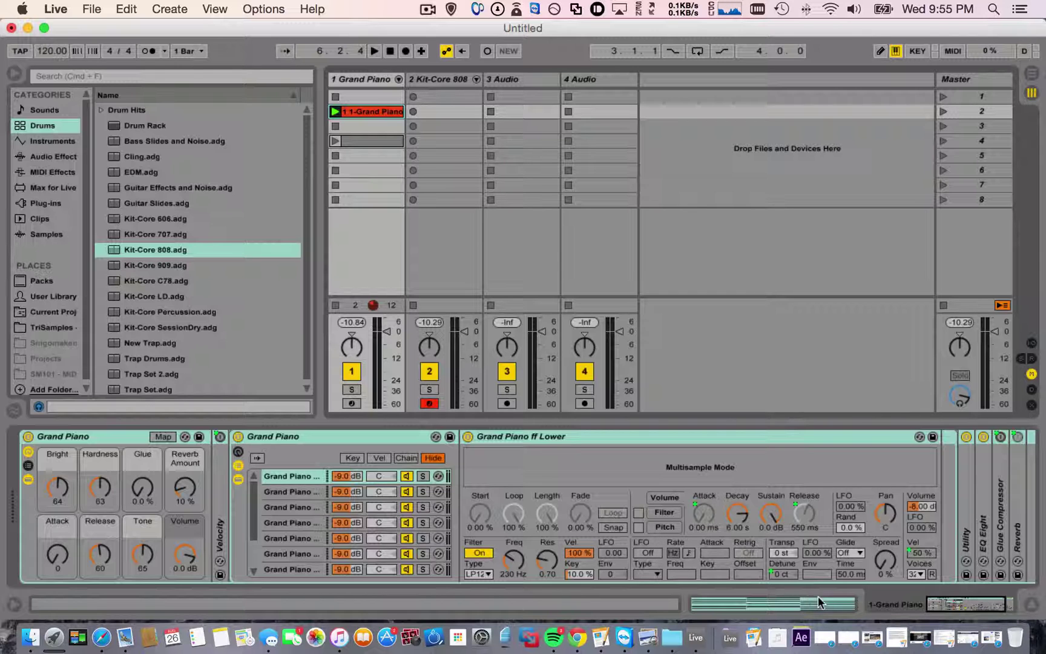
click(448, 88)
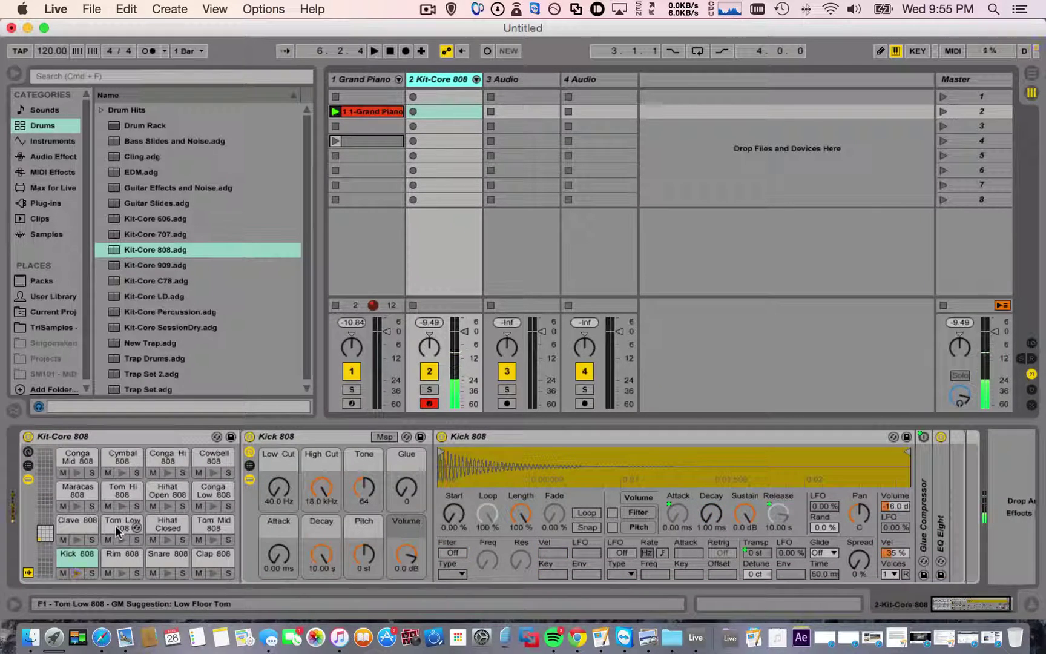
Step: Rehearse an alternating Kick 808 and Clap 808 beat on the armed drum track
key(e)
key(a)
key(e)
key(a)
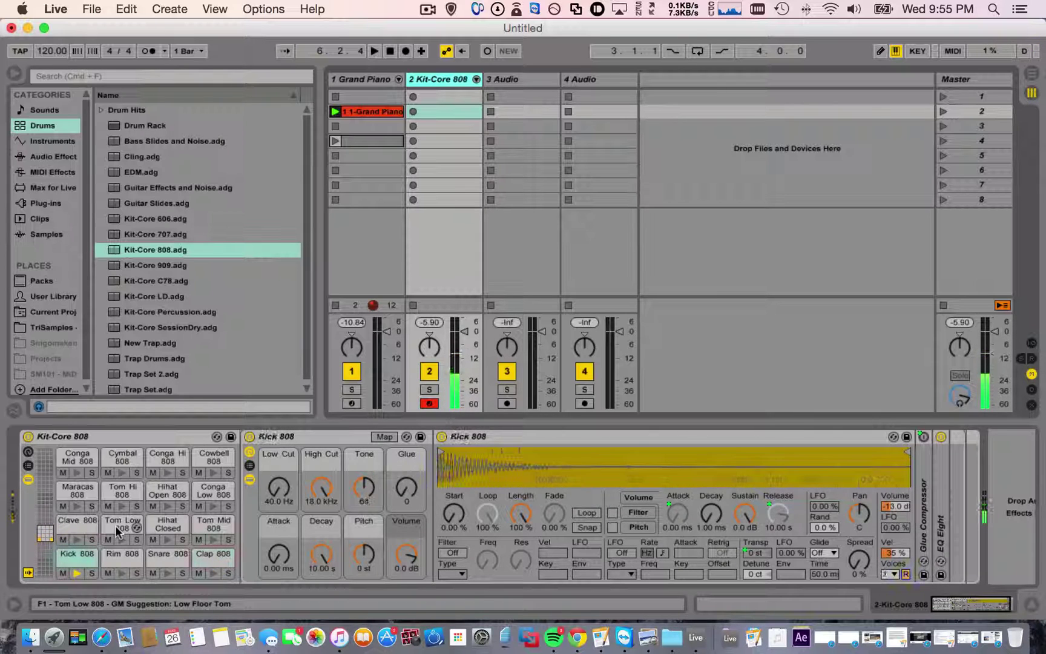
key(e)
key(e)
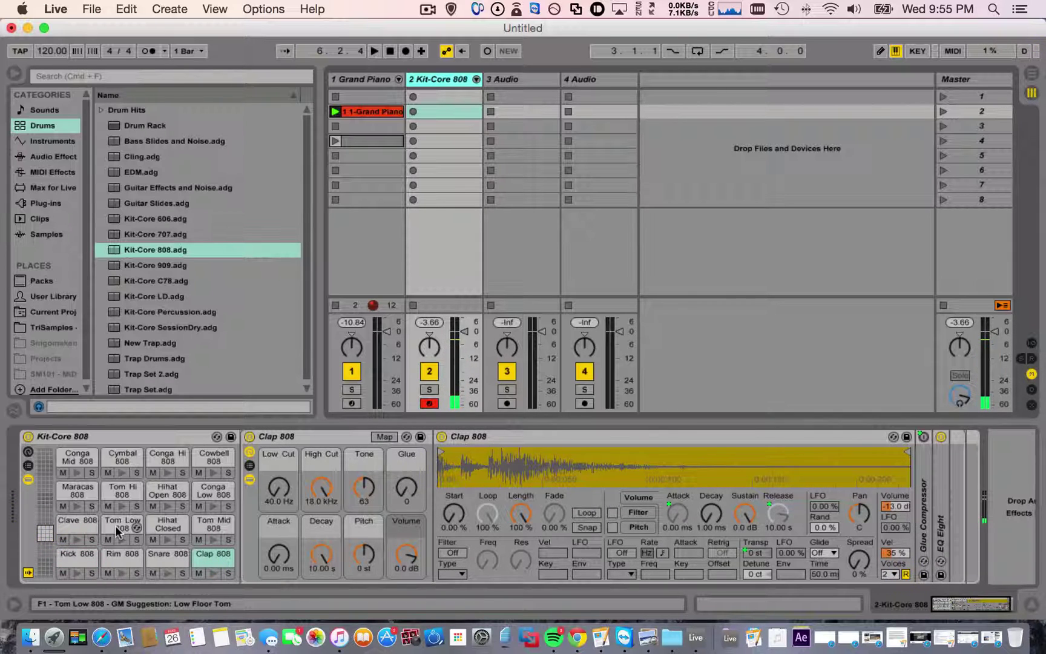
Step: Record a four-bar beat of Kick 808 and Clap 808 hits into the first clip slot of the Kit-Core 808 track
click(414, 97)
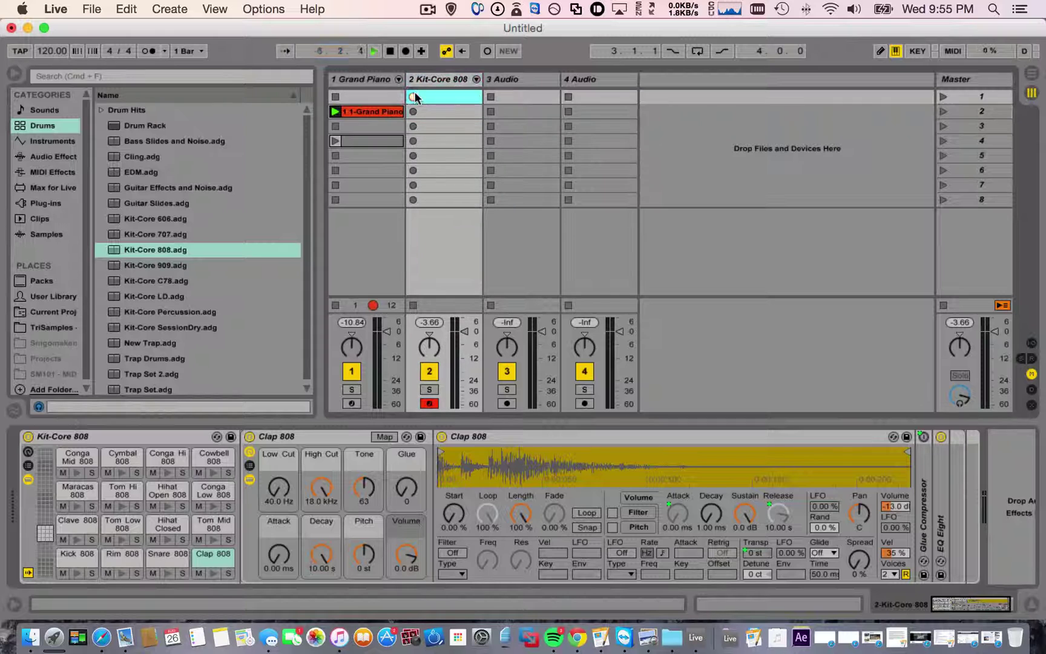
key(a)
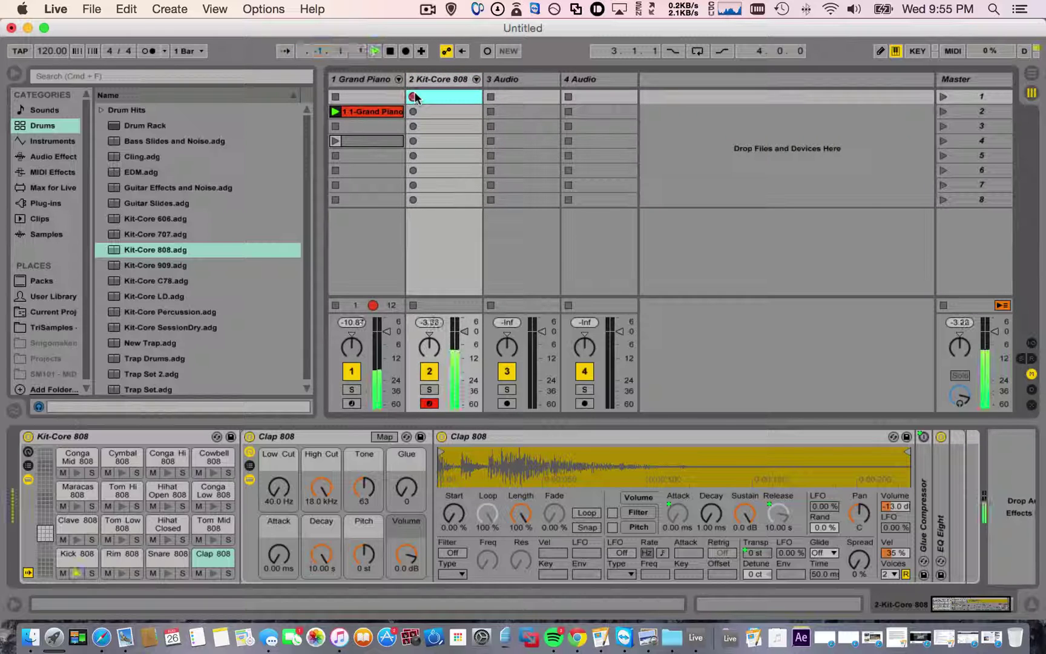
key(e)
key(a)
key(e)
key(e)
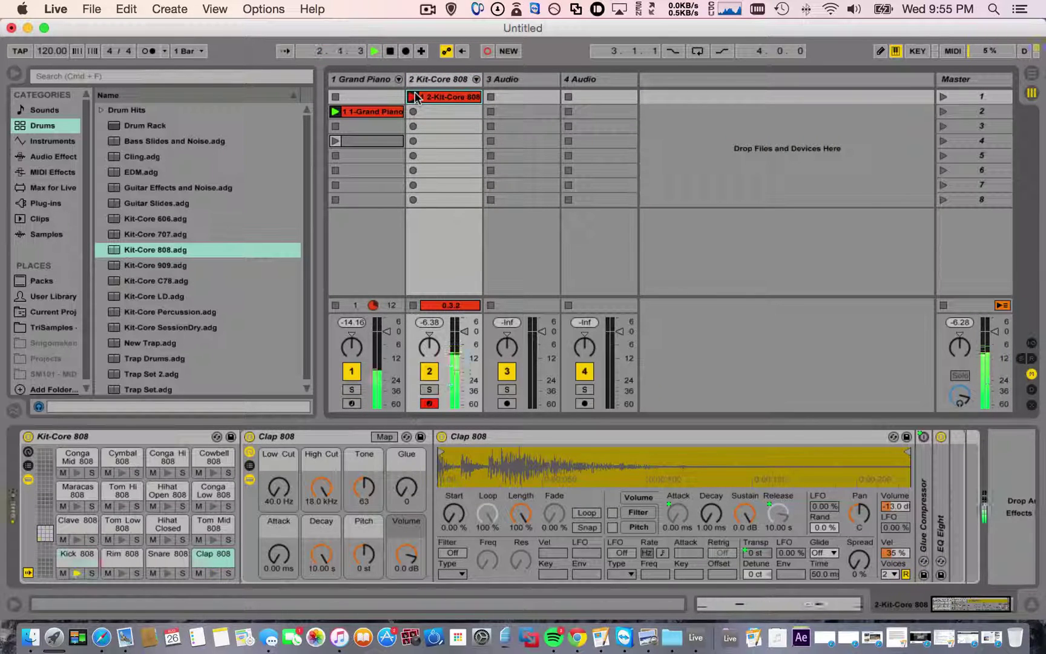
key(a)
key(e)
key(a)
key(e)
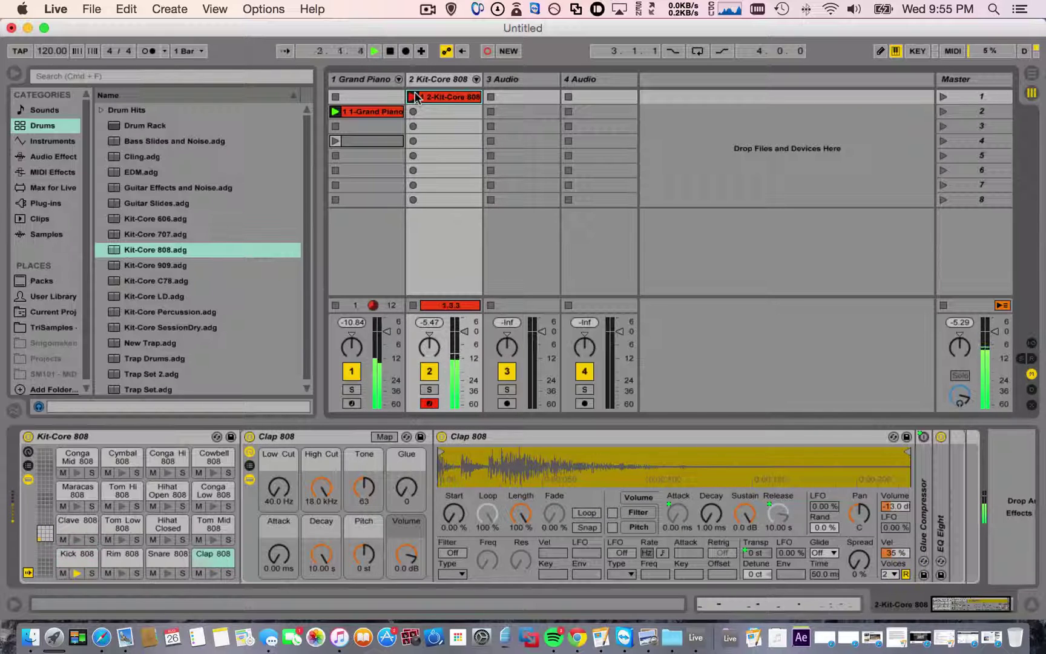
key(a)
key(e)
key(a)
key(e)
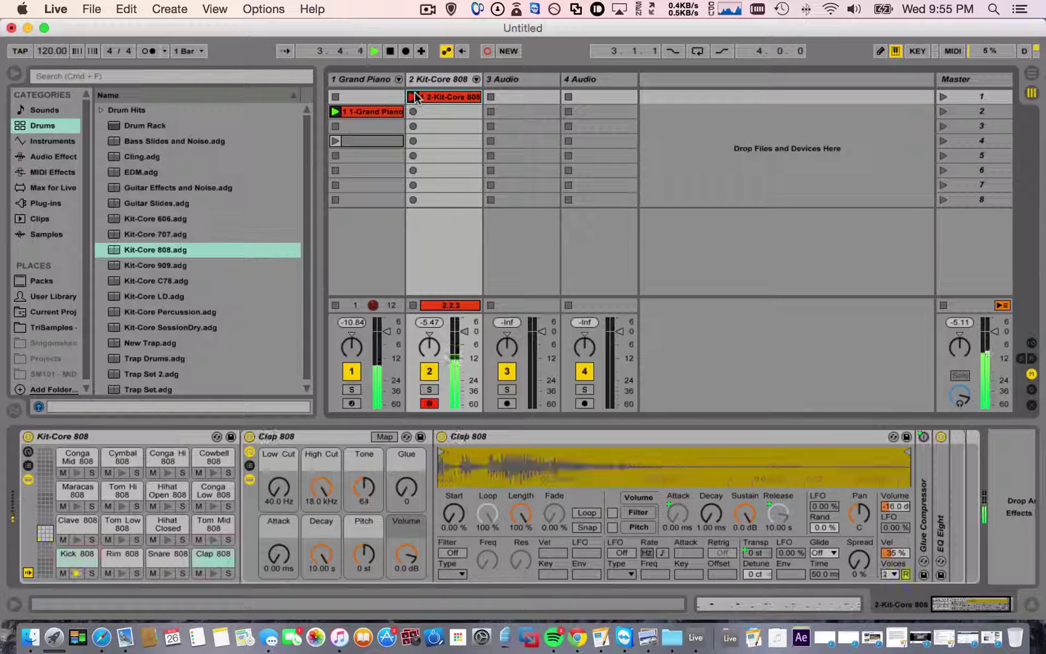
key(a)
key(e)
key(a)
key(e)
click(415, 97)
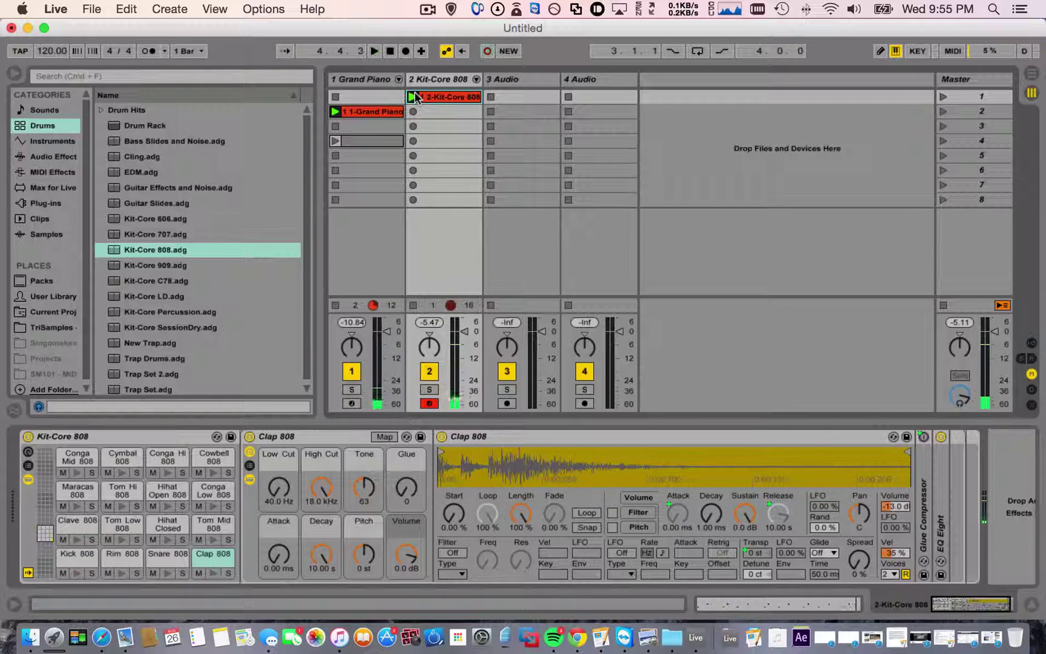
Step: Show the recorded drum clip's notes and quantize all of its kick and clap hits
click(823, 606)
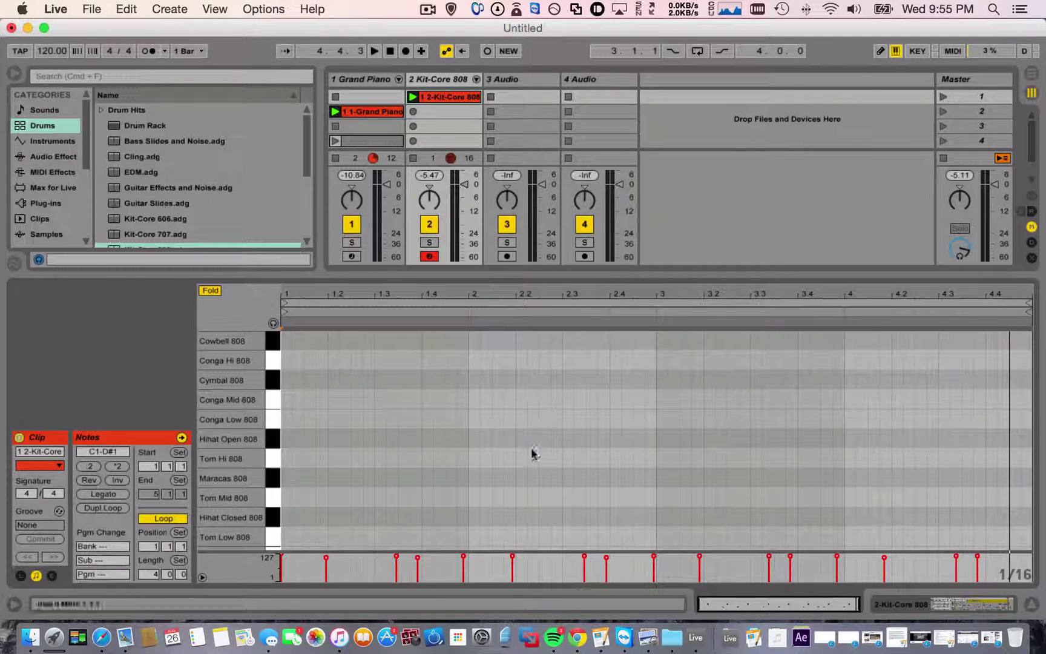
scroll(466, 437, down, 3)
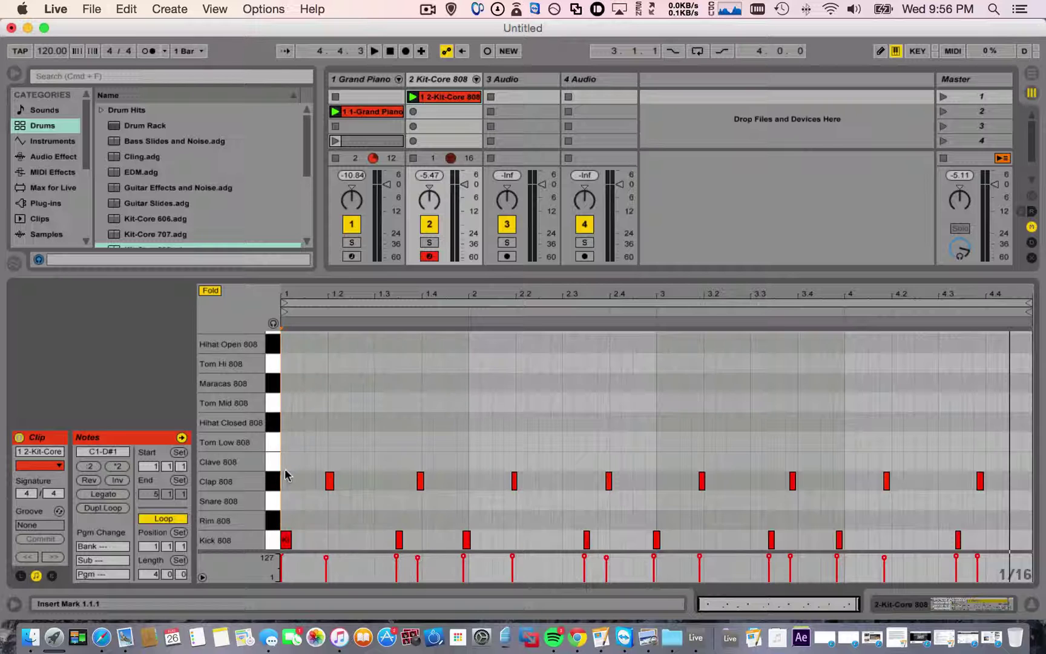
drag(285, 473, 1021, 565)
right_click(887, 478)
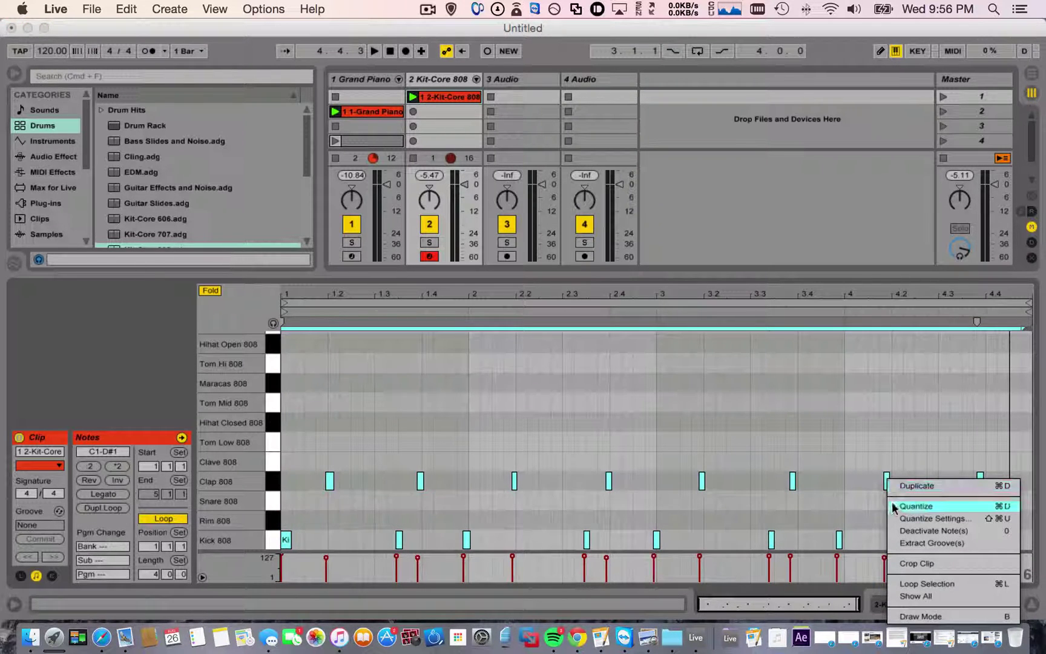
click(892, 502)
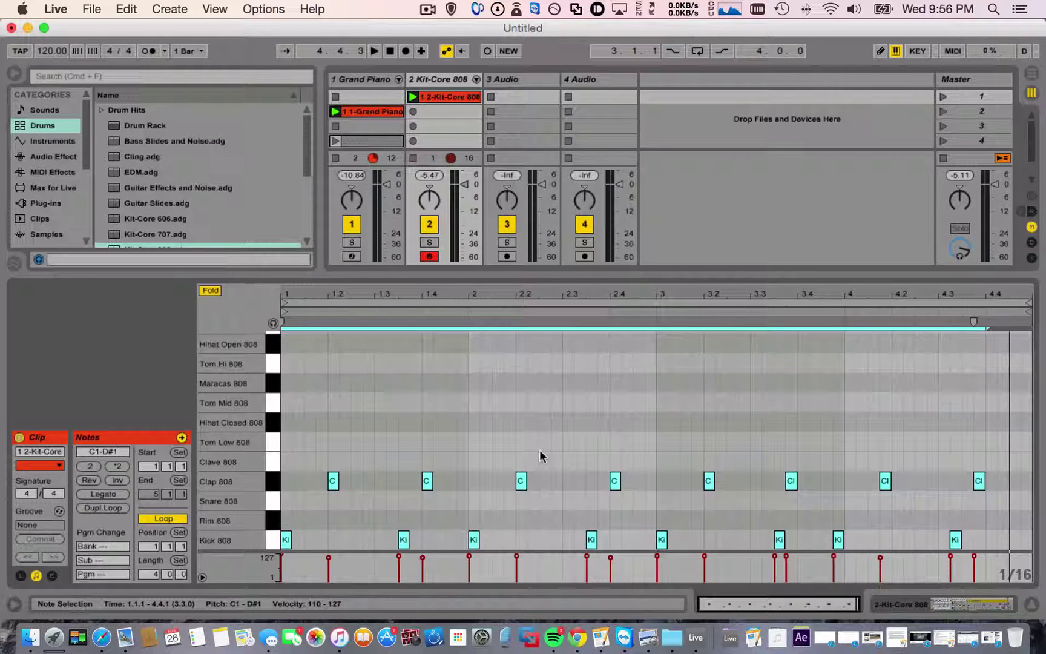
Step: Launch scene 1, then shift bar 3's last clap to 3.4.1 and bar 4's first kick to 4.1.1
click(943, 128)
click(943, 96)
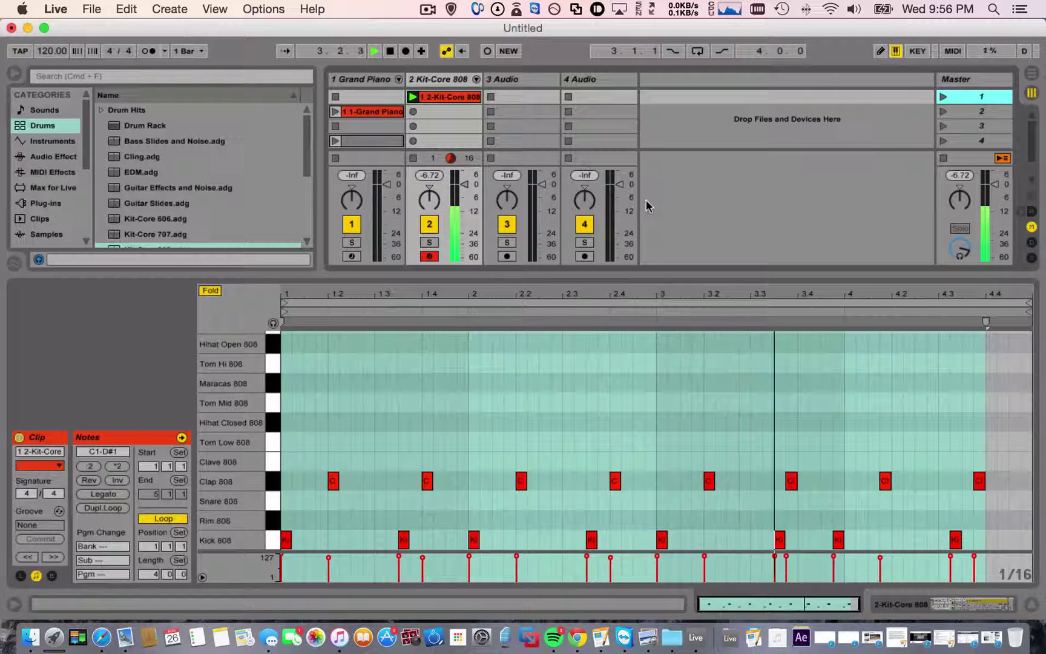
click(793, 483)
key(Right)
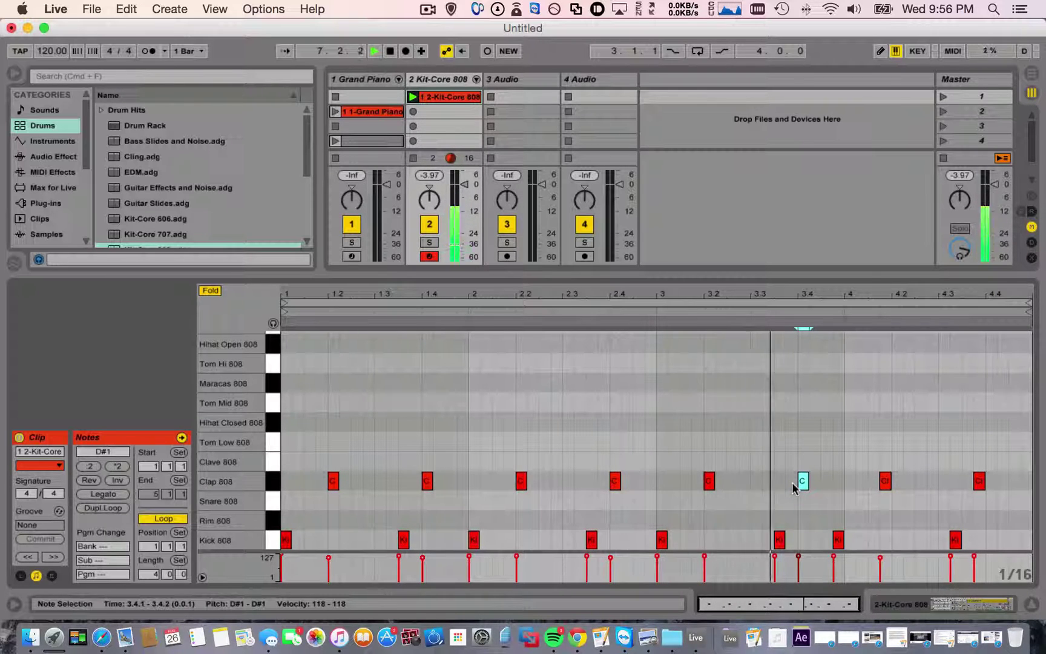
click(838, 538)
key(Right)
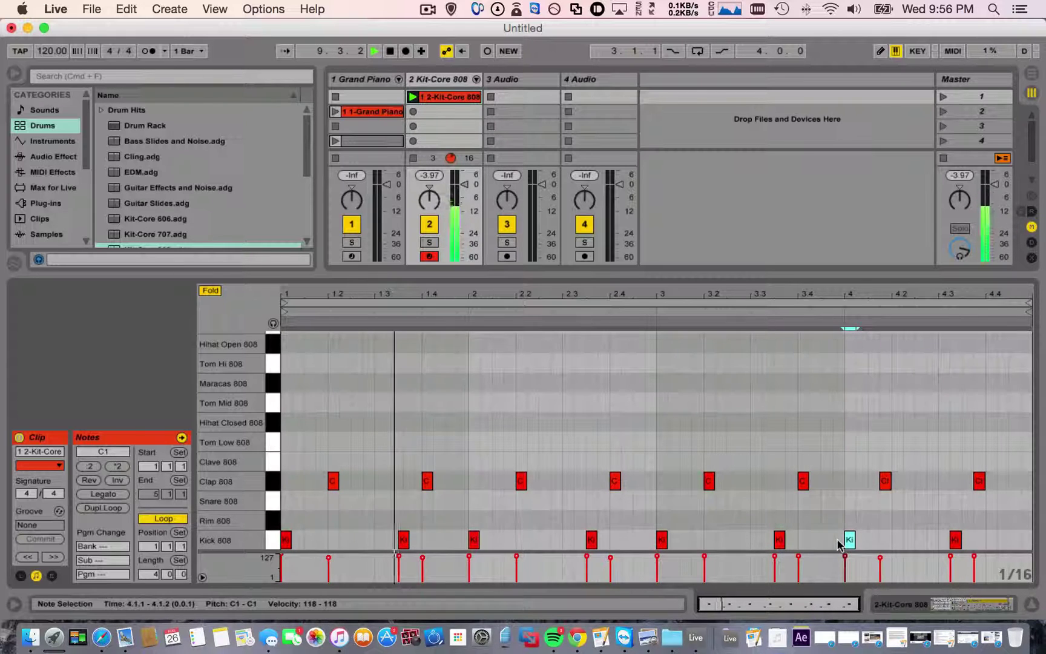
Step: Shift bar 4's two claps to 4.4.1 and 4.2.1, and its last kick to 4.3.3
click(979, 481)
key(Right)
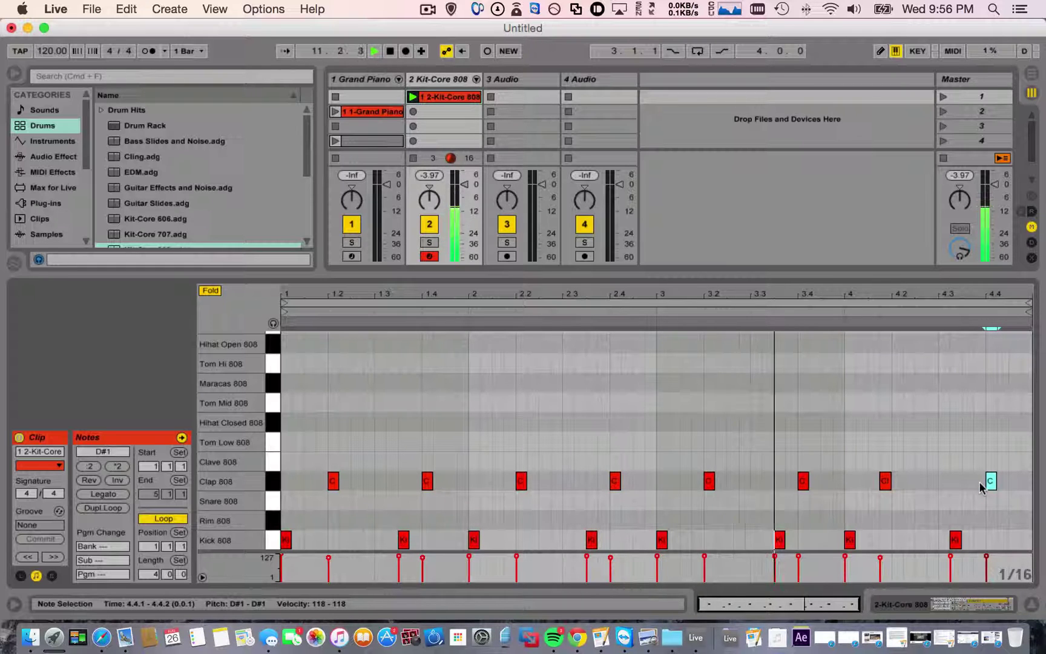
click(883, 486)
key(Right)
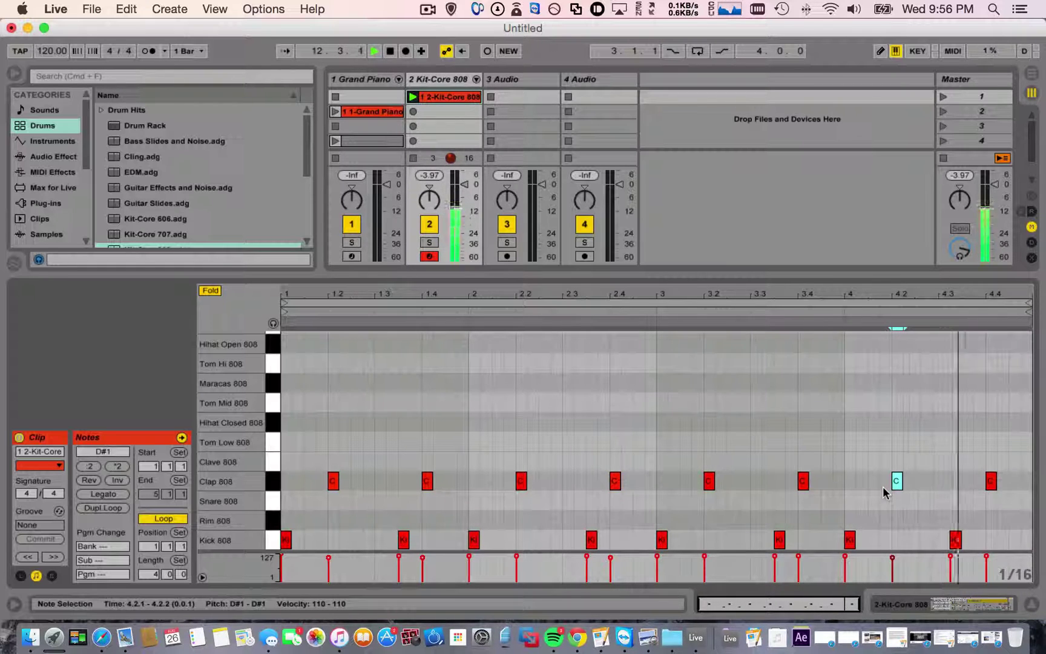
click(956, 540)
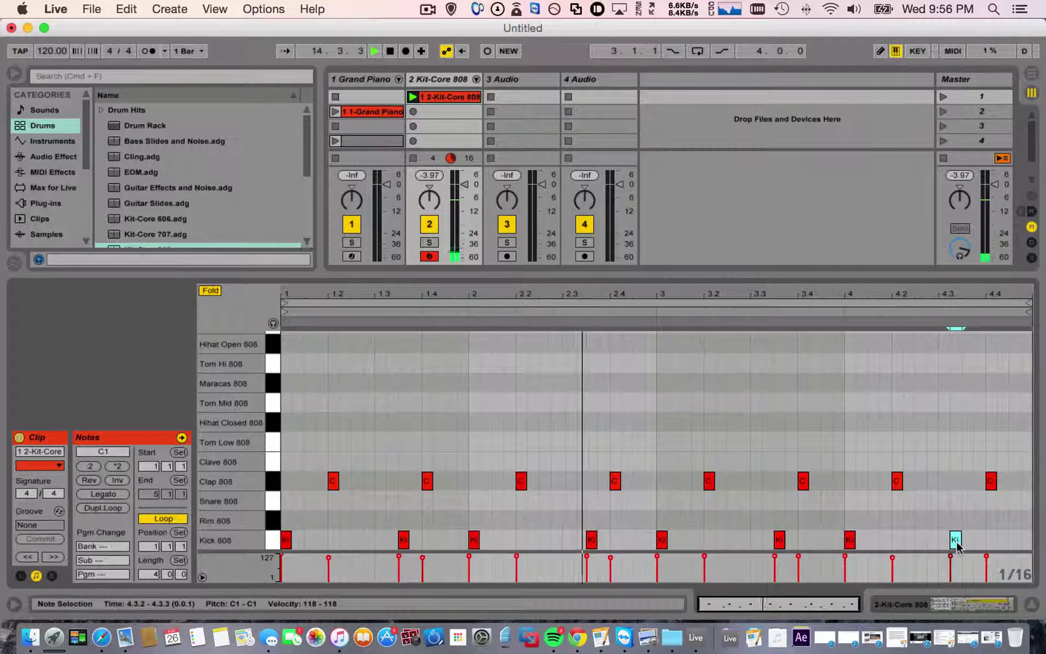
key(Right)
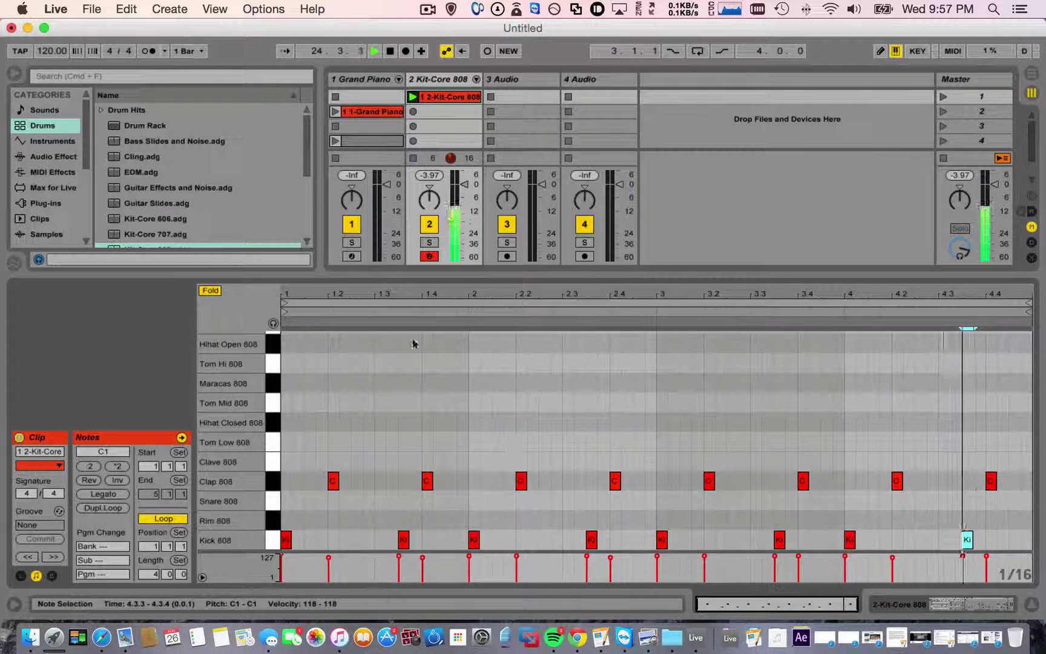
Step: Add eight Hihat Closed 808 notes at eighth-note intervals across bar 1 of the drum clip
double_click(285, 419)
double_click(309, 423)
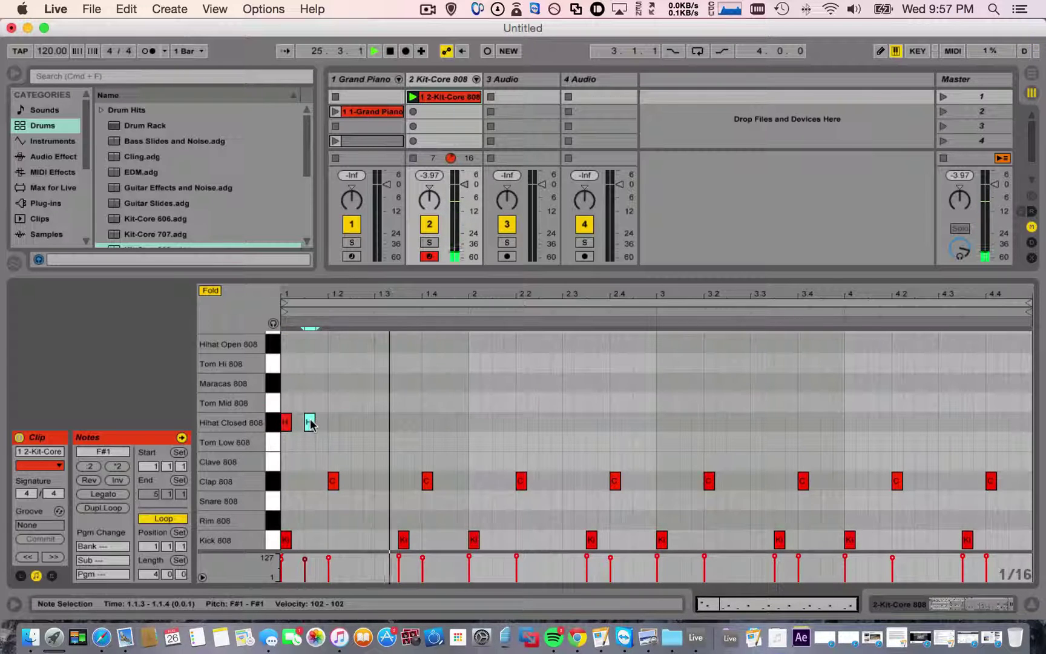
double_click(333, 422)
double_click(357, 423)
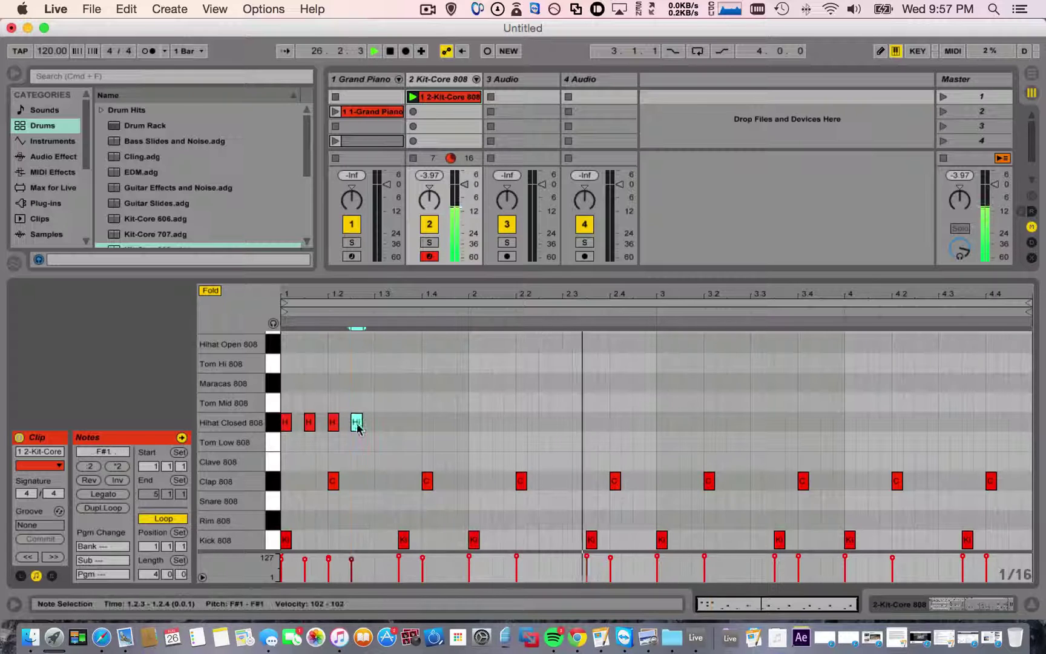
double_click(381, 422)
double_click(404, 422)
click(430, 423)
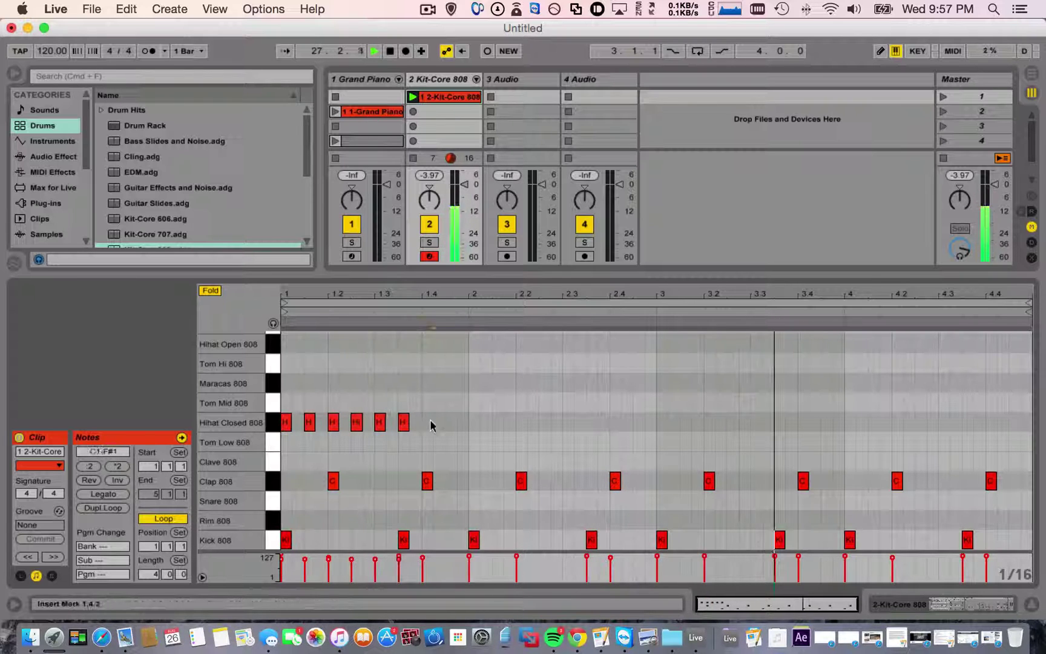
double_click(427, 422)
double_click(450, 423)
Step: Duplicate bar 1's eight closed hi-hat notes across bars 2, 3 and 4
click(284, 406)
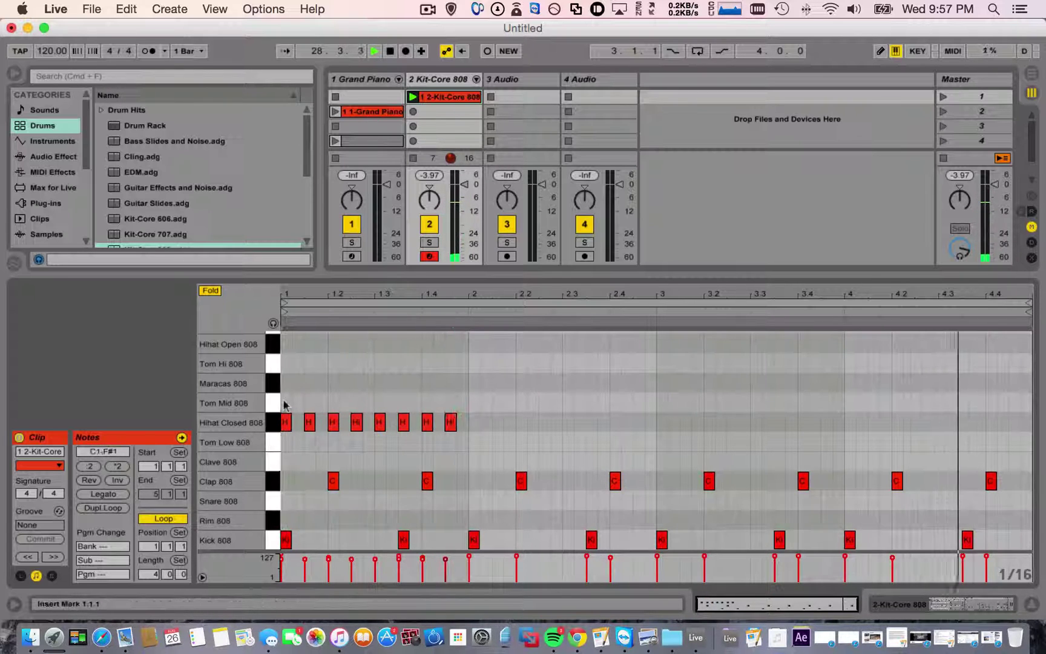
drag(284, 406, 554, 512)
click(303, 408)
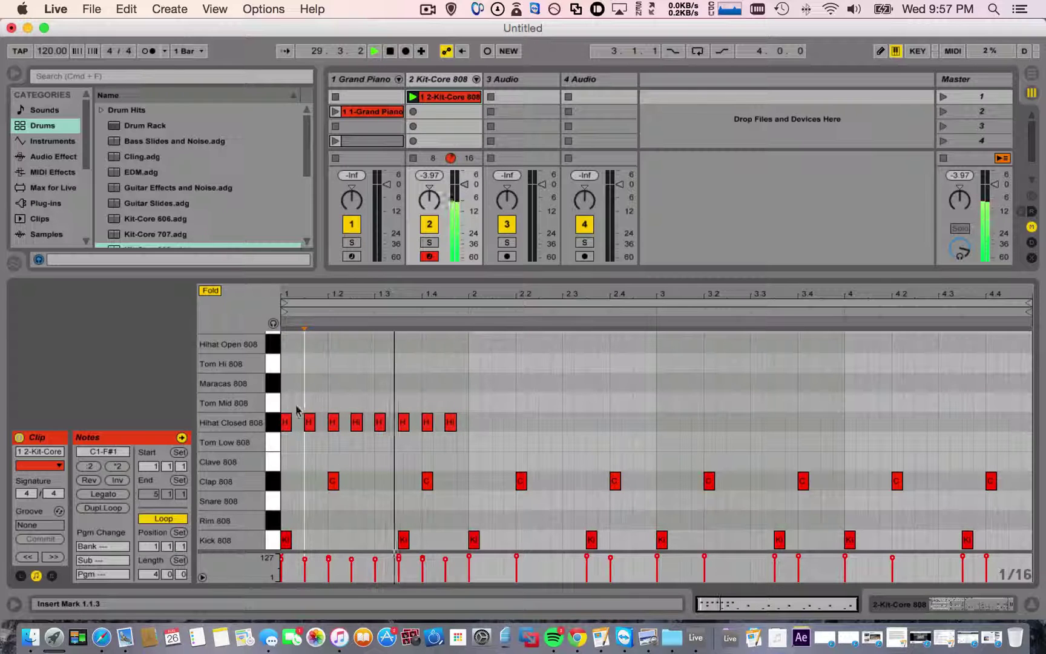
drag(287, 404, 467, 432)
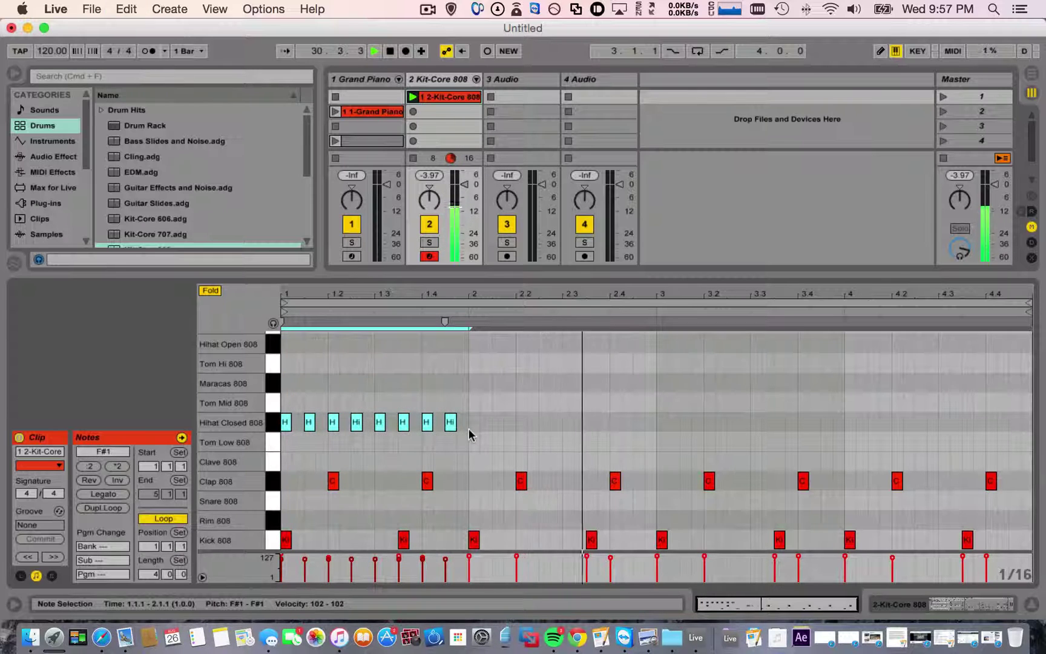
key(super+d)
click(655, 411)
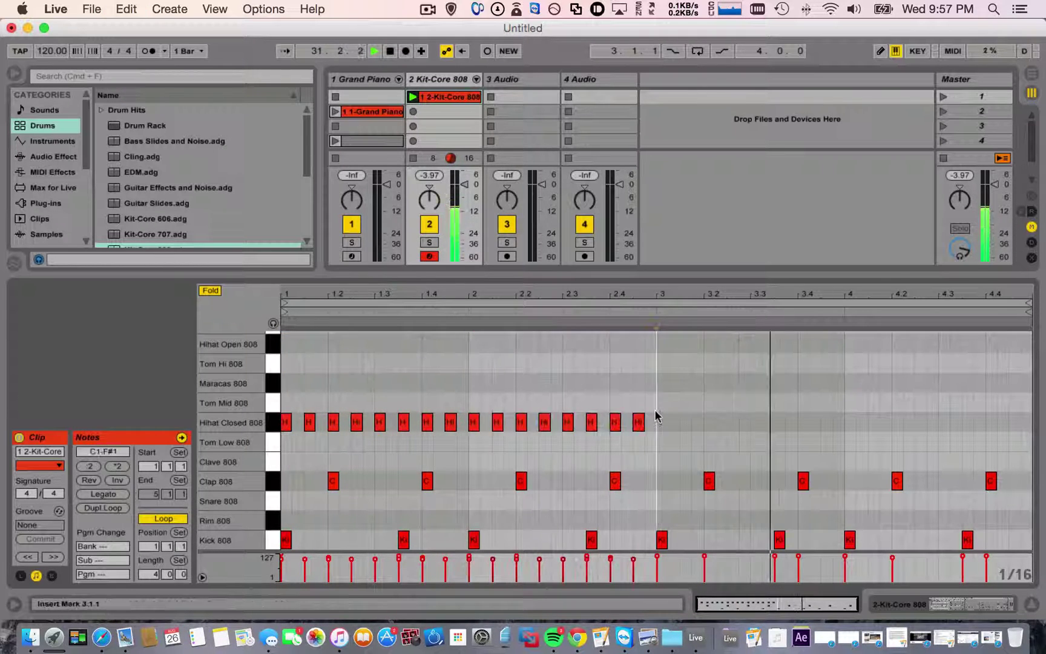
key(super+d)
click(839, 401)
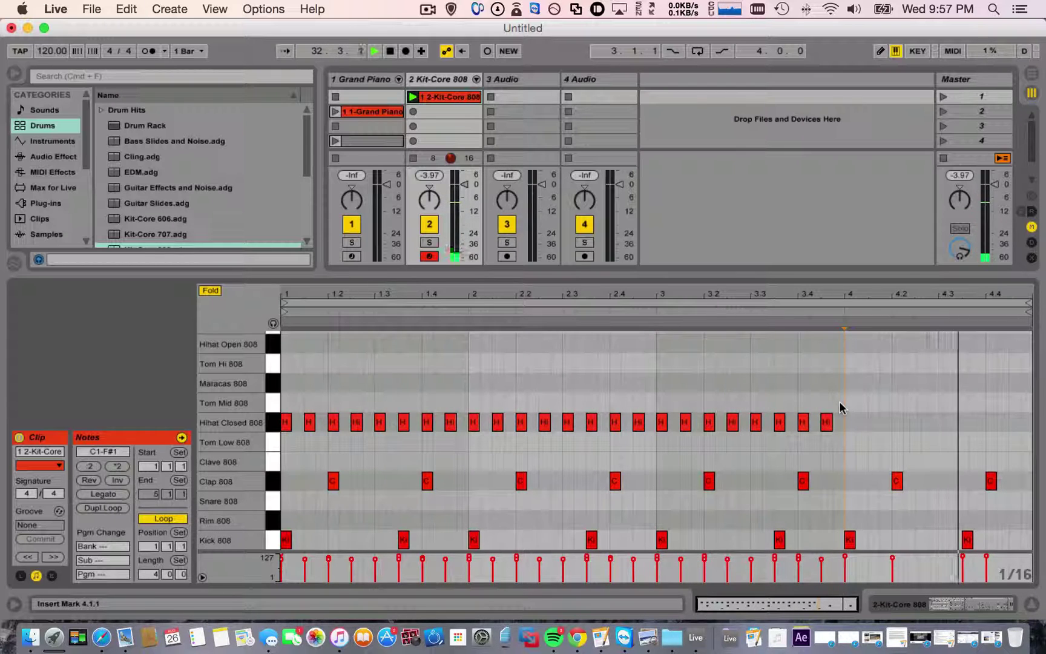
key(super+d)
Step: Add a closed hi-hat note at 2.1.2 and duplicate it twice to fill the sixteenths up to 2.2
click(485, 422)
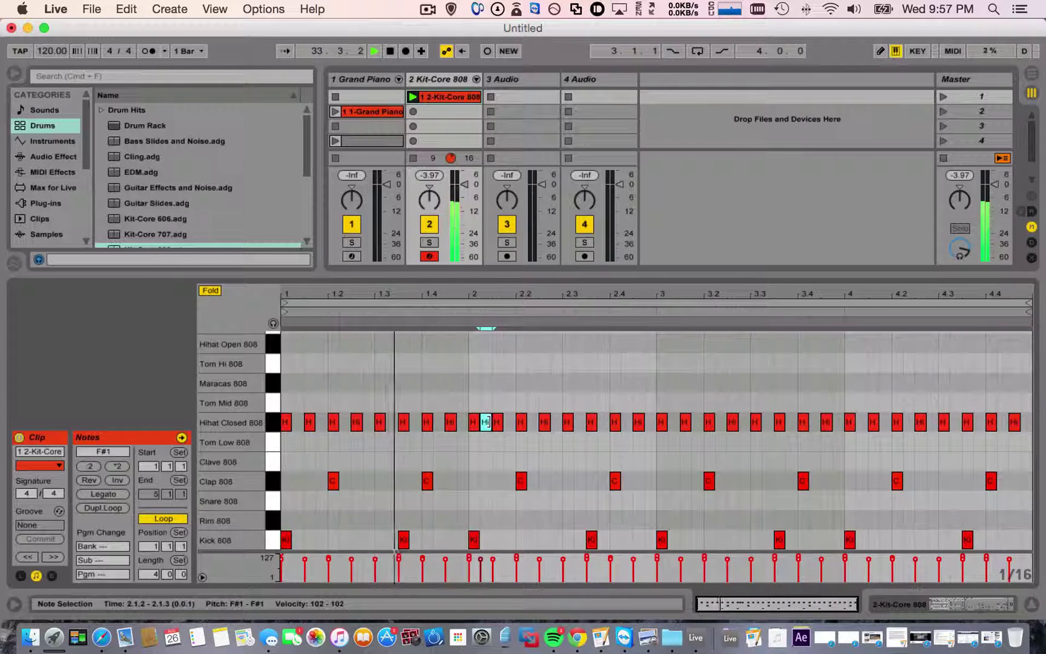
key(super+d)
key(super+d)
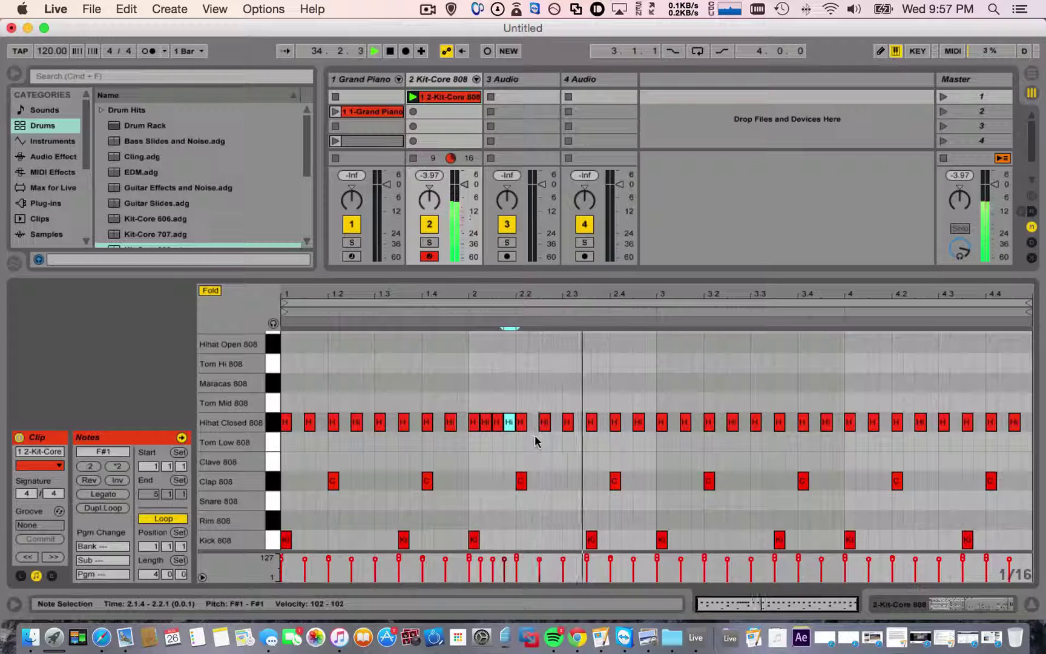
Step: Fill the gap from 3.1.2 to 3.1.3 in the drum clip with four 1/64 closed hi-hat notes
drag(710, 293, 699, 360)
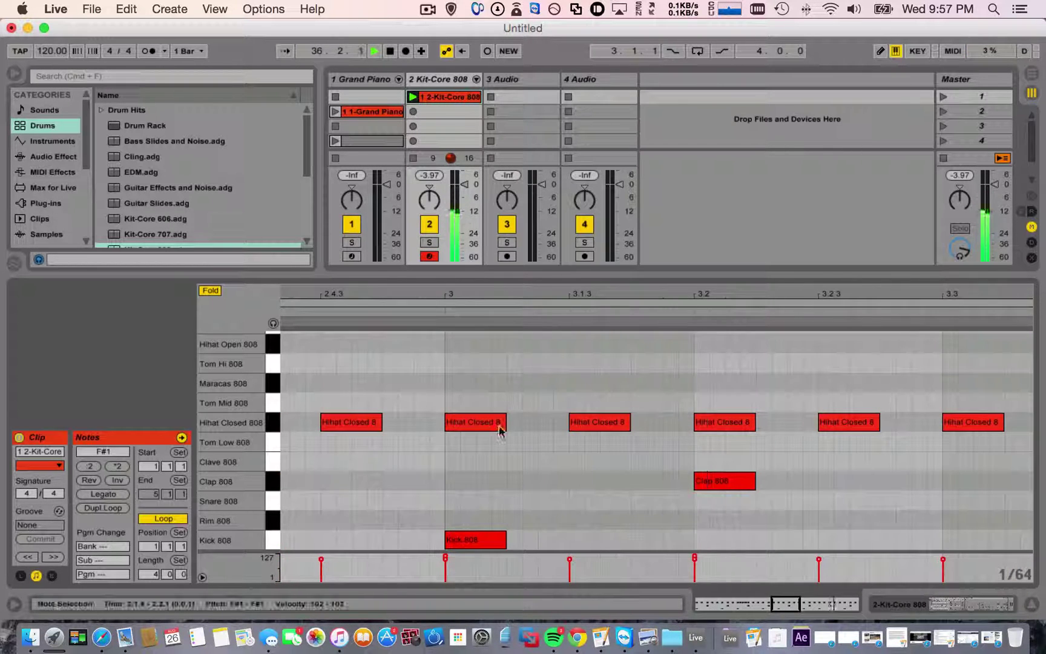
double_click(531, 422)
double_click(546, 422)
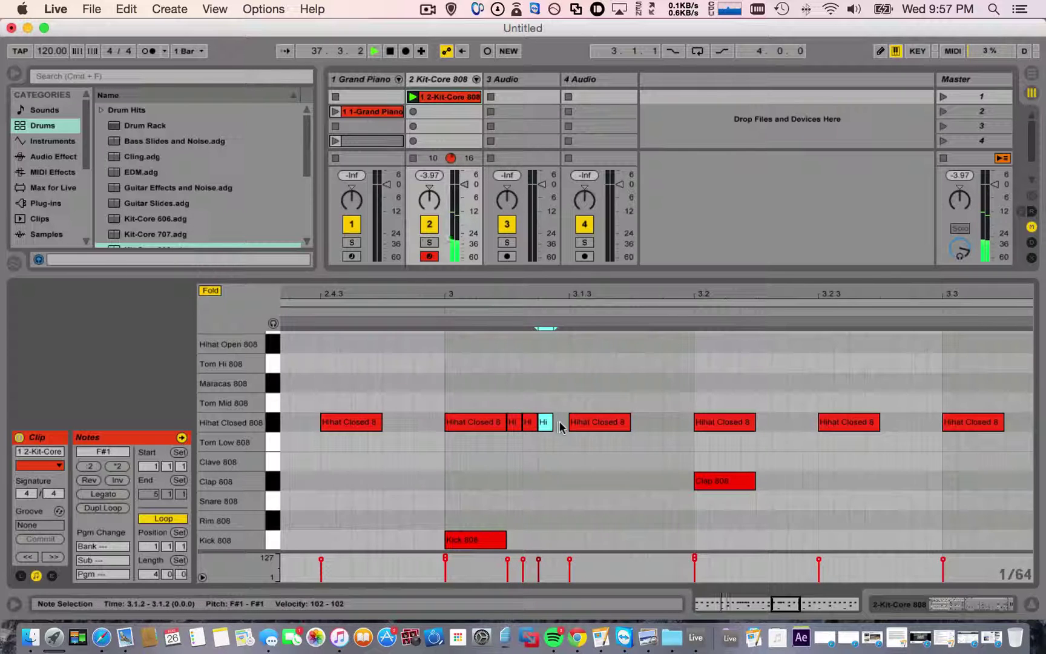
double_click(560, 422)
drag(581, 294, 581, 280)
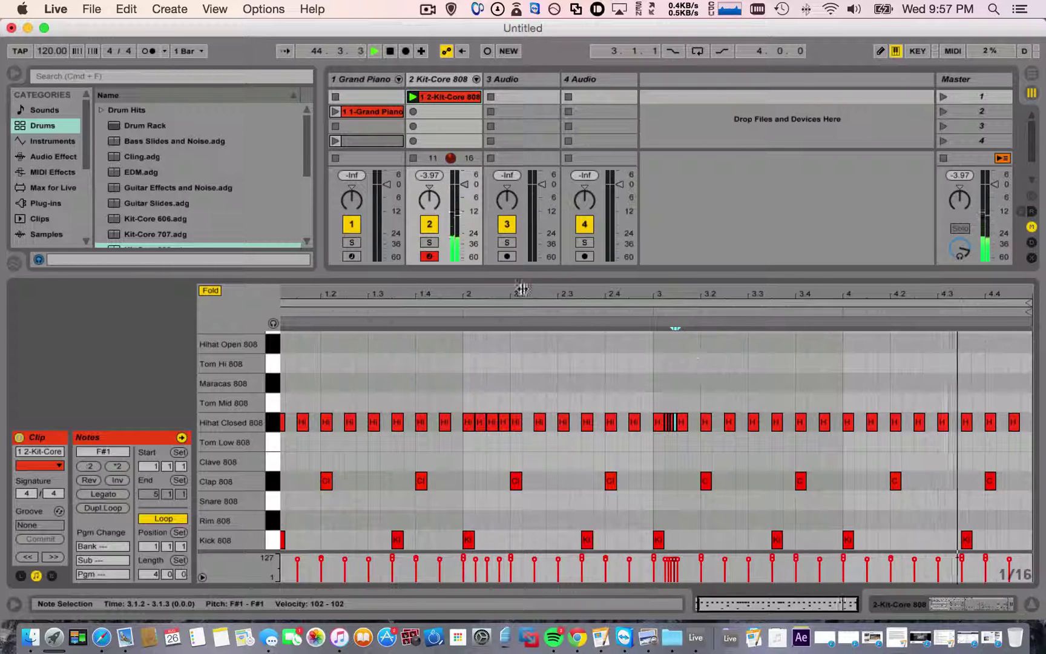
Step: Disarm the Kit-Core 808 track and arm the Grand Piano track for recording
click(432, 256)
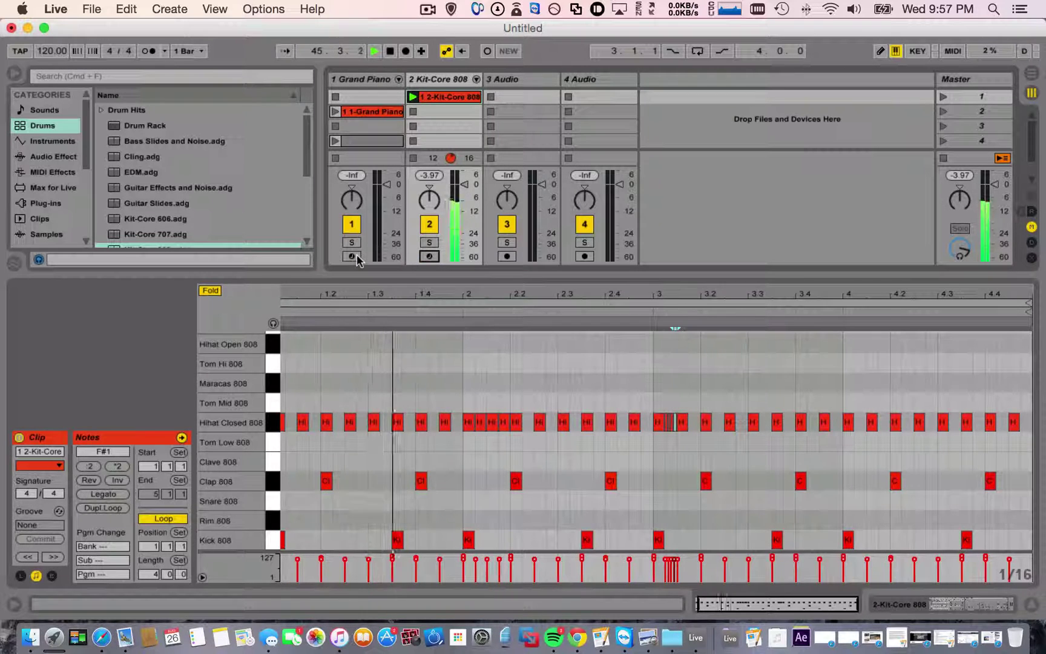
click(351, 256)
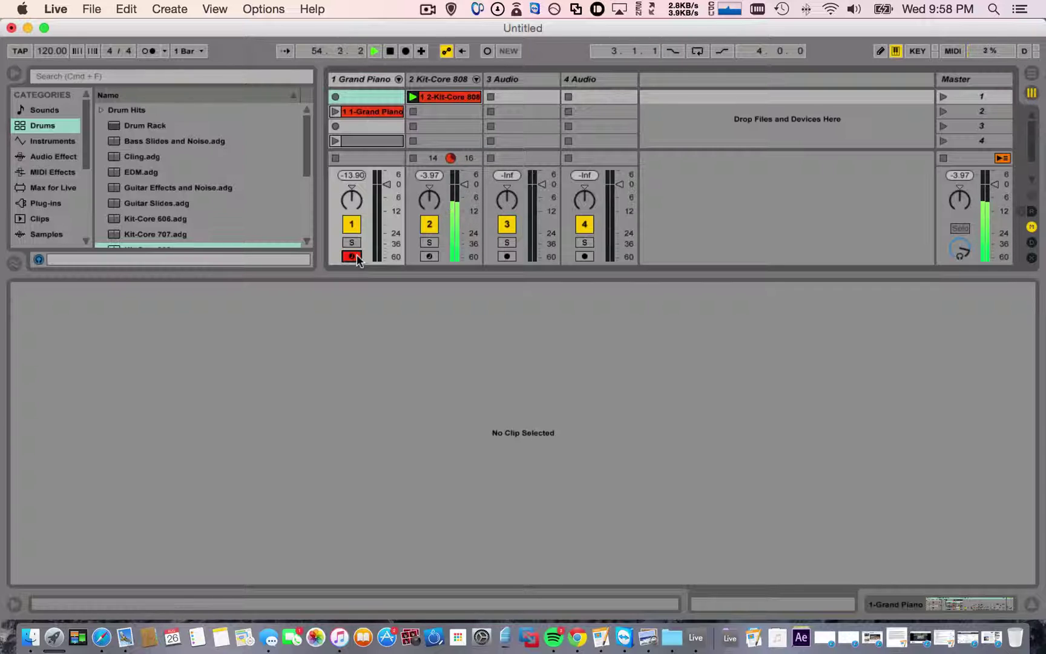
Step: Record a test clip with C3, F3 and A3 in the Grand Piano track's first slot, and delete the clip
click(336, 97)
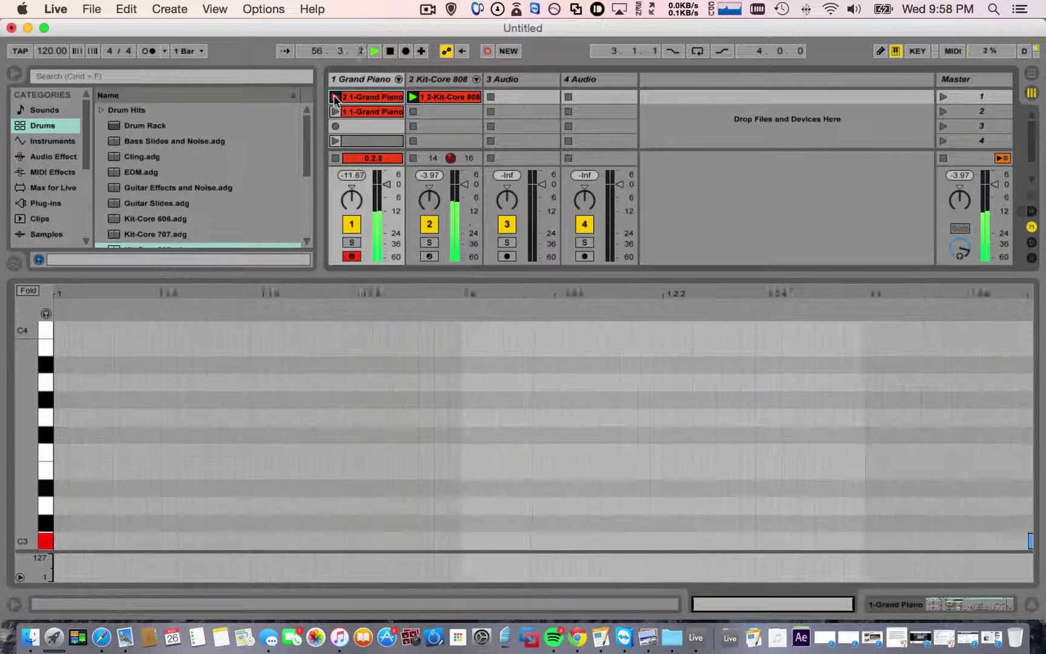
key(f)
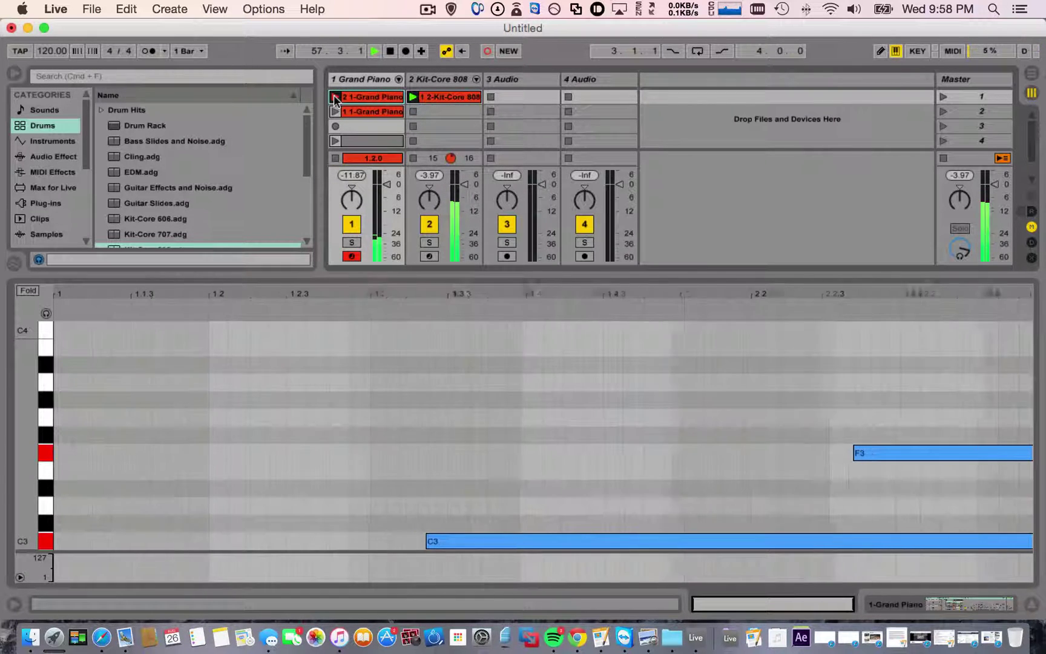
key(h)
click(335, 96)
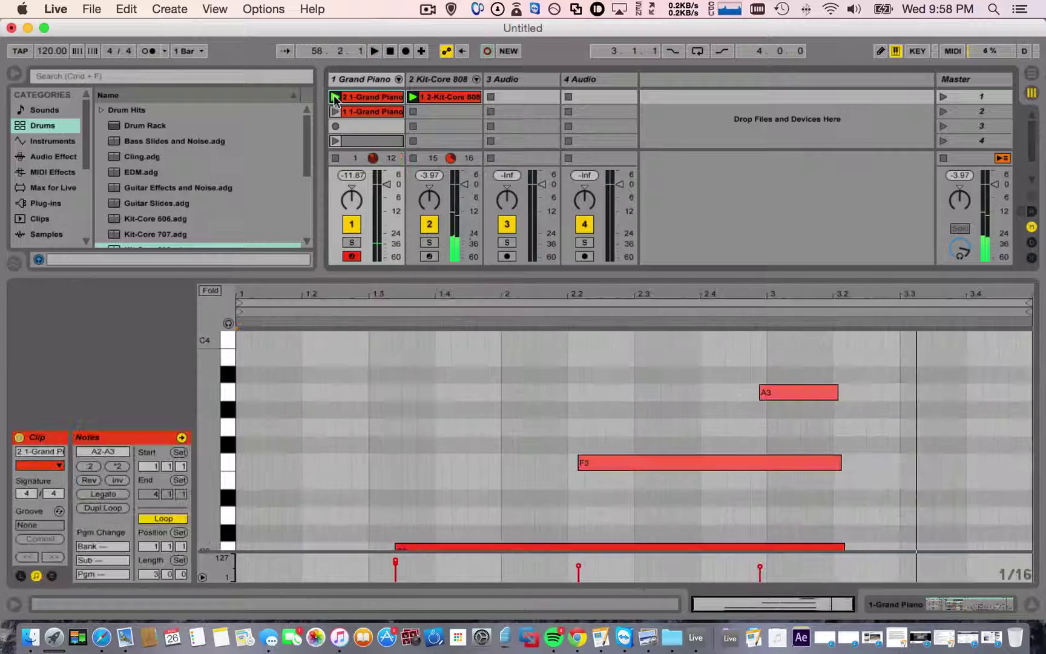
key(Delete)
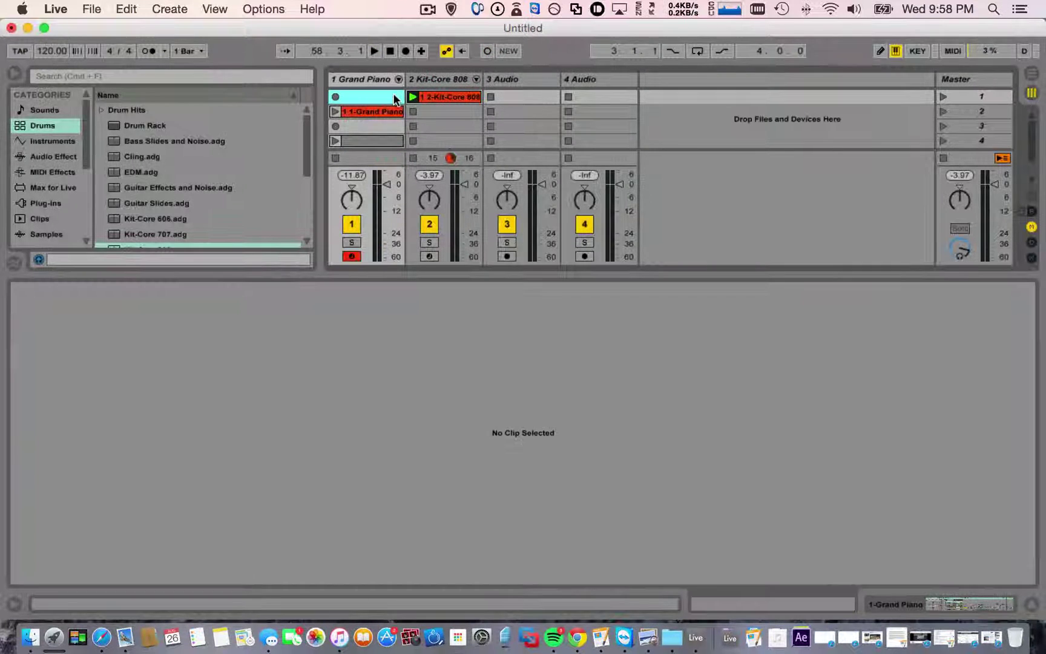
Step: Show the Info View and examine the track layout in Arrangement View with the detail area hidden
click(1032, 603)
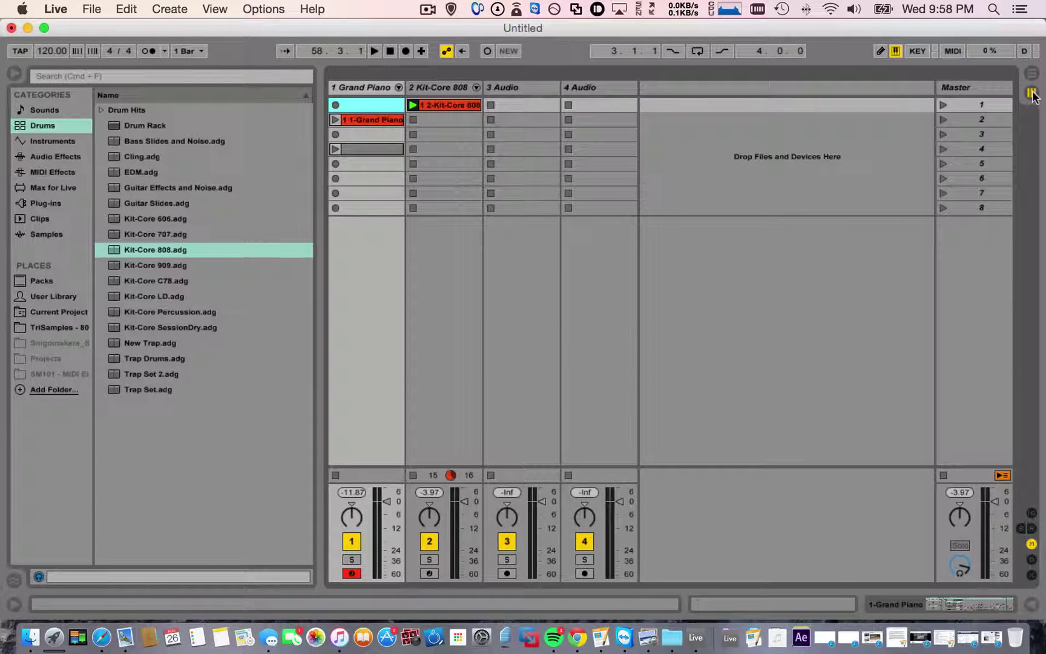
click(15, 603)
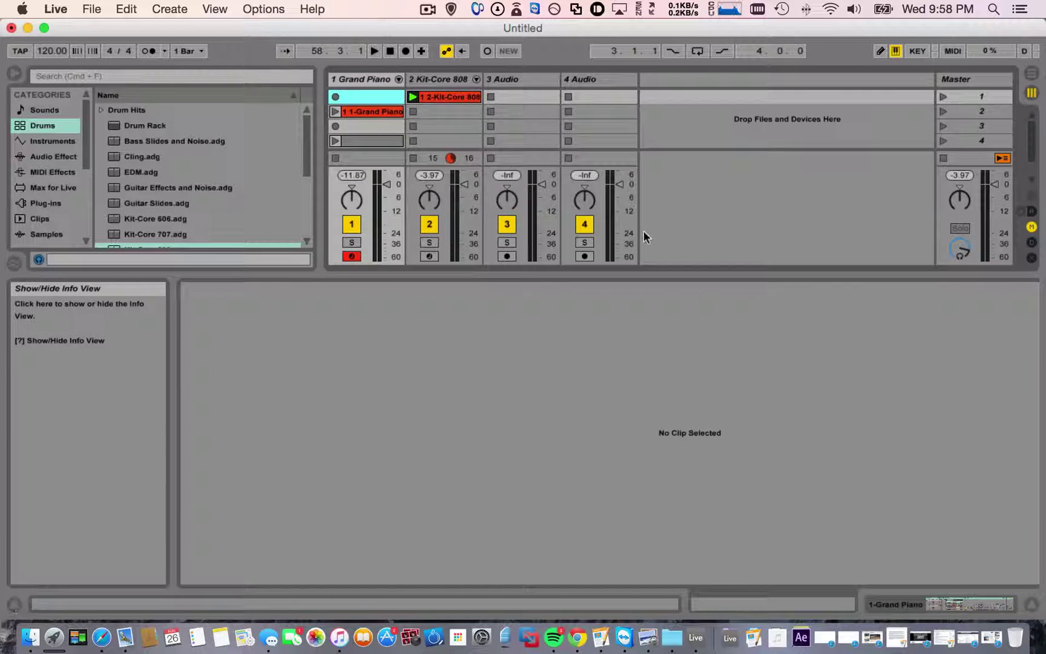
click(1031, 81)
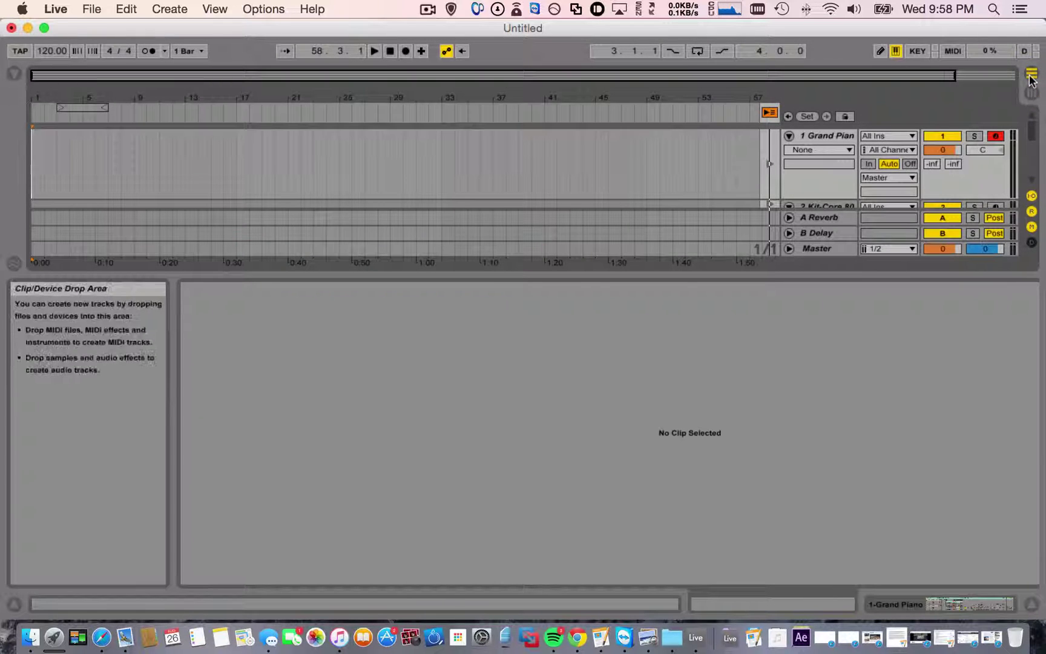
click(1033, 603)
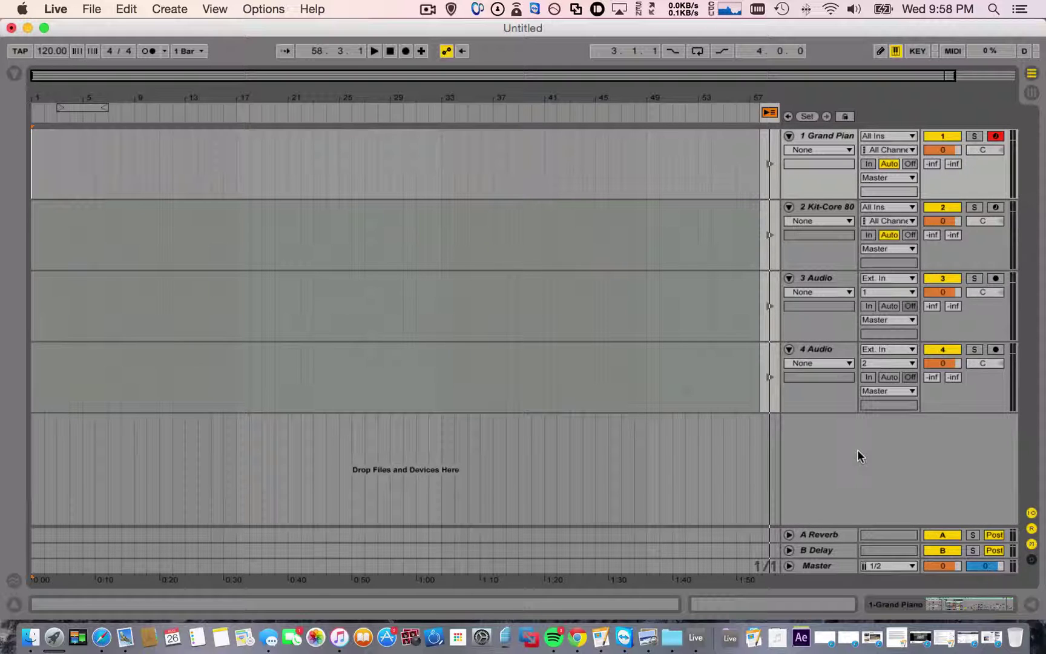
Step: Return to Session View with the detail area hidden, and look over the save commands for the Live Set
click(1032, 92)
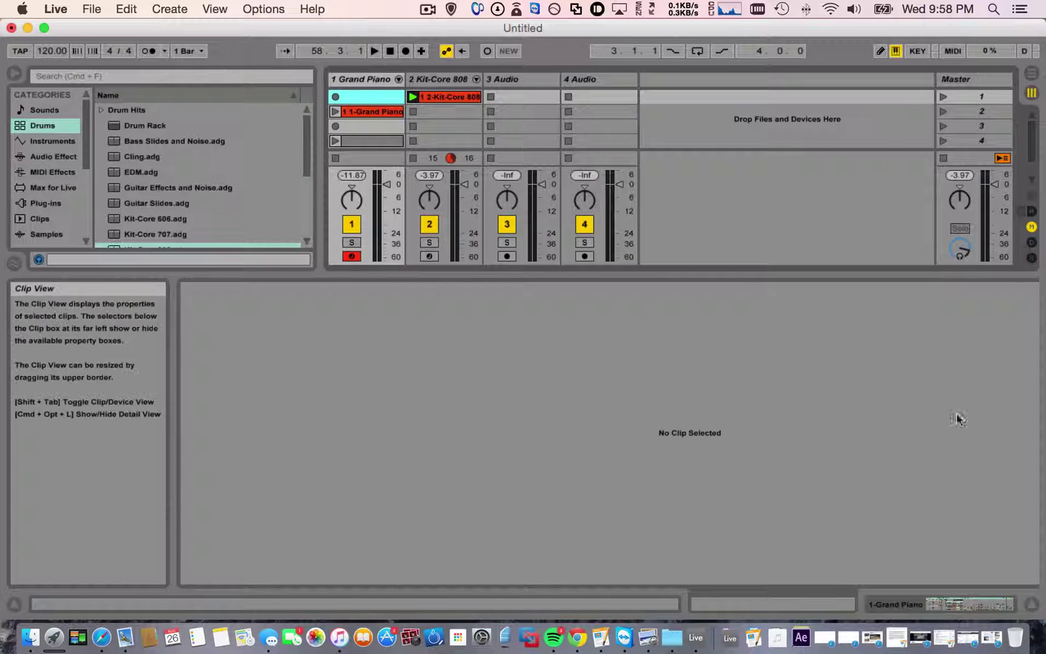
click(1033, 603)
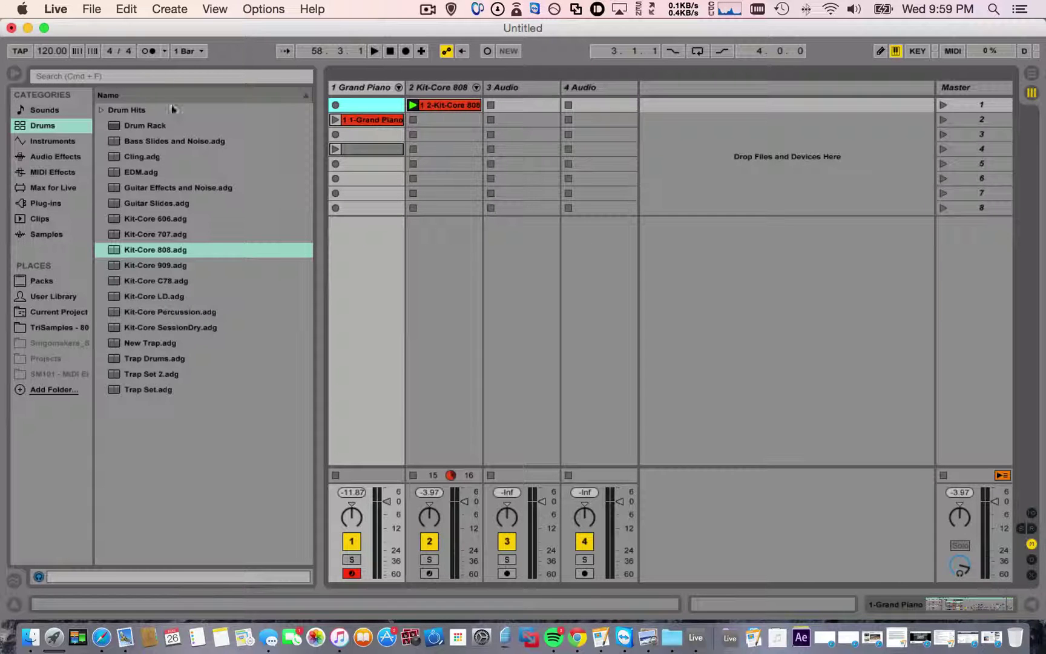
click(101, 12)
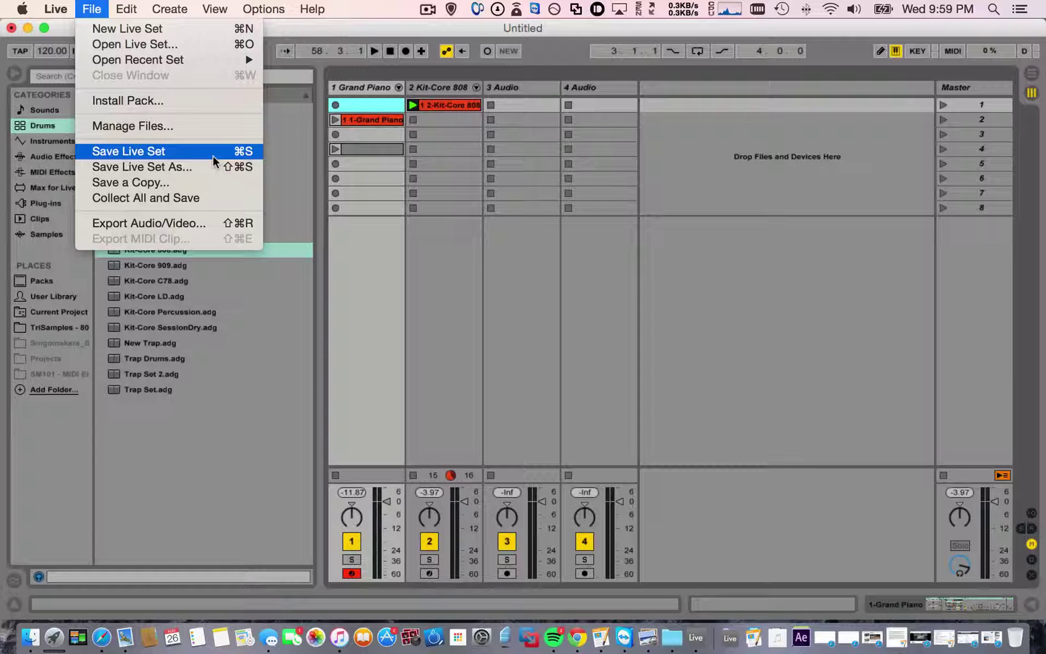
click(463, 321)
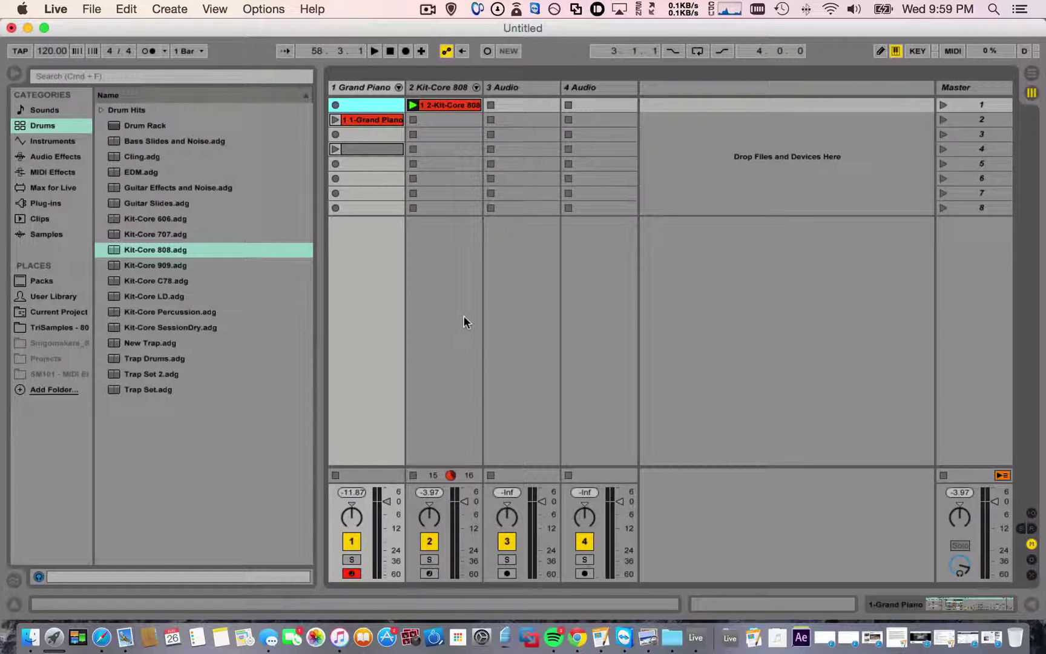